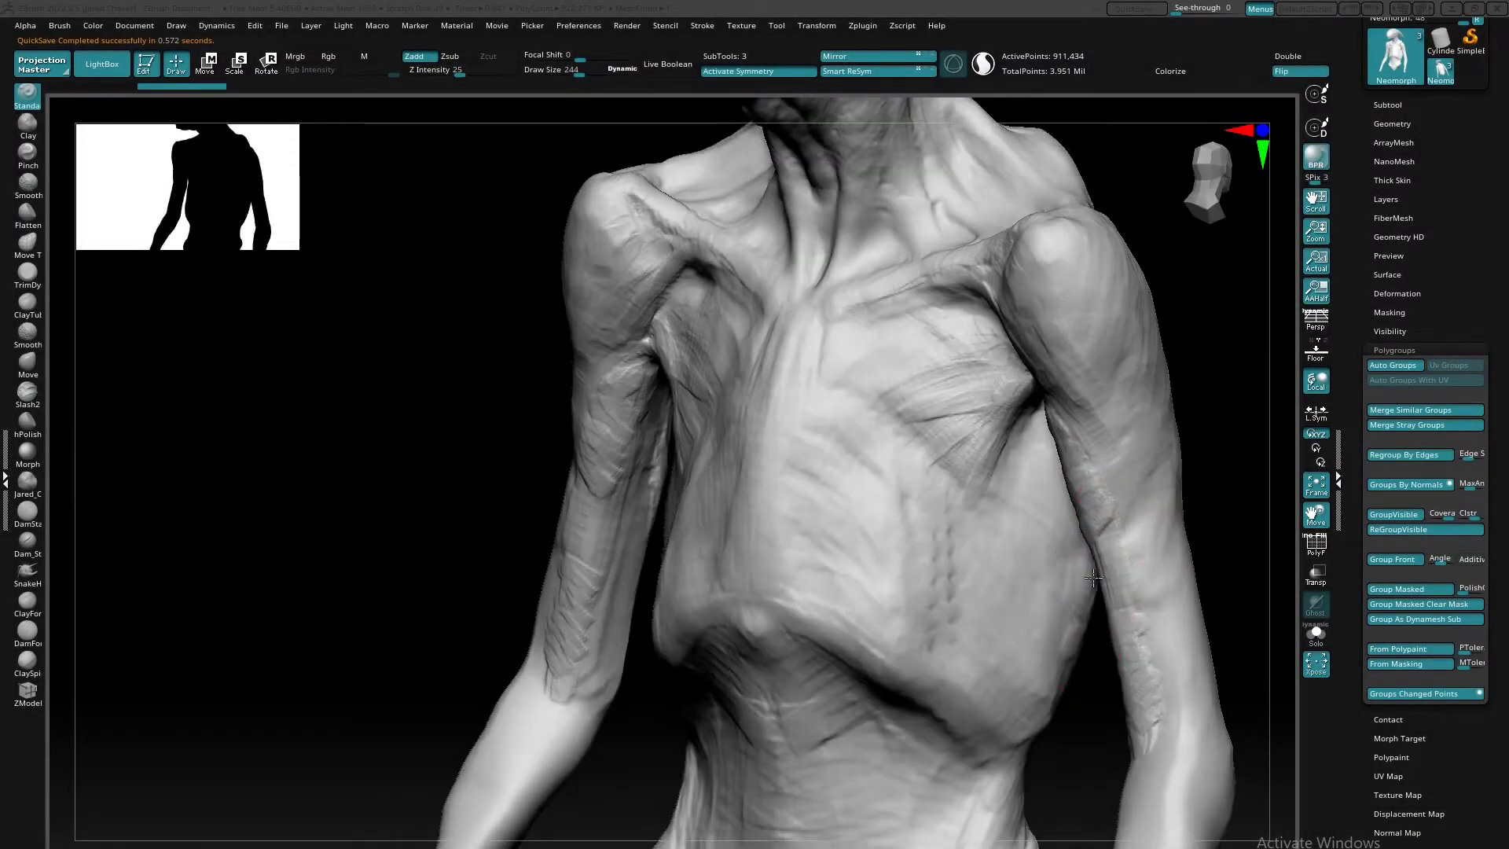
- Sculpt the ribs along the side of the chest with the ClaySpin brush
{"action": "right_click_drag", "start_coordinate": [1015, 593], "coordinate": [915, 509], "text": "alt"}
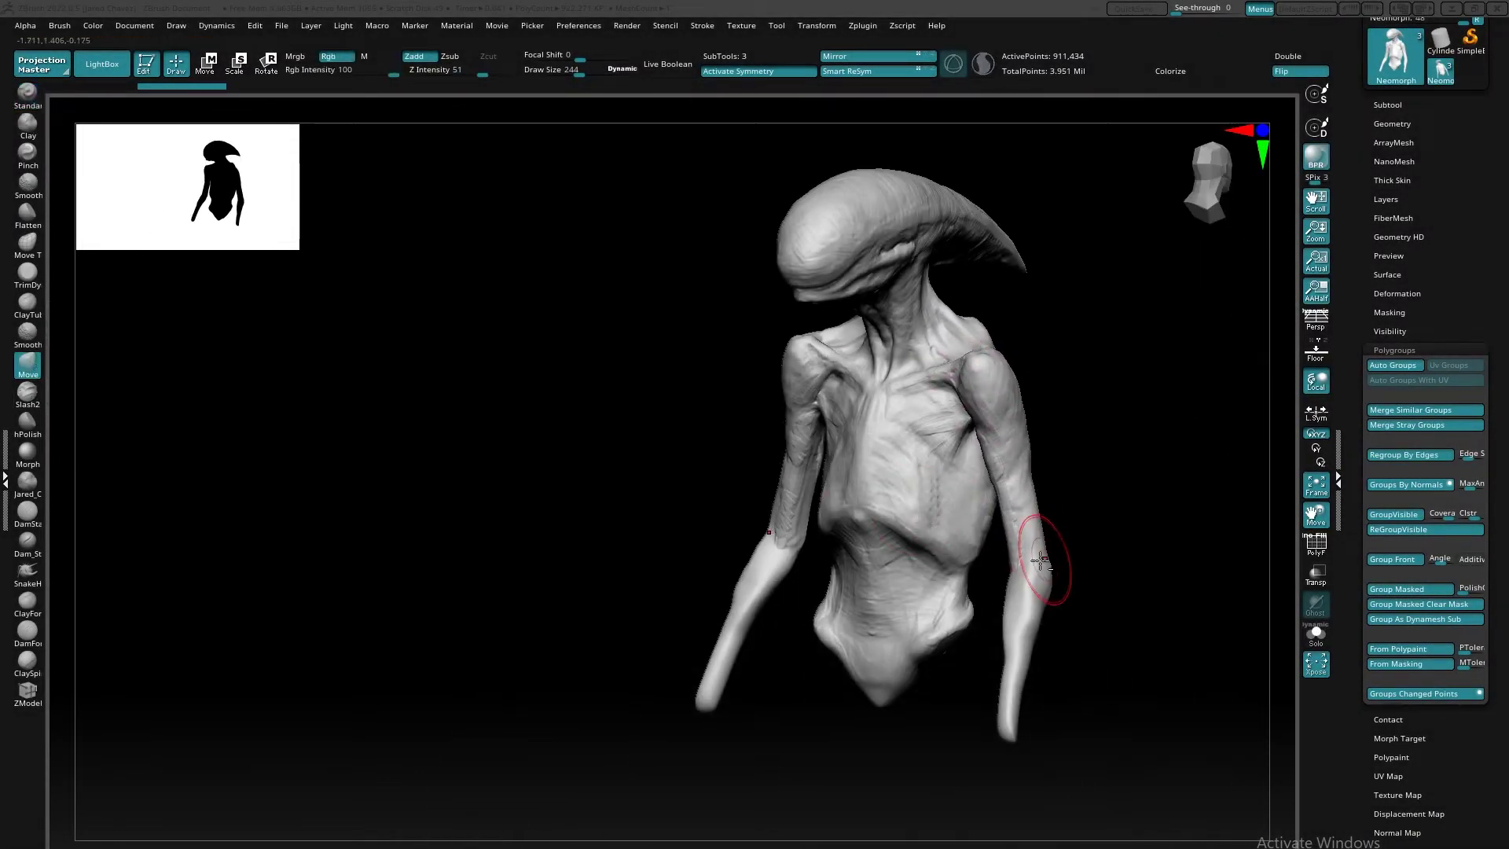
{"action": "mouse_move", "coordinate": [1044, 573]}
{"action": "right_mouse_down"}
{"action": "mouse_move", "coordinate": [929, 594]}
{"action": "mouse_move", "coordinate": [936, 674]}
{"action": "mouse_move", "coordinate": [948, 622]}
{"action": "right_mouse_up"}
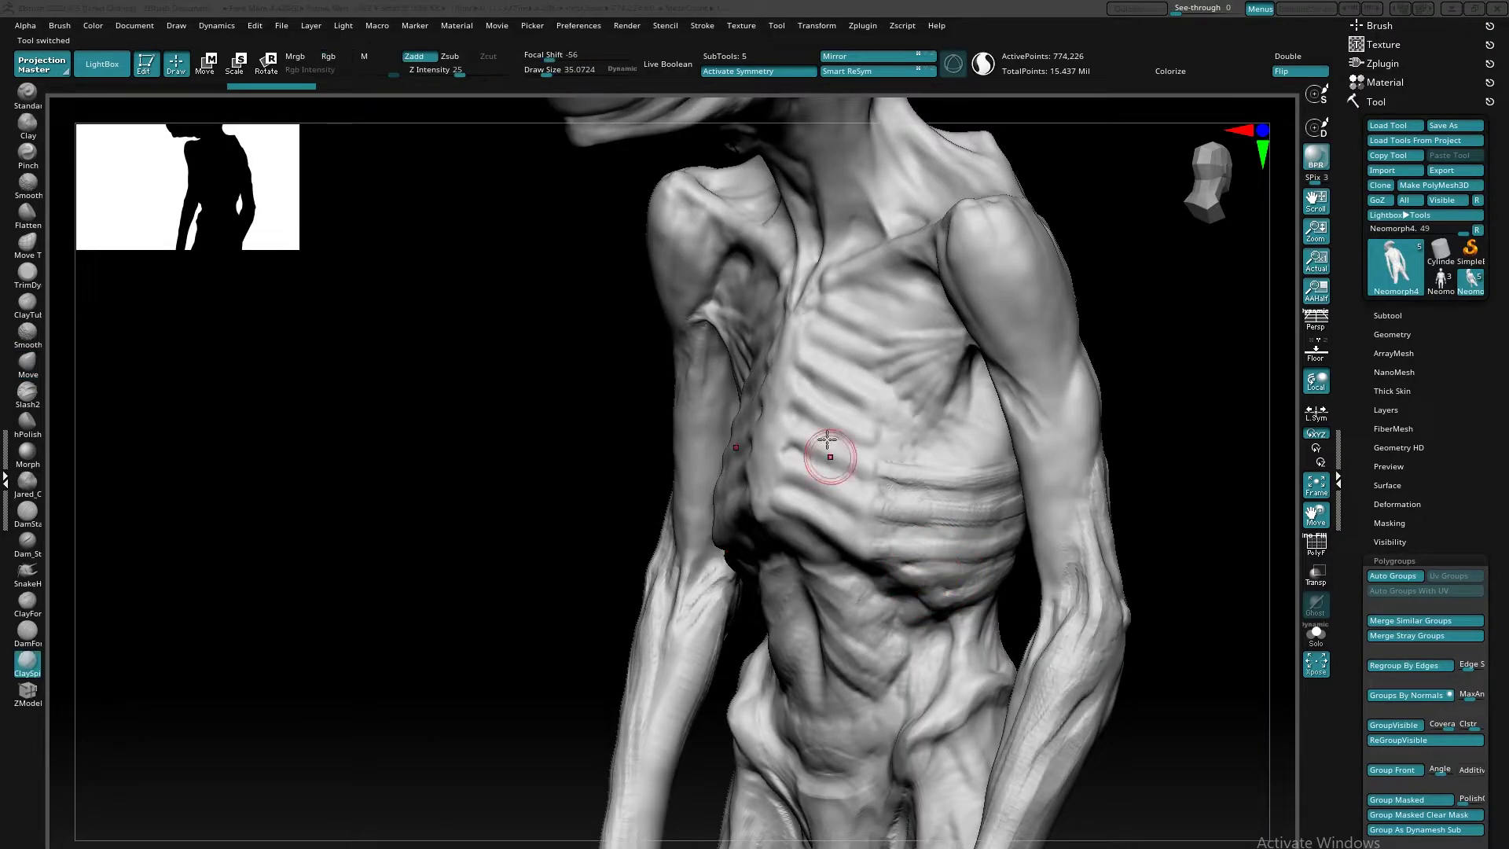
{"action": "right_click_drag", "start_coordinate": [819, 435], "coordinate": [870, 553], "text": "ctrl"}
{"action": "mouse_move", "coordinate": [812, 421]}
{"action": "left_mouse_down"}
{"action": "mouse_move", "coordinate": [859, 445]}
{"action": "mouse_move", "coordinate": [752, 340]}
{"action": "left_mouse_up"}
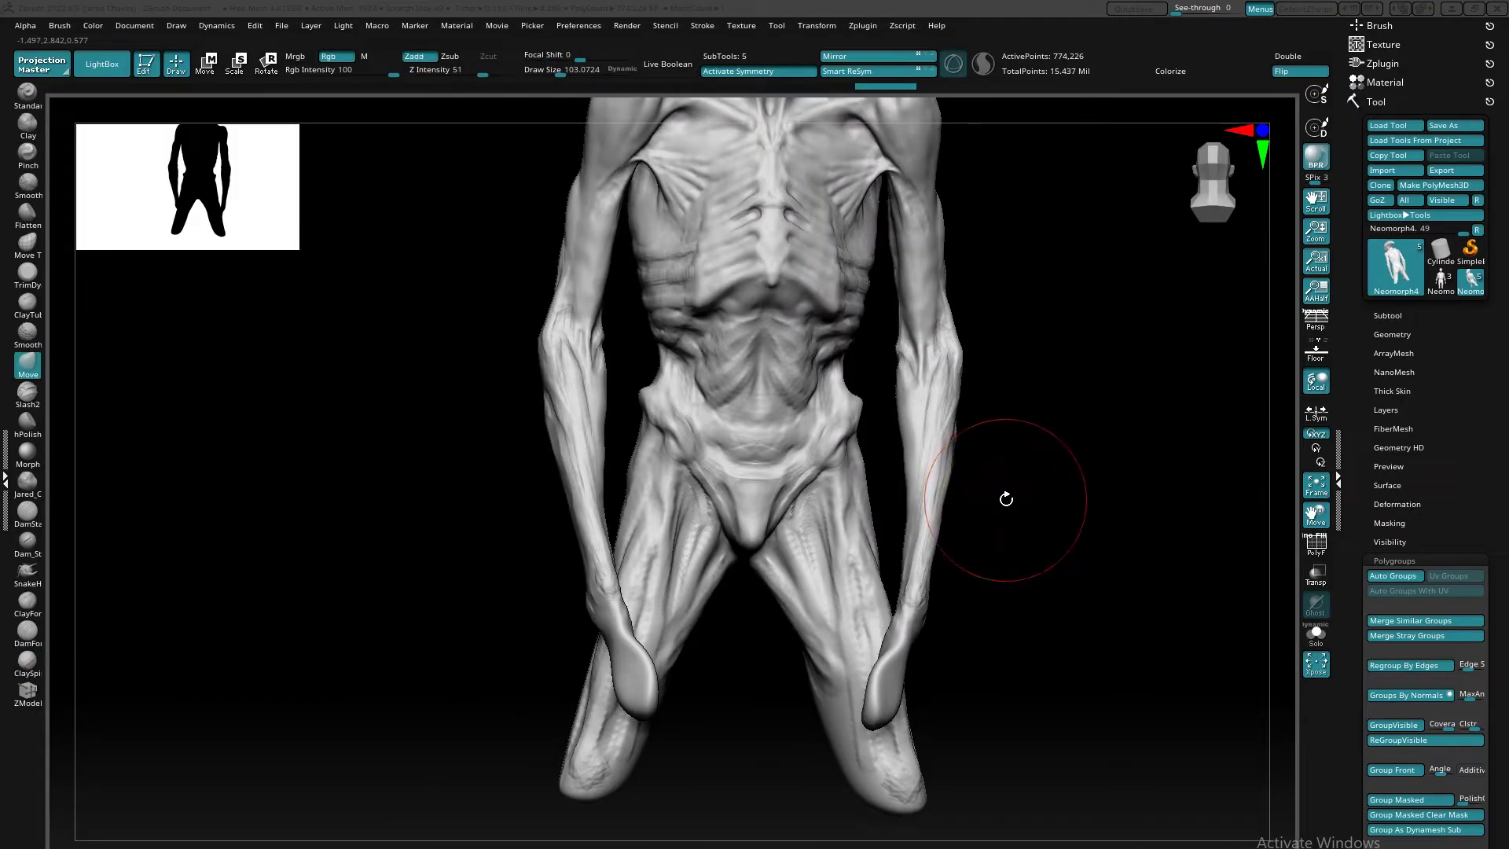
- Pull the rough hands and wrists into shape with the Move brush
{"action": "mouse_move", "coordinate": [896, 691]}
{"action": "left_mouse_down"}
{"action": "mouse_move", "coordinate": [908, 705]}
{"action": "mouse_move", "coordinate": [927, 633]}
{"action": "left_mouse_up"}
{"action": "right_click_drag", "start_coordinate": [992, 661], "coordinate": [939, 691]}
{"action": "left_click_drag", "start_coordinate": [938, 691], "coordinate": [919, 701]}
{"action": "right_click_drag", "start_coordinate": [943, 703], "coordinate": [886, 715]}
{"action": "mouse_move", "coordinate": [1003, 746]}
{"action": "right_mouse_down", "text": "alt"}
{"action": "mouse_move", "coordinate": [903, 546]}
{"action": "mouse_move", "coordinate": [933, 762]}
{"action": "mouse_move", "coordinate": [922, 650]}
{"action": "right_mouse_up", "text": "alt"}
{"action": "left_click_drag", "start_coordinate": [922, 650], "coordinate": [916, 696]}
{"action": "left_click_drag", "start_coordinate": [921, 587], "coordinate": [904, 616]}
{"action": "left_click_drag", "start_coordinate": [910, 674], "coordinate": [909, 686]}
{"action": "mouse_move", "coordinate": [900, 636]}
{"action": "left_mouse_down"}
{"action": "mouse_move", "coordinate": [930, 615]}
{"action": "mouse_move", "coordinate": [916, 625]}
{"action": "left_mouse_up"}
{"action": "right_click_drag", "start_coordinate": [921, 624], "coordinate": [913, 574], "text": "ctrl"}
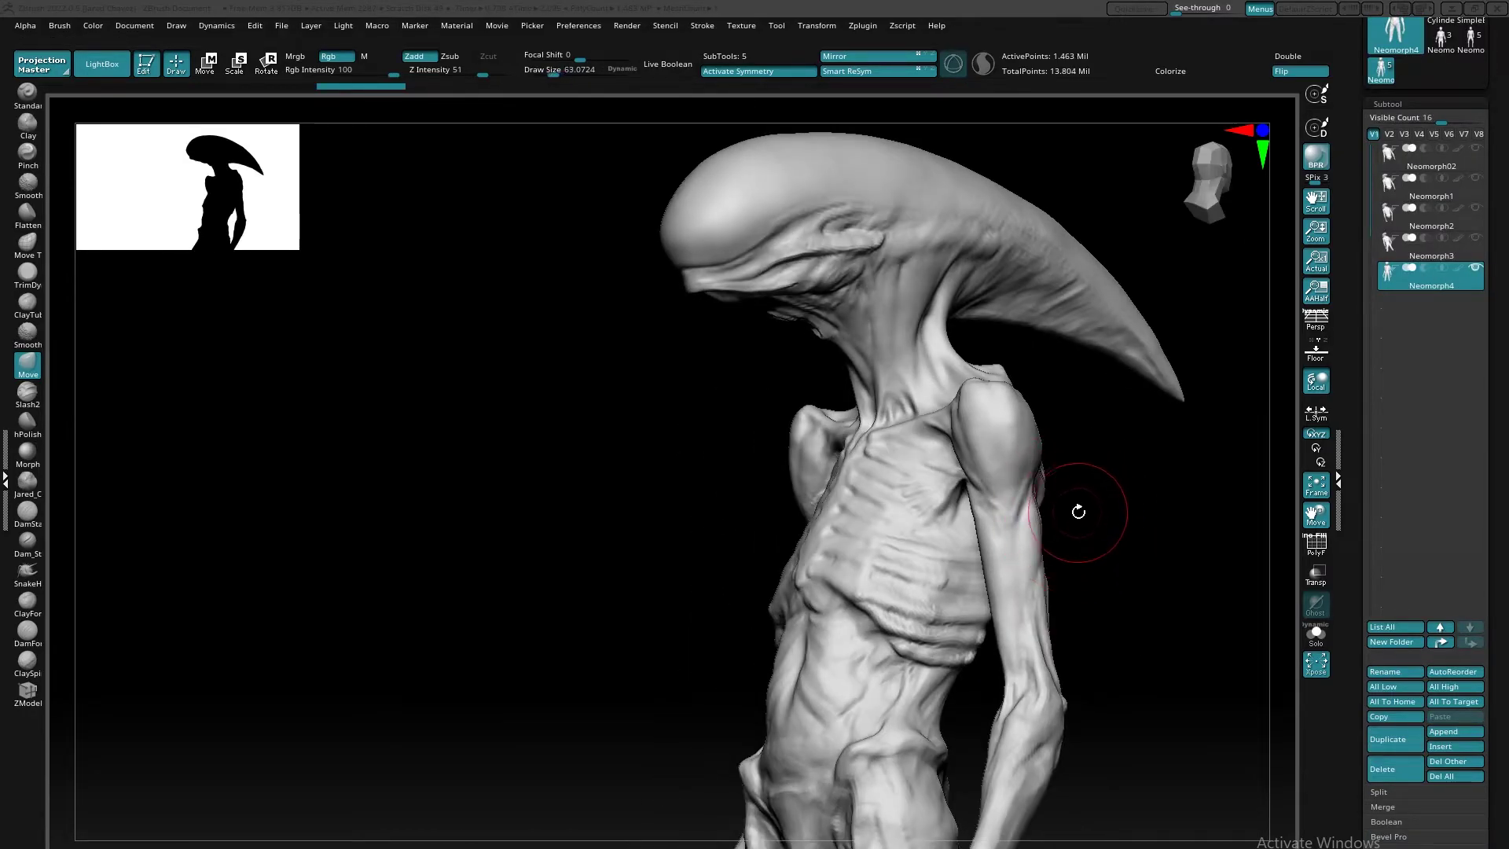
- Build up the lower edge of the ribcage and the base of the sternum with the ClaySpin brush
{"action": "right_click_drag", "start_coordinate": [889, 550], "coordinate": [977, 718], "text": "ctrl"}
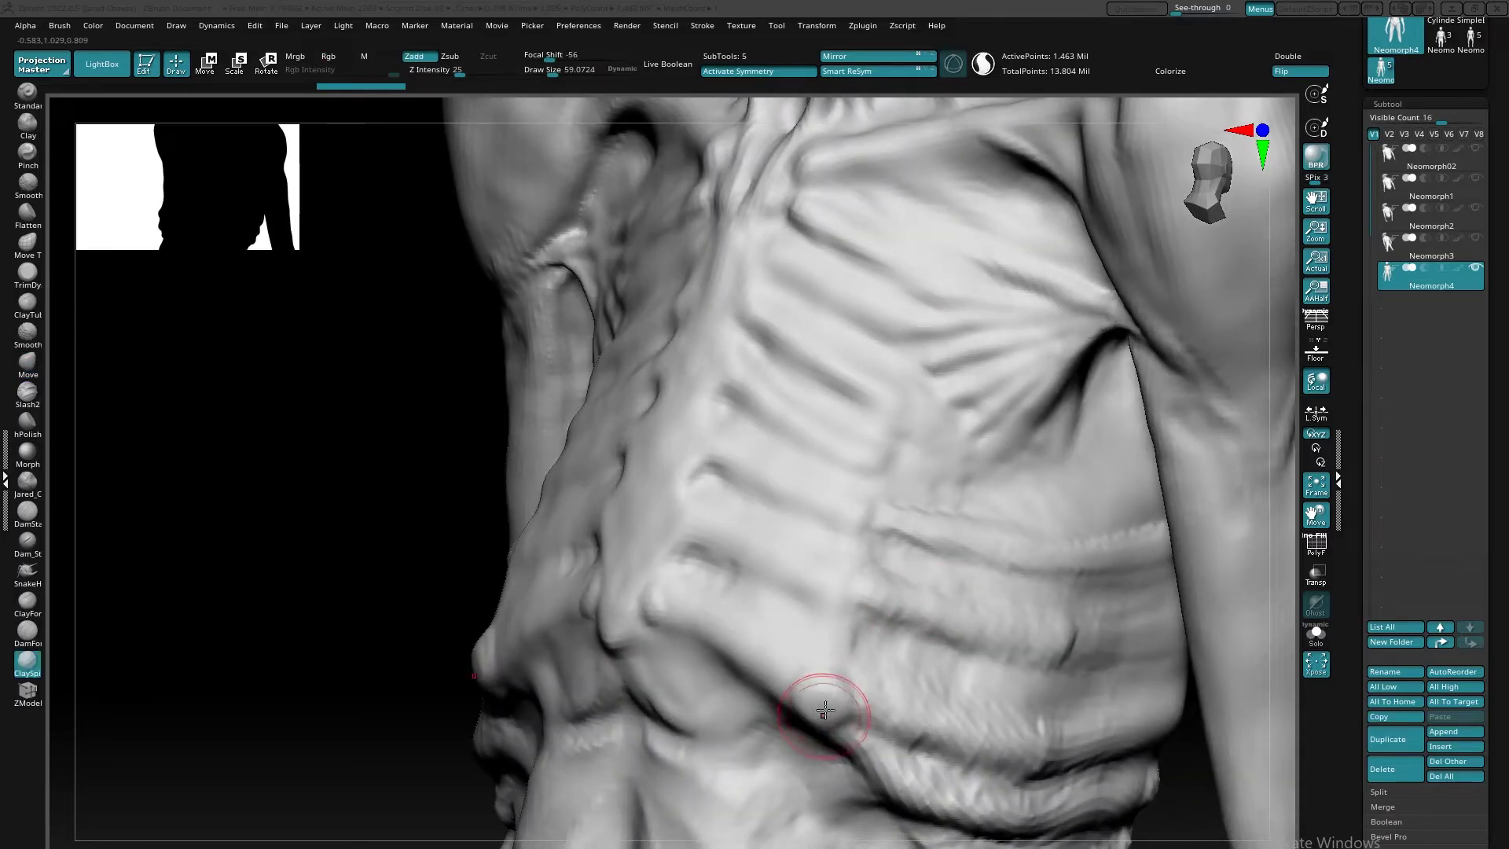
{"action": "left_click_drag", "start_coordinate": [852, 729], "coordinate": [944, 800]}
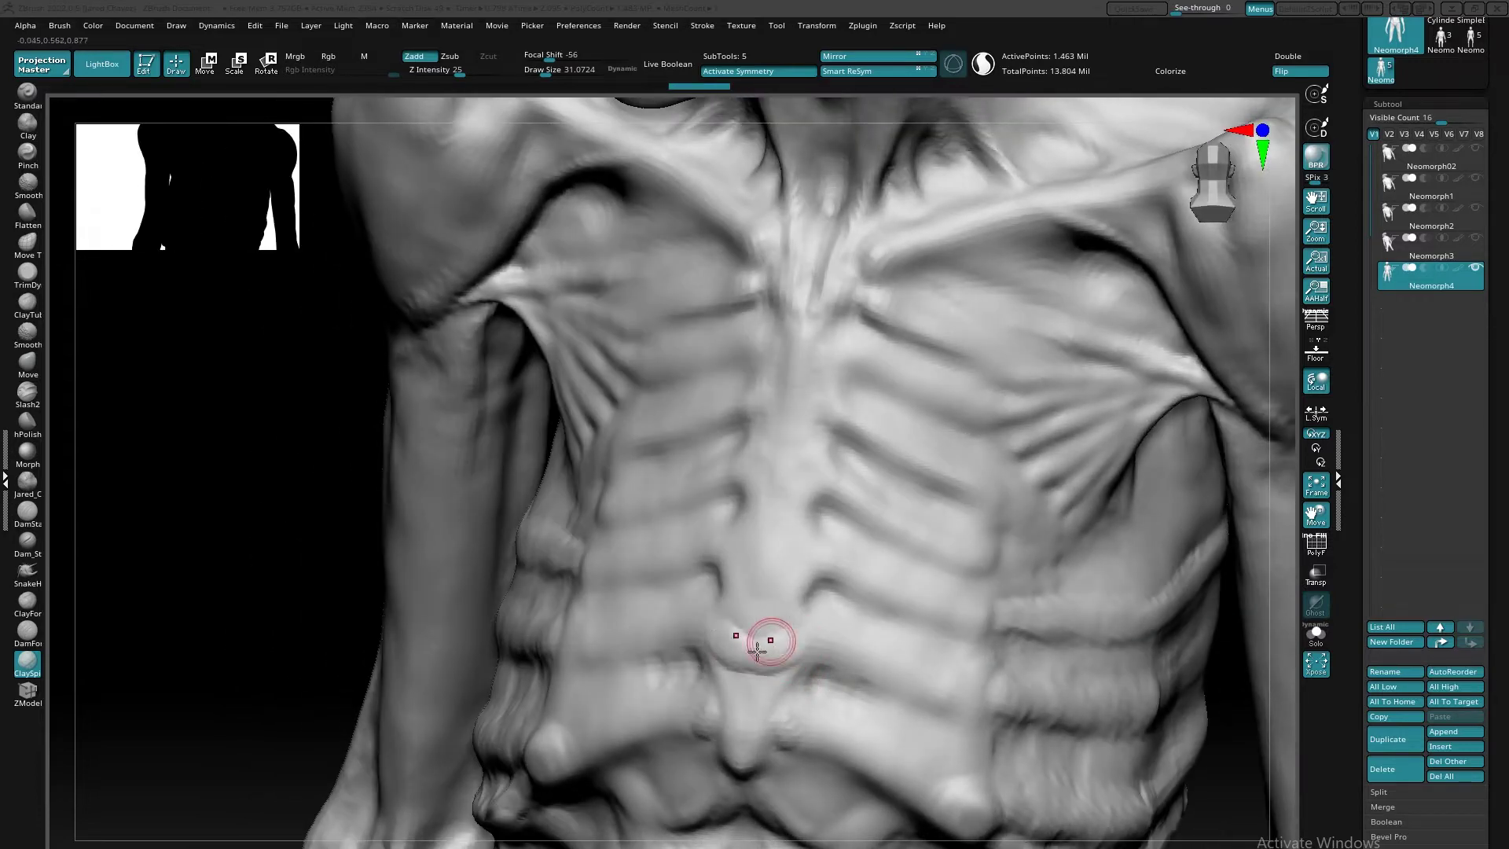
{"action": "left_click_drag", "start_coordinate": [768, 630], "coordinate": [786, 642]}
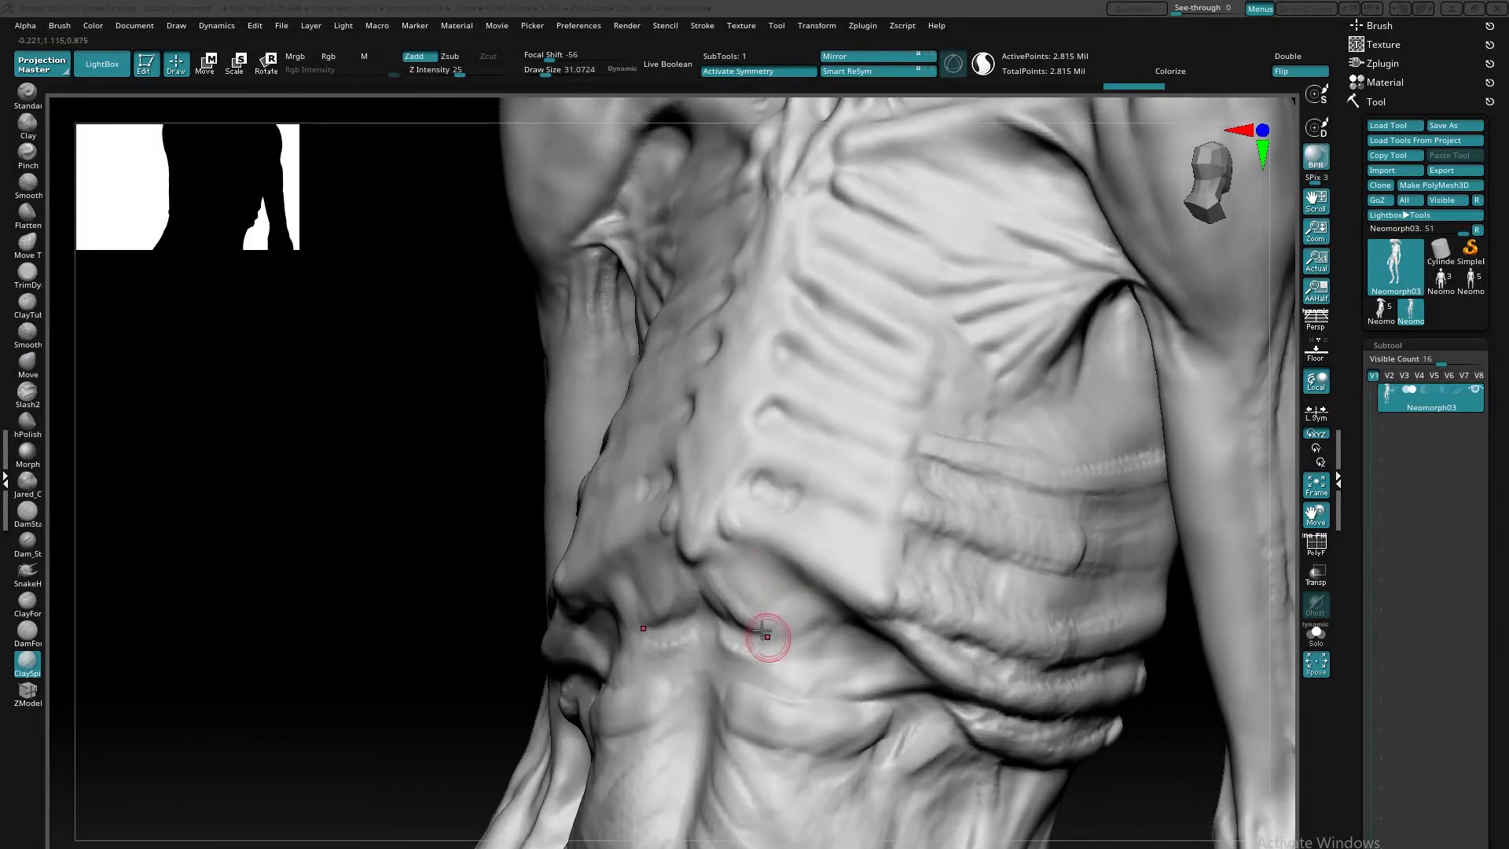
- Sculpt the upper abdomen below the ribcage and add volume to the ribs beside the sternum
{"action": "left_click_drag", "start_coordinate": [762, 631], "coordinate": [732, 572]}
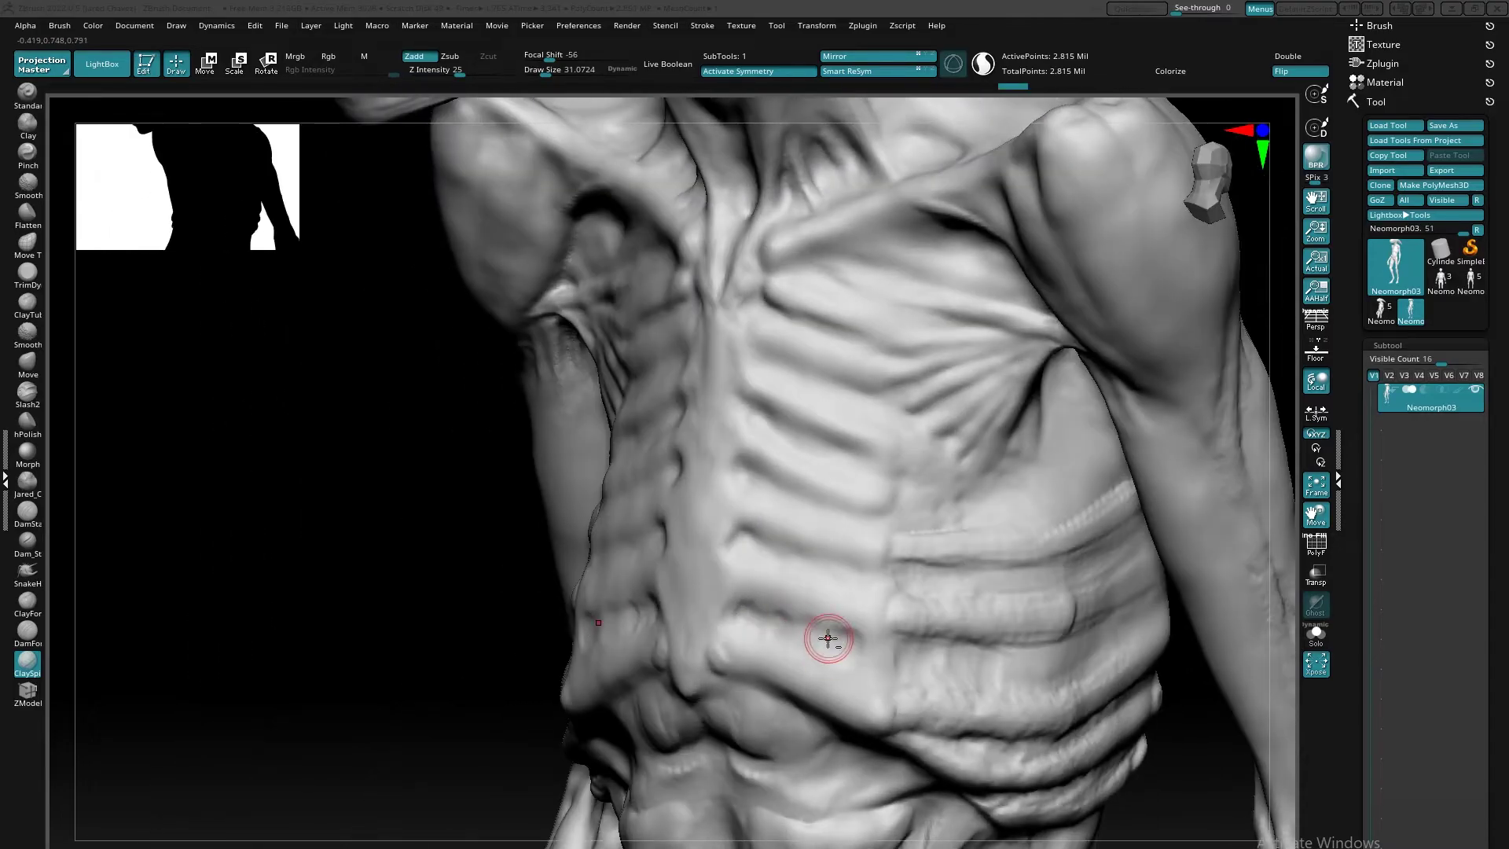
{"action": "right_click_drag", "start_coordinate": [867, 627], "coordinate": [803, 507], "text": "ctrl"}
{"action": "left_click_drag", "start_coordinate": [635, 384], "coordinate": [693, 528]}
{"action": "left_click_drag", "start_coordinate": [730, 389], "coordinate": [714, 433]}
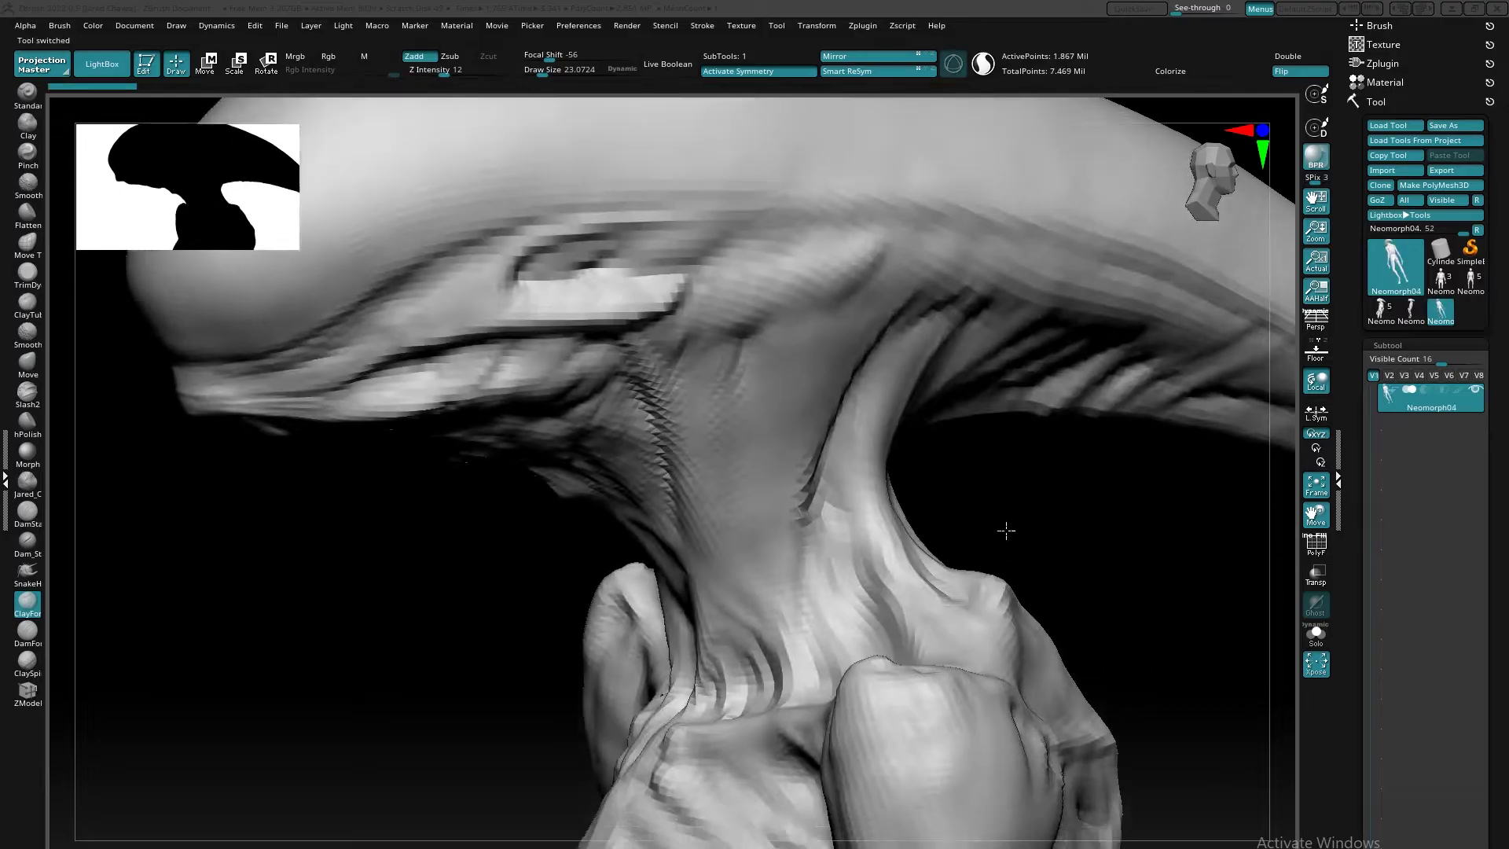
- Smooth the rib surfaces and the chest muscles below the collarbone with the Smooth brush
{"action": "right_click_drag", "start_coordinate": [1004, 529], "coordinate": [1004, 321], "text": "ctrl"}
{"action": "right_click_drag", "start_coordinate": [917, 617], "coordinate": [959, 76], "text": "alt"}
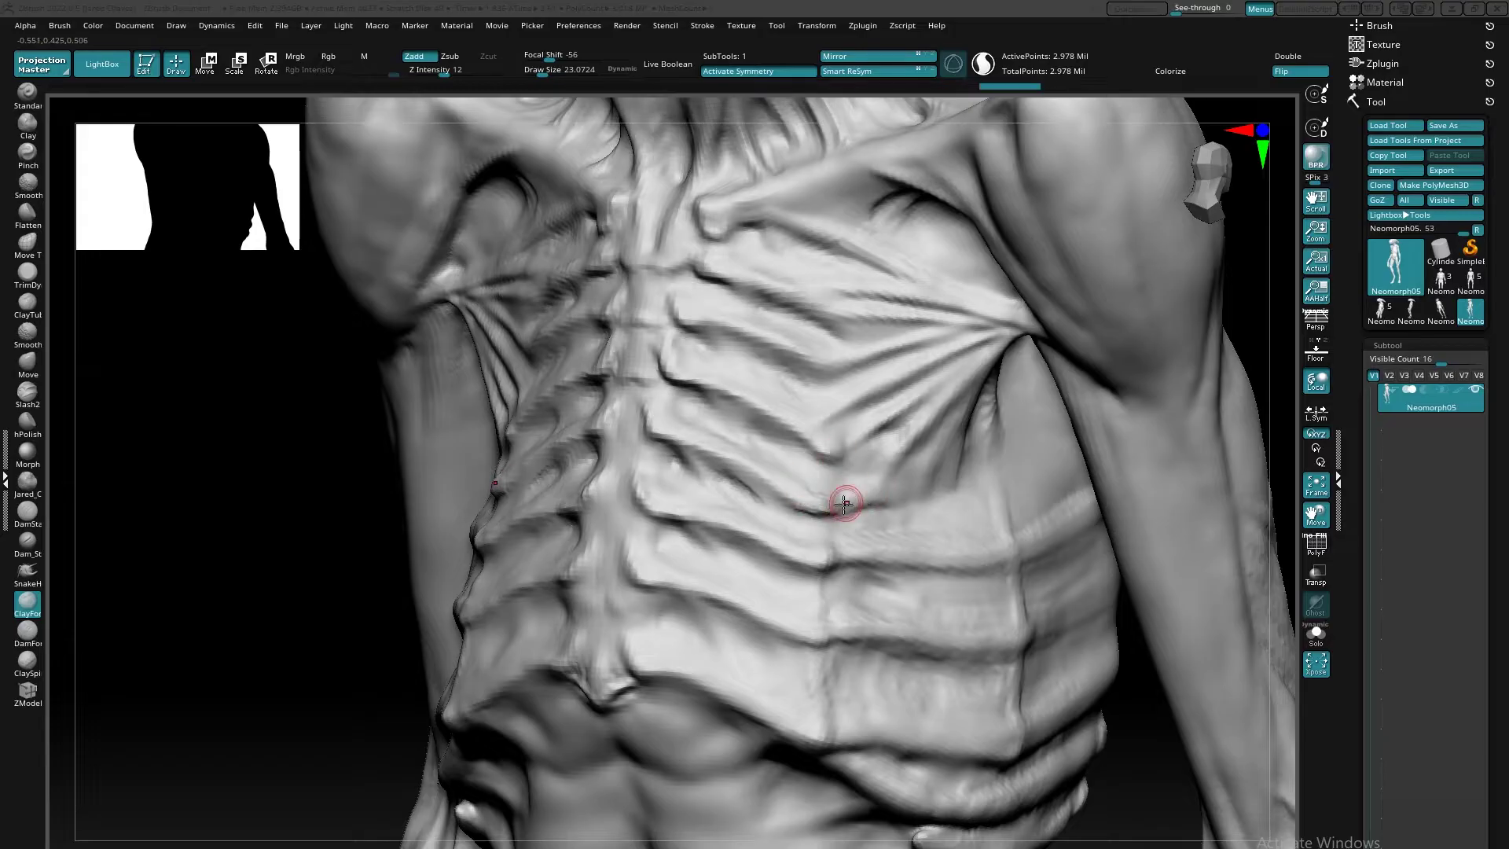
{"action": "key", "text": "shift"}
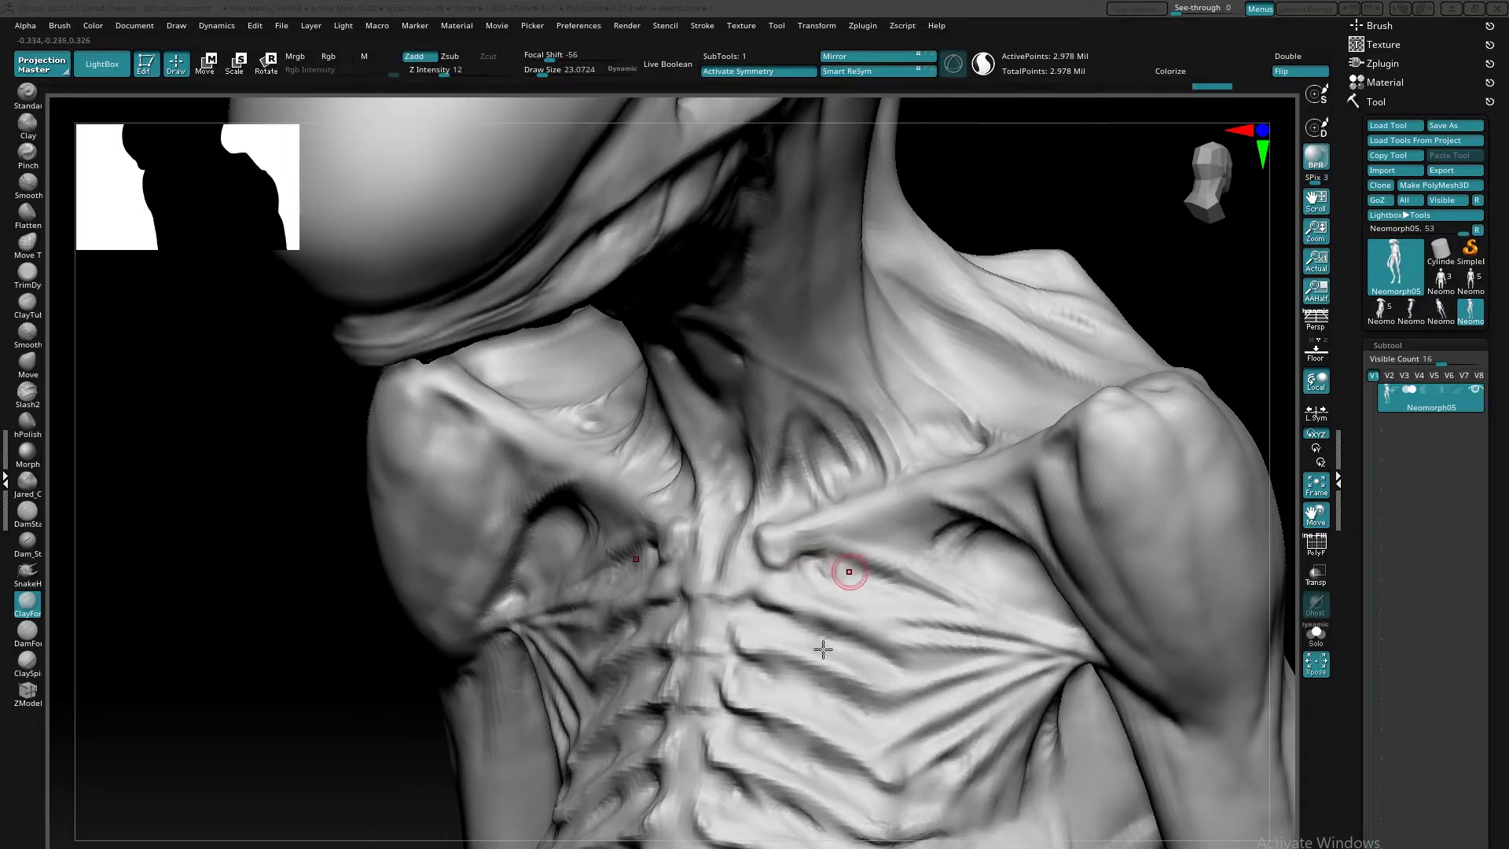
{"action": "key", "text": "shift"}
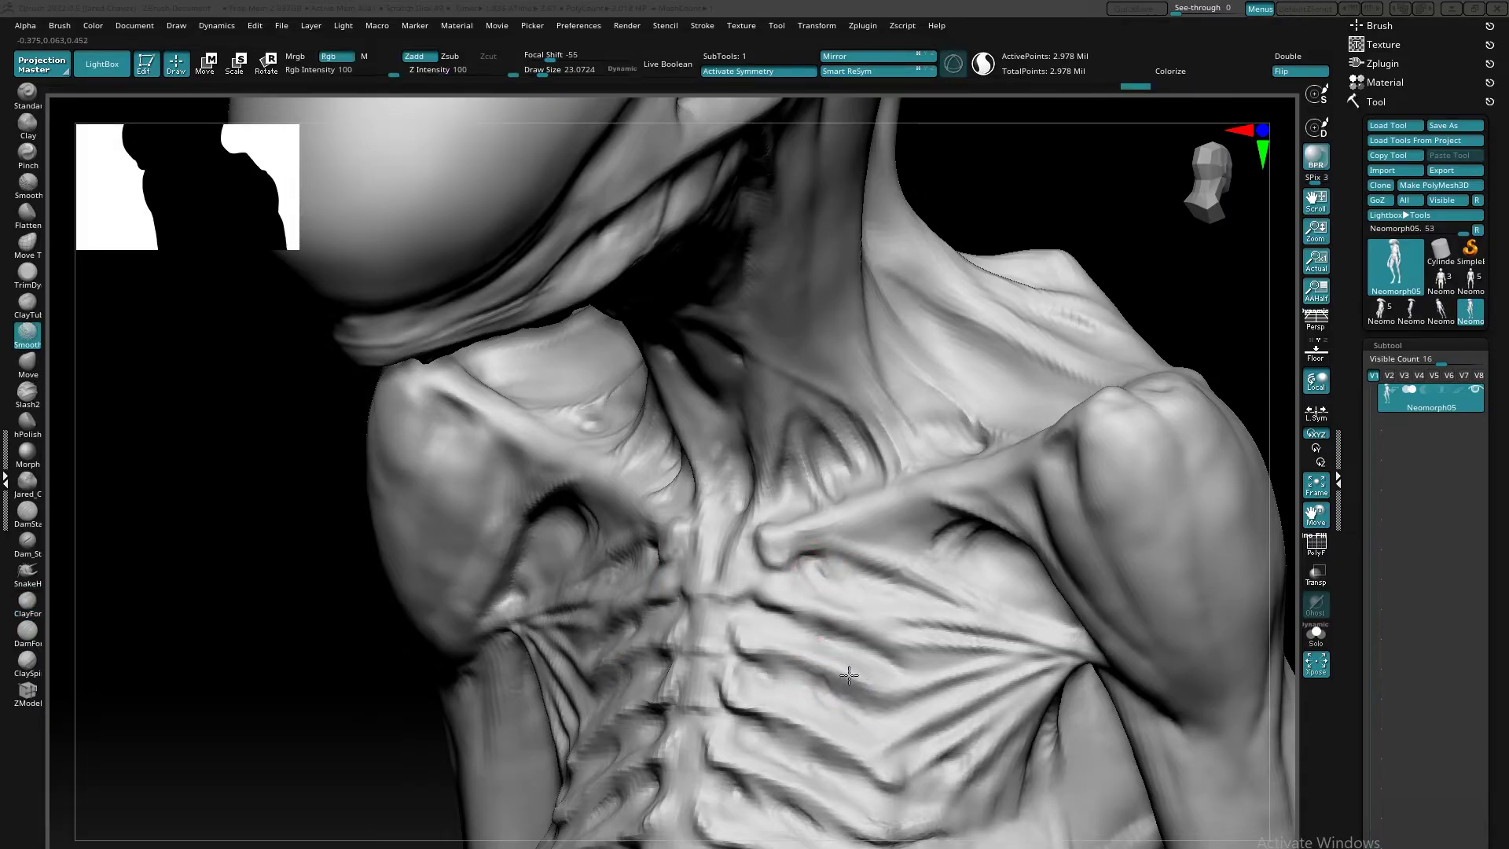
{"action": "key", "text": "shift"}
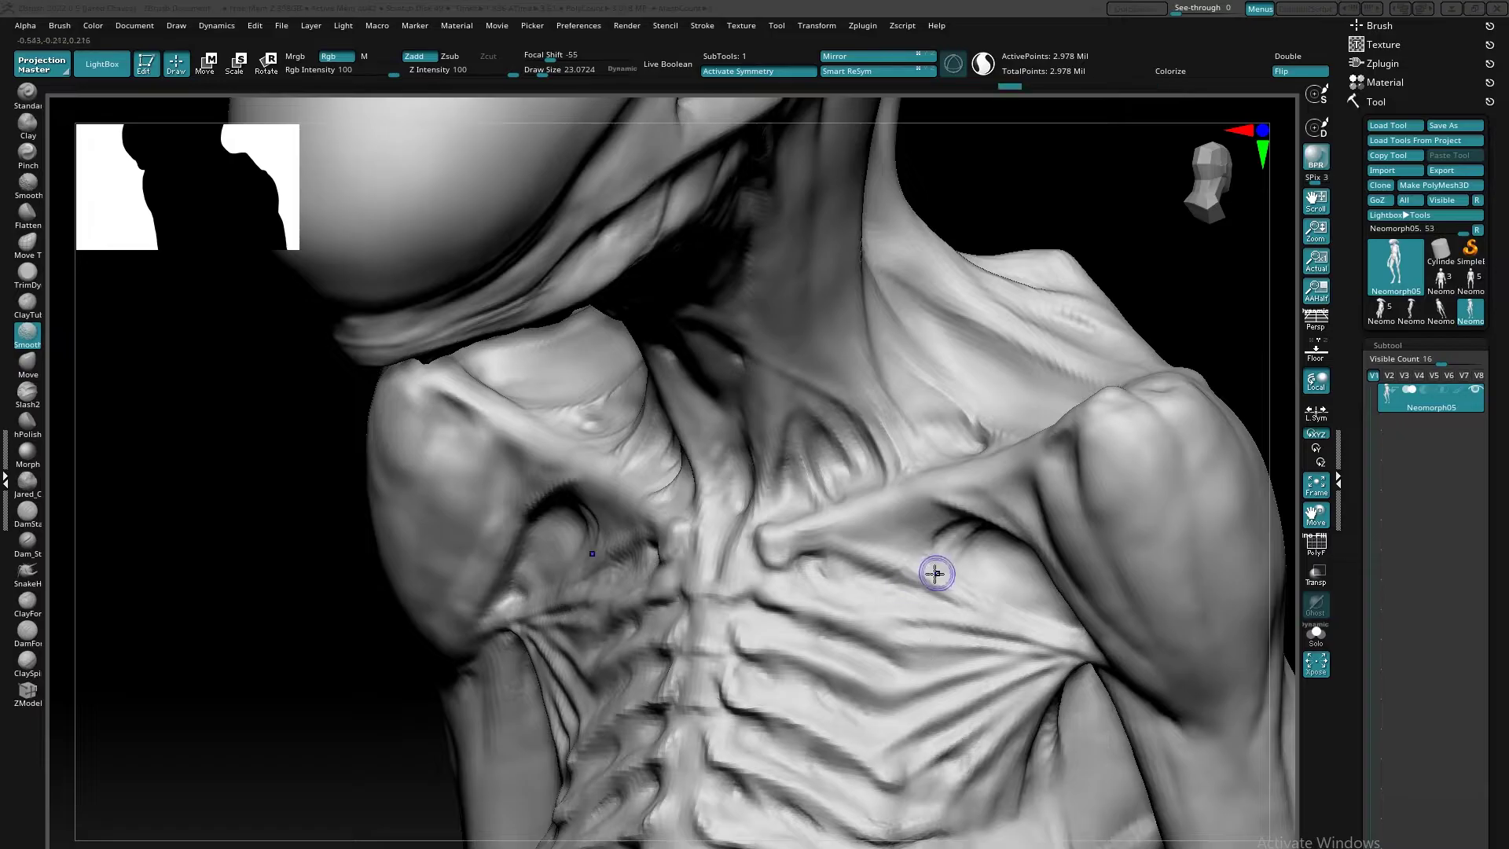
{"action": "mouse_move", "coordinate": [1007, 488]}
{"action": "right_mouse_down", "text": "ctrl"}
{"action": "mouse_move", "coordinate": [1004, 437]}
{"action": "mouse_move", "coordinate": [907, 529]}
{"action": "mouse_move", "coordinate": [956, 497]}
{"action": "mouse_move", "coordinate": [1065, 600]}
{"action": "mouse_move", "coordinate": [973, 610]}
{"action": "mouse_move", "coordinate": [1037, 621]}
{"action": "mouse_move", "coordinate": [1065, 481]}
{"action": "mouse_move", "coordinate": [1113, 507]}
{"action": "right_mouse_up", "text": "ctrl"}
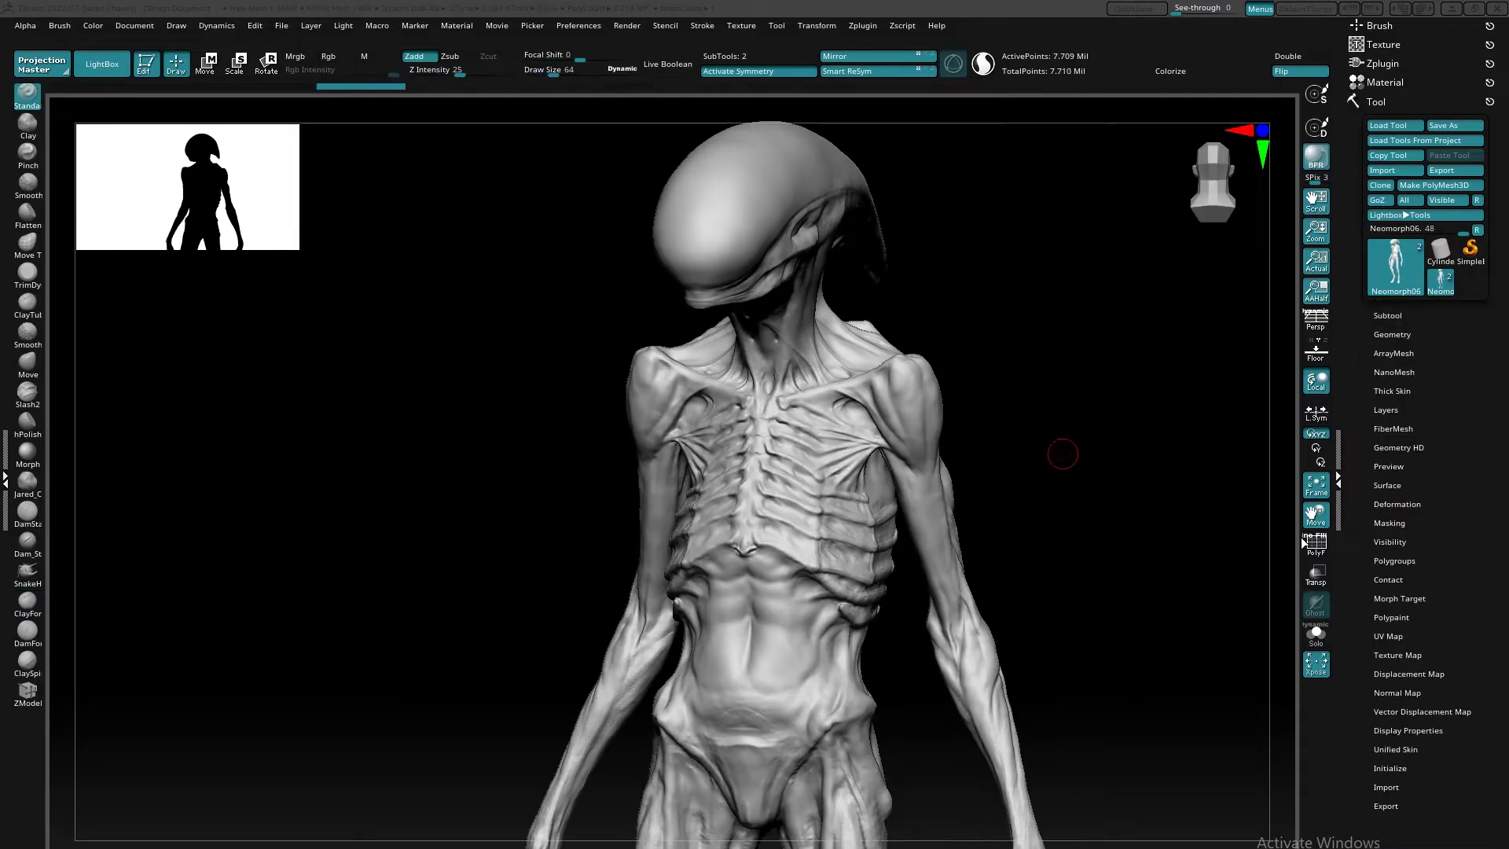
{"action": "mouse_move", "coordinate": [1058, 448]}
{"action": "right_mouse_down"}
{"action": "mouse_move", "coordinate": [903, 505]}
{"action": "mouse_move", "coordinate": [888, 526]}
{"action": "mouse_move", "coordinate": [924, 612]}
{"action": "mouse_move", "coordinate": [970, 569]}
{"action": "right_mouse_up"}
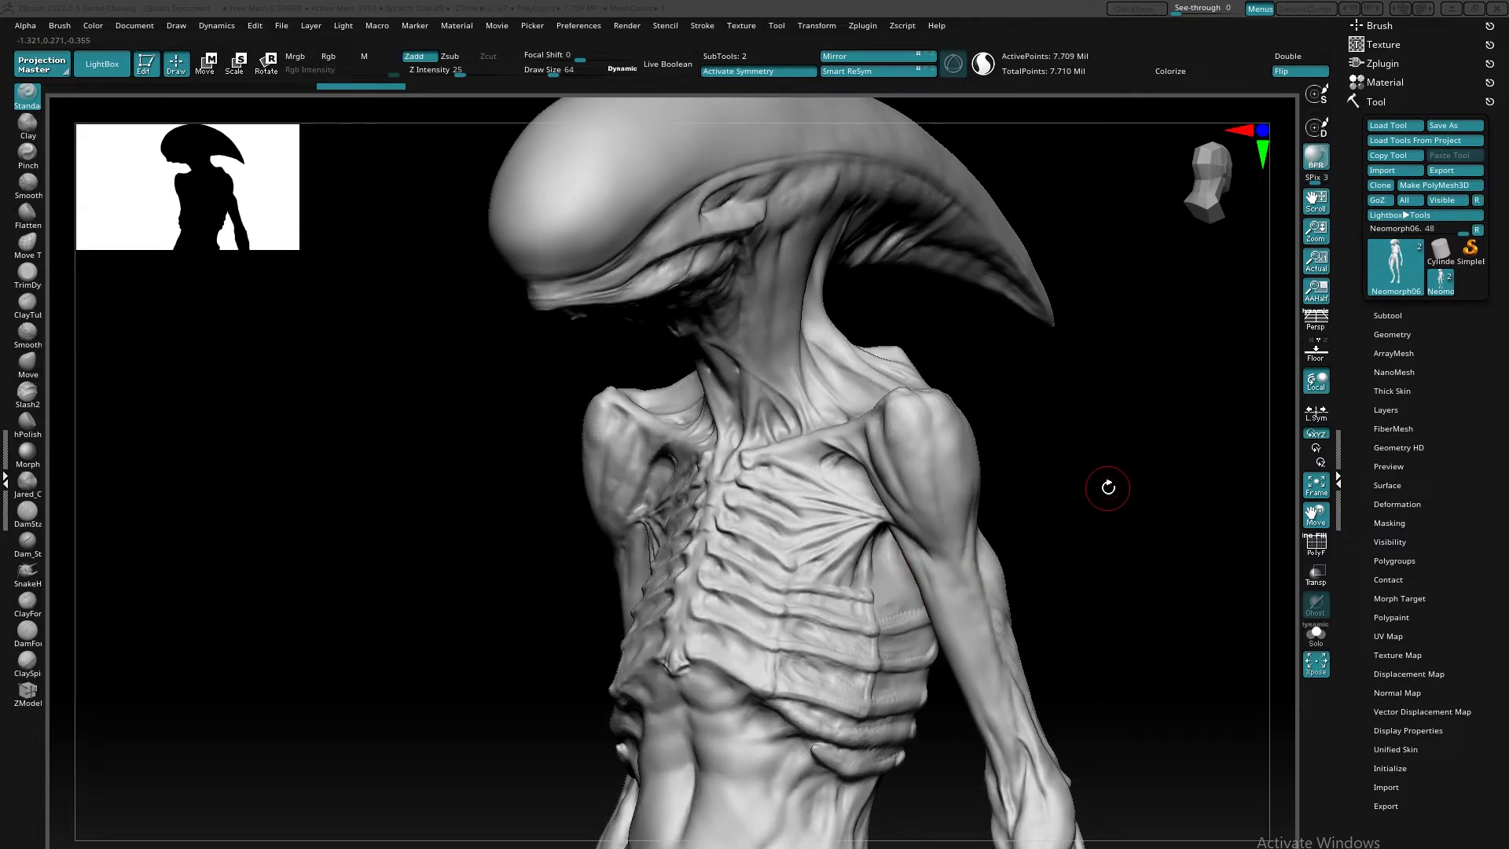
{"action": "right_click_drag", "start_coordinate": [1081, 493], "coordinate": [1111, 491]}
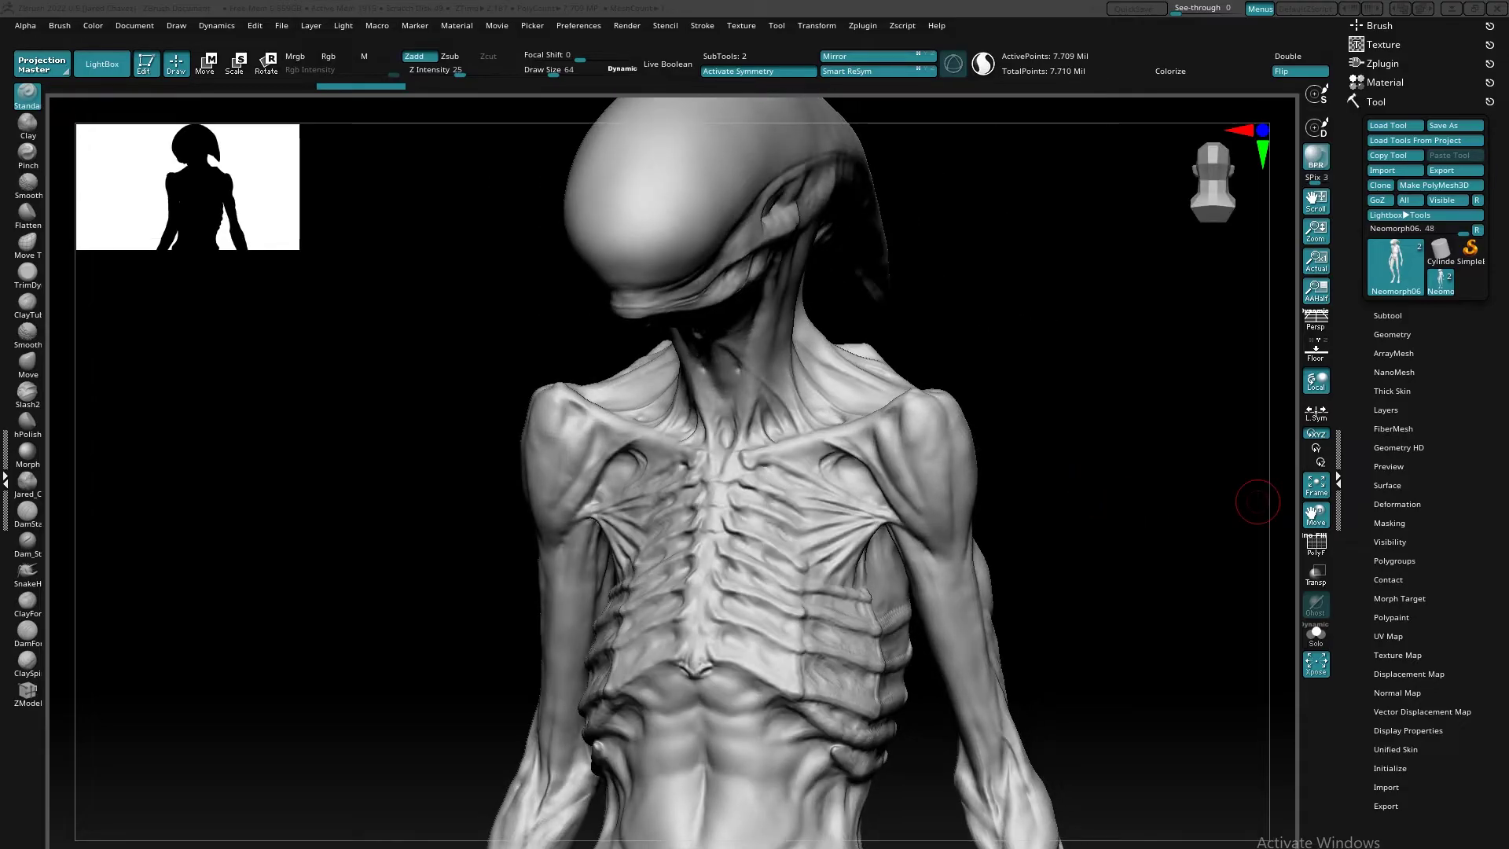
{"action": "right_click_drag", "start_coordinate": [1258, 501], "coordinate": [1076, 512]}
{"action": "key", "text": "b"}
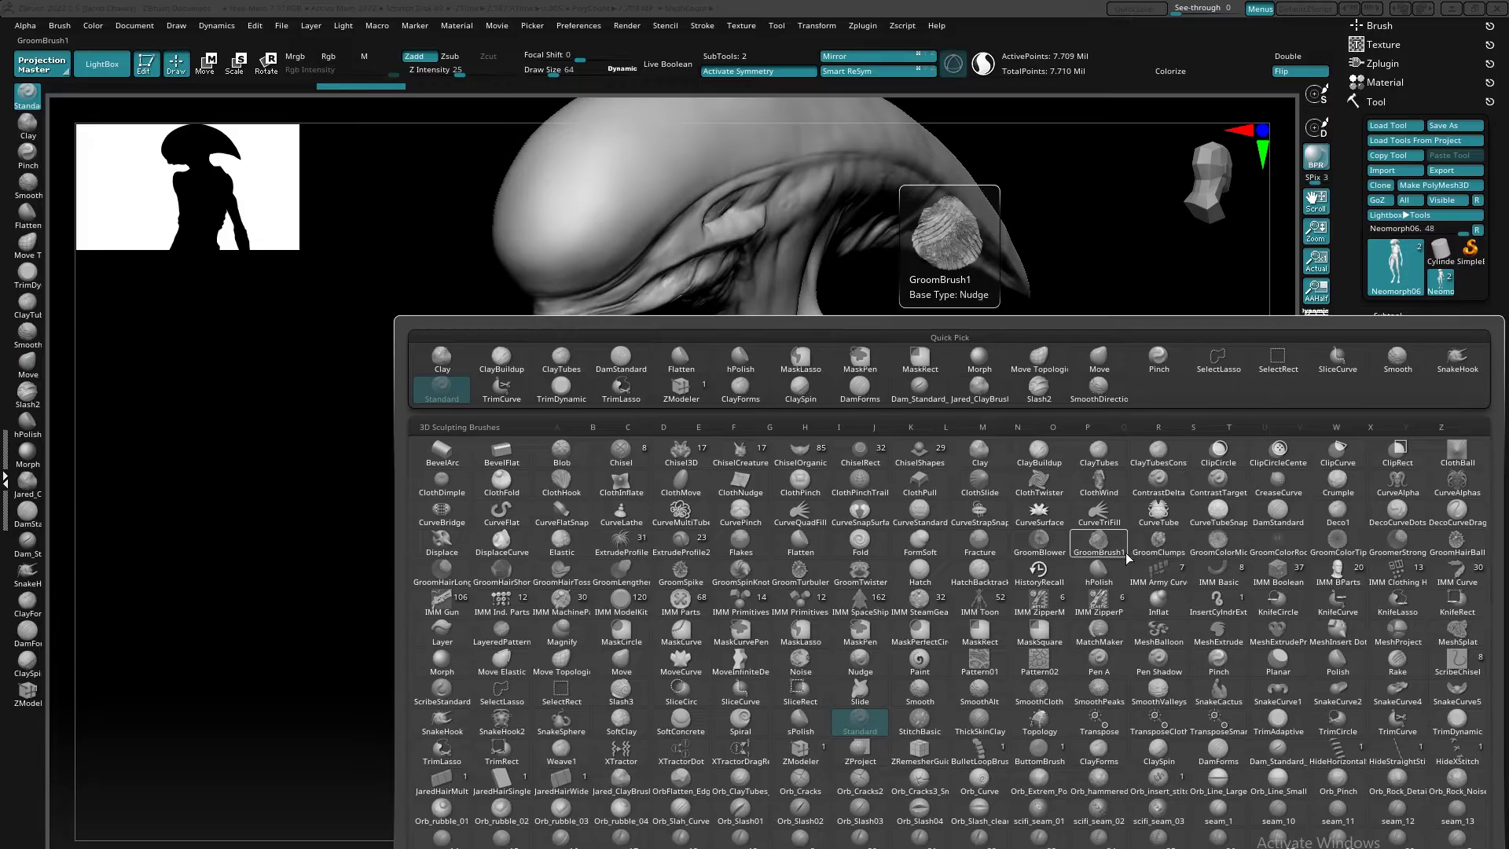
{"action": "key", "text": "m"}
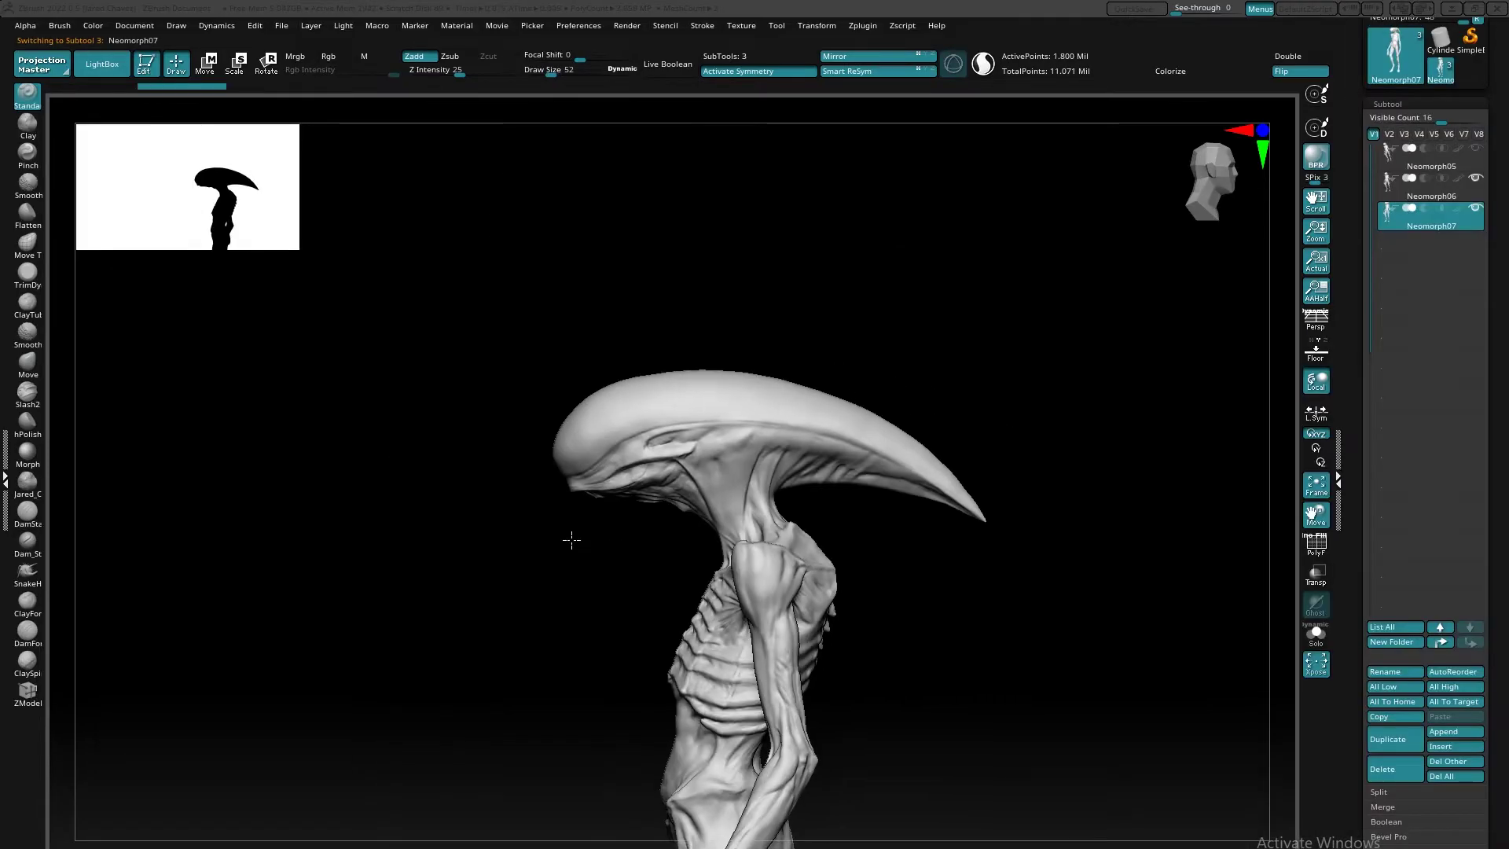
- Mask the head and upper neck of Neomorph07, make the masked area its own polygroup, and show the polyframe
{"action": "left_click_drag", "start_coordinate": [571, 540], "coordinate": [552, 536], "text": "alt"}
{"action": "mouse_move", "coordinate": [899, 335]}
{"action": "left_mouse_down", "text": "ctrl"}
{"action": "mouse_move", "coordinate": [736, 256]}
{"action": "mouse_move", "coordinate": [484, 475]}
{"action": "mouse_move", "coordinate": [596, 538]}
{"action": "mouse_move", "coordinate": [775, 504]}
{"action": "mouse_move", "coordinate": [891, 528]}
{"action": "mouse_move", "coordinate": [1079, 449]}
{"action": "left_mouse_up", "text": "ctrl"}
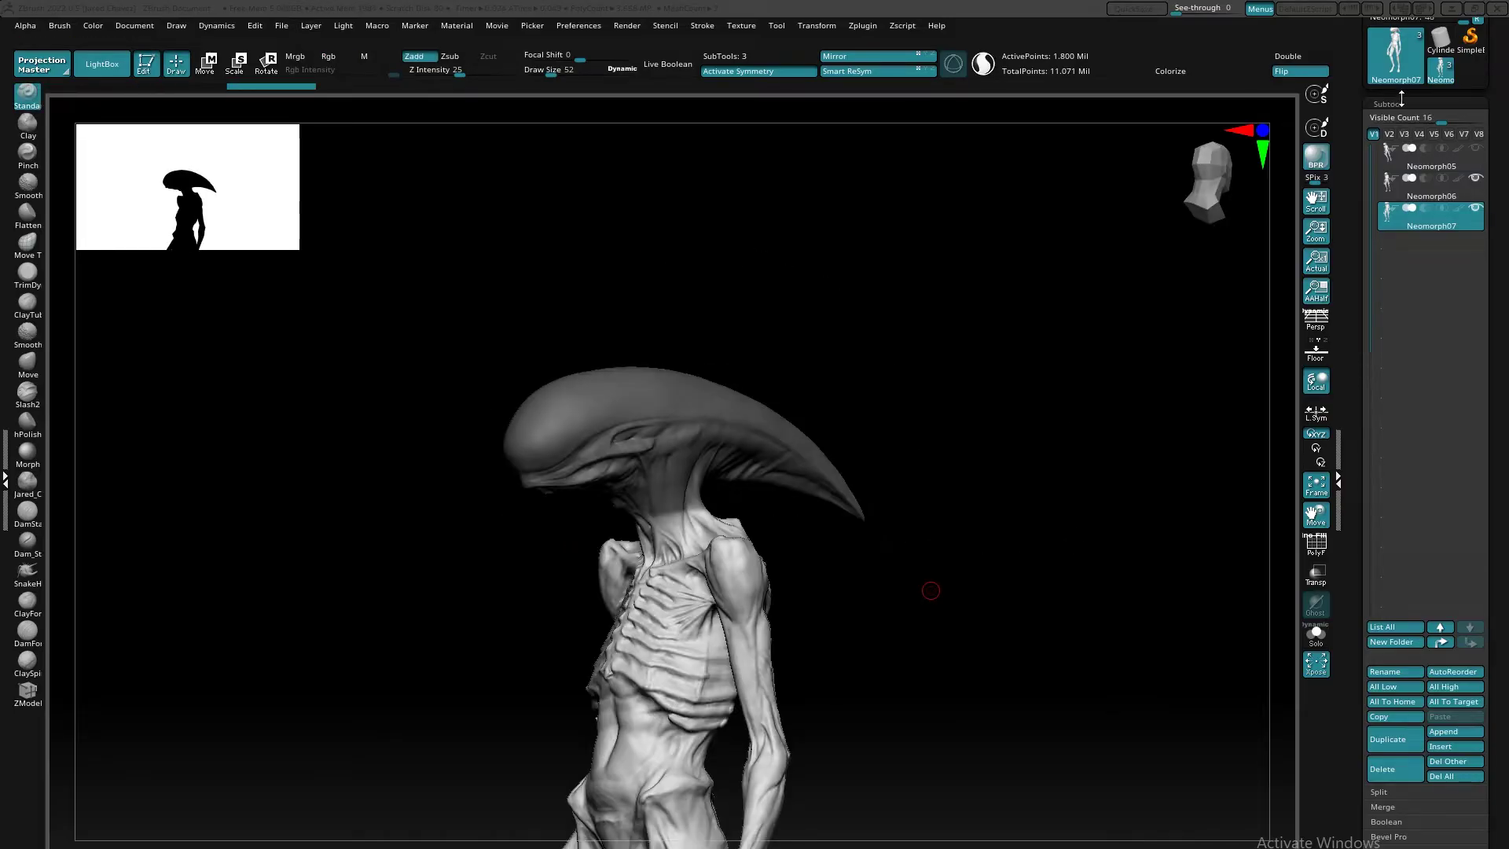
{"action": "left_click", "coordinate": [1403, 104]}
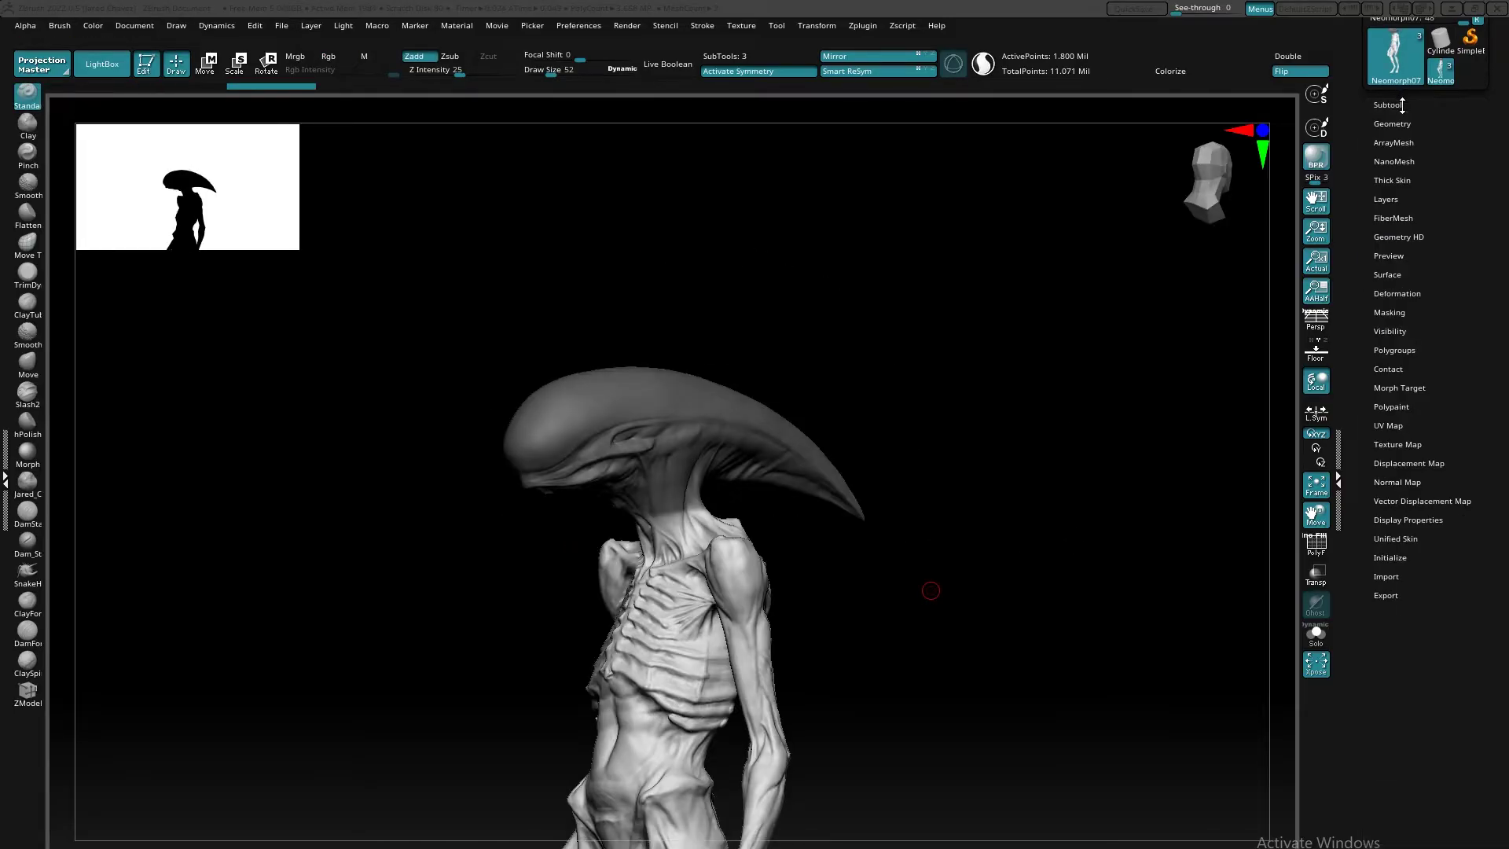
{"action": "left_click", "coordinate": [1404, 350]}
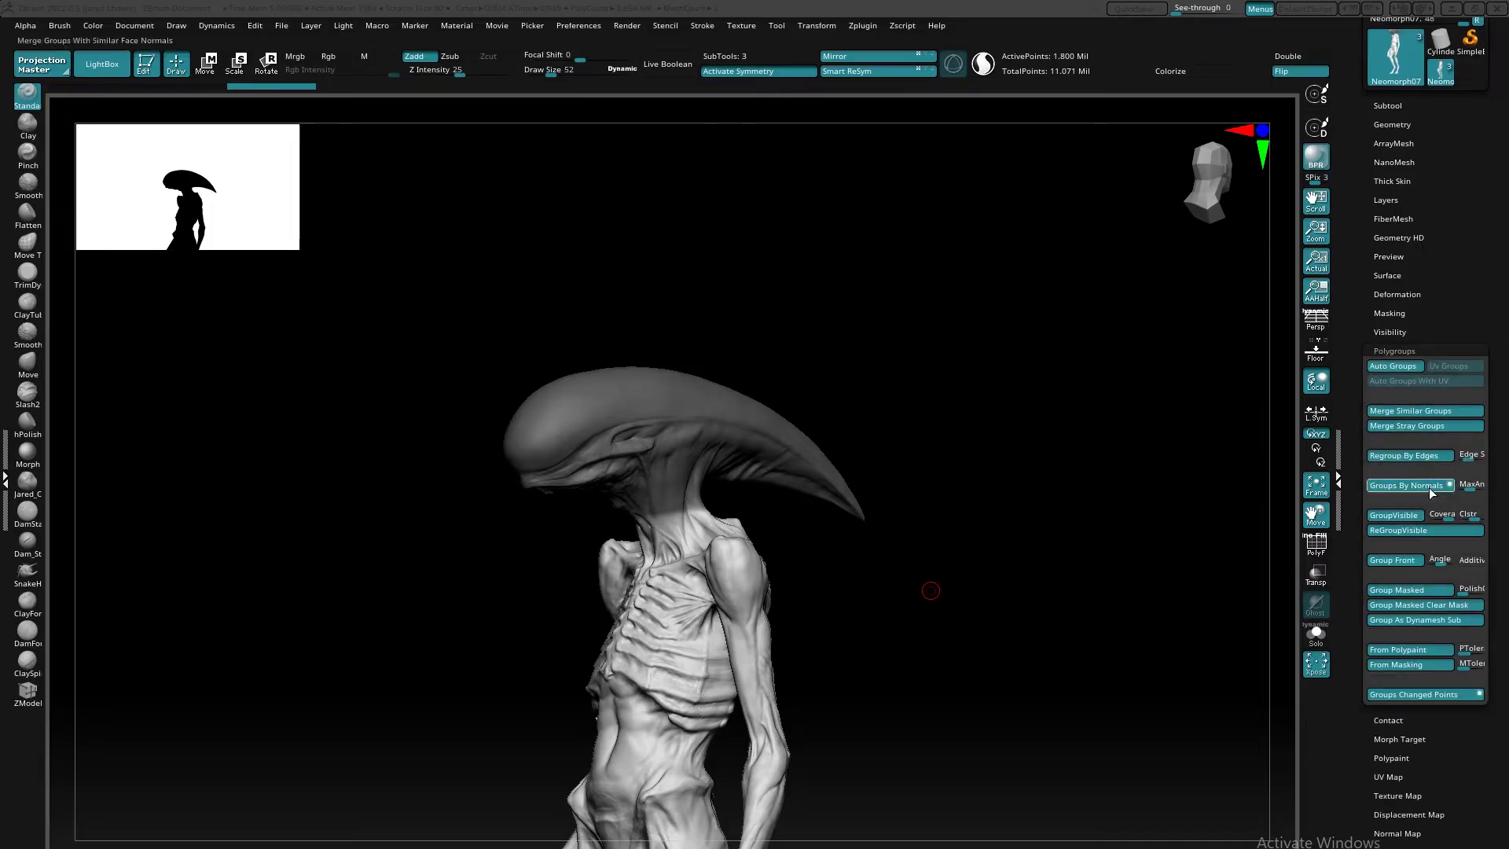
{"action": "left_click", "coordinate": [1412, 593]}
{"action": "left_click_drag", "start_coordinate": [901, 577], "coordinate": [961, 584]}
{"action": "left_click", "coordinate": [1317, 542]}
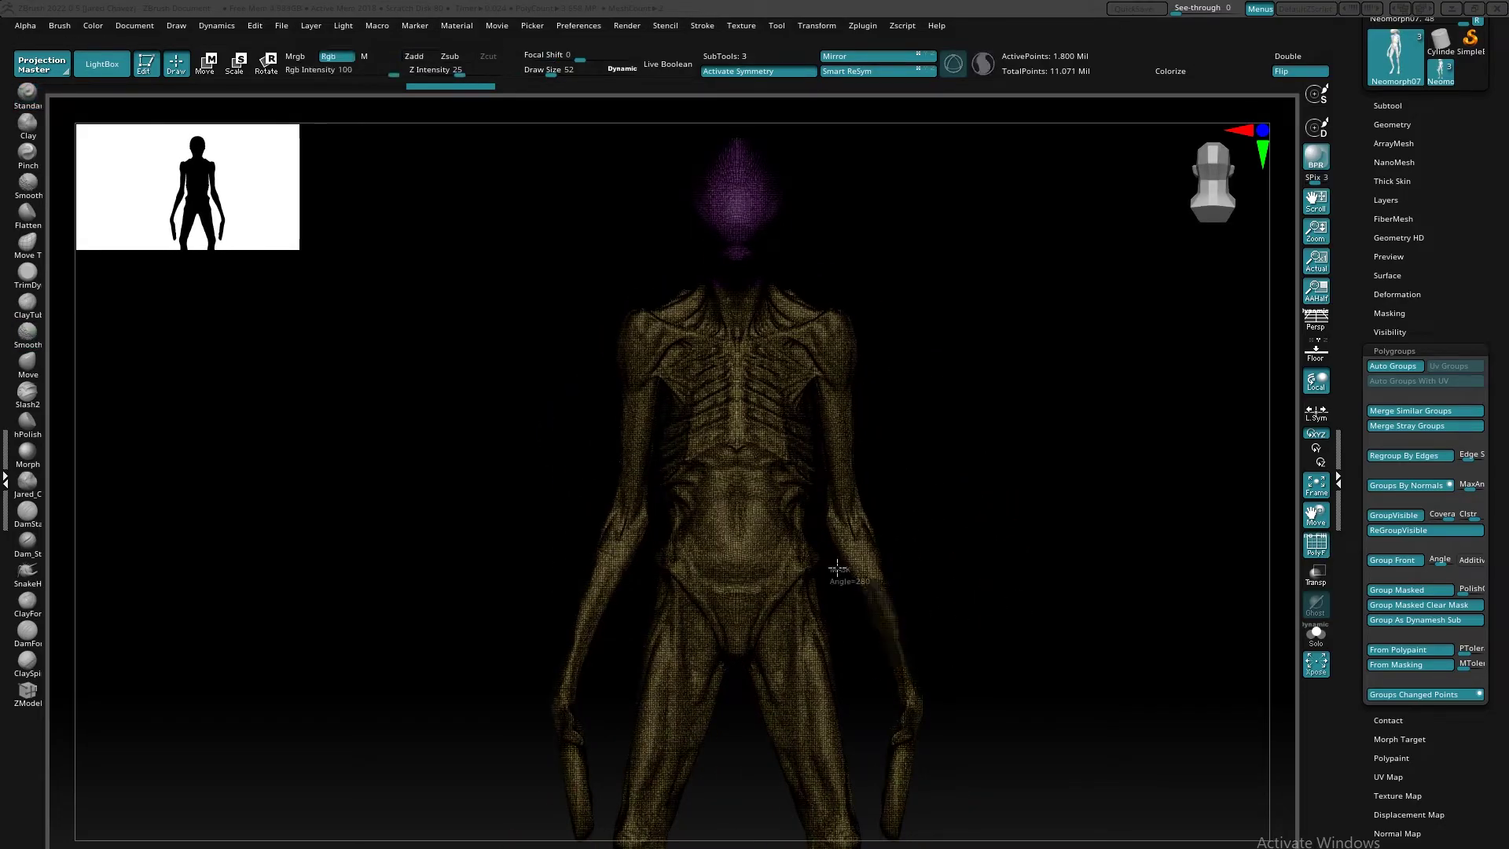
- Mask the arms in sections and divide them into separate upper arm, forearm and hand polygroups
{"action": "left_click_drag", "start_coordinate": [946, 243], "coordinate": [1182, 445]}
{"action": "left_click", "coordinate": [1410, 590]}
{"action": "left_click_drag", "start_coordinate": [1155, 620], "coordinate": [1056, 495], "text": "alt"}
{"action": "left_click", "coordinate": [1412, 595]}
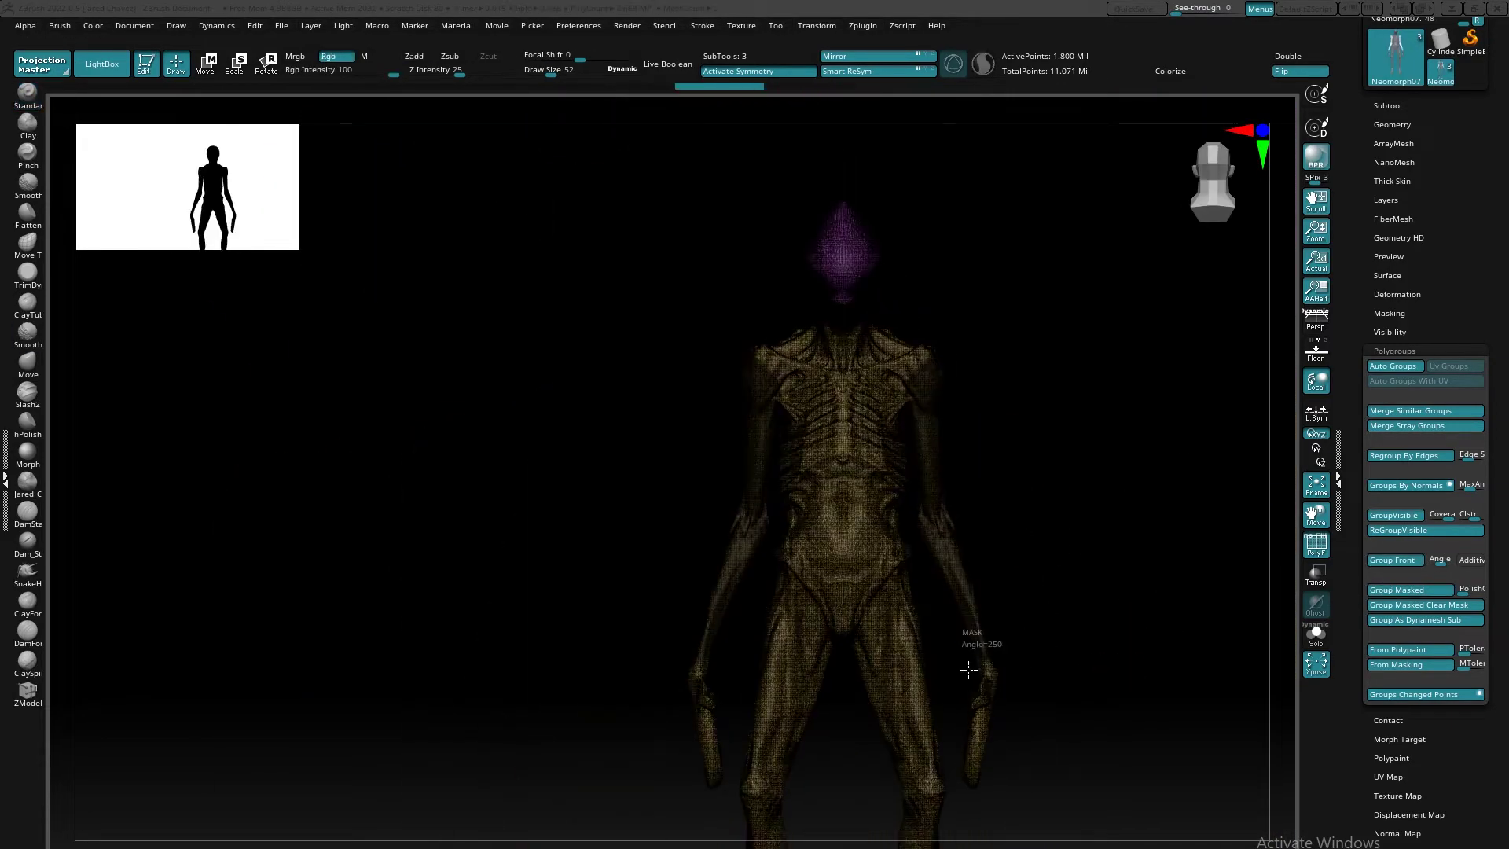
{"action": "left_click_drag", "start_coordinate": [954, 742], "coordinate": [928, 479]}
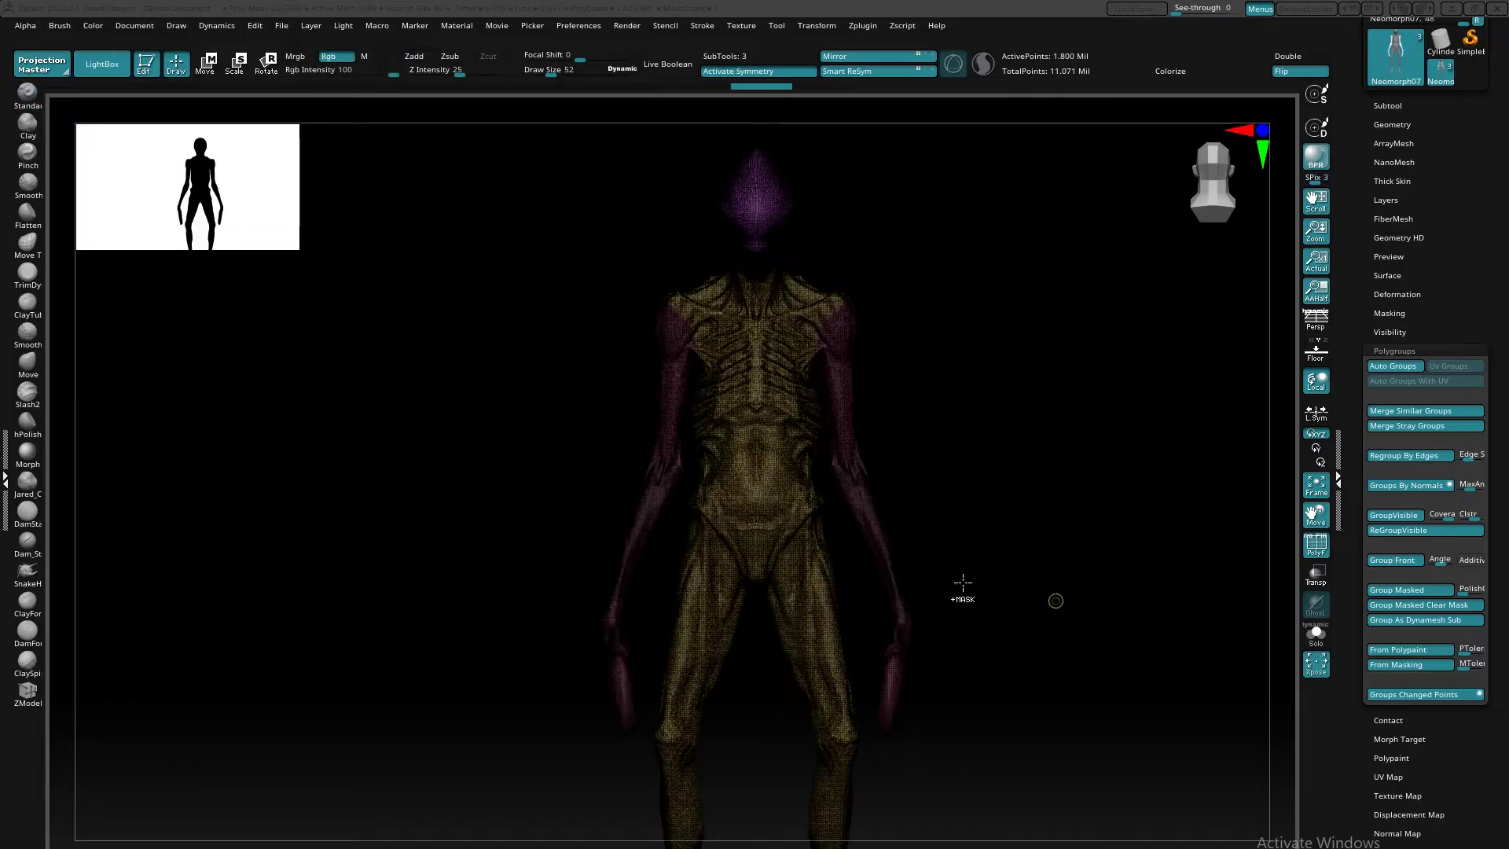
{"action": "left_click_drag", "start_coordinate": [936, 650], "coordinate": [696, 398]}
{"action": "key", "text": "ctrl+w"}
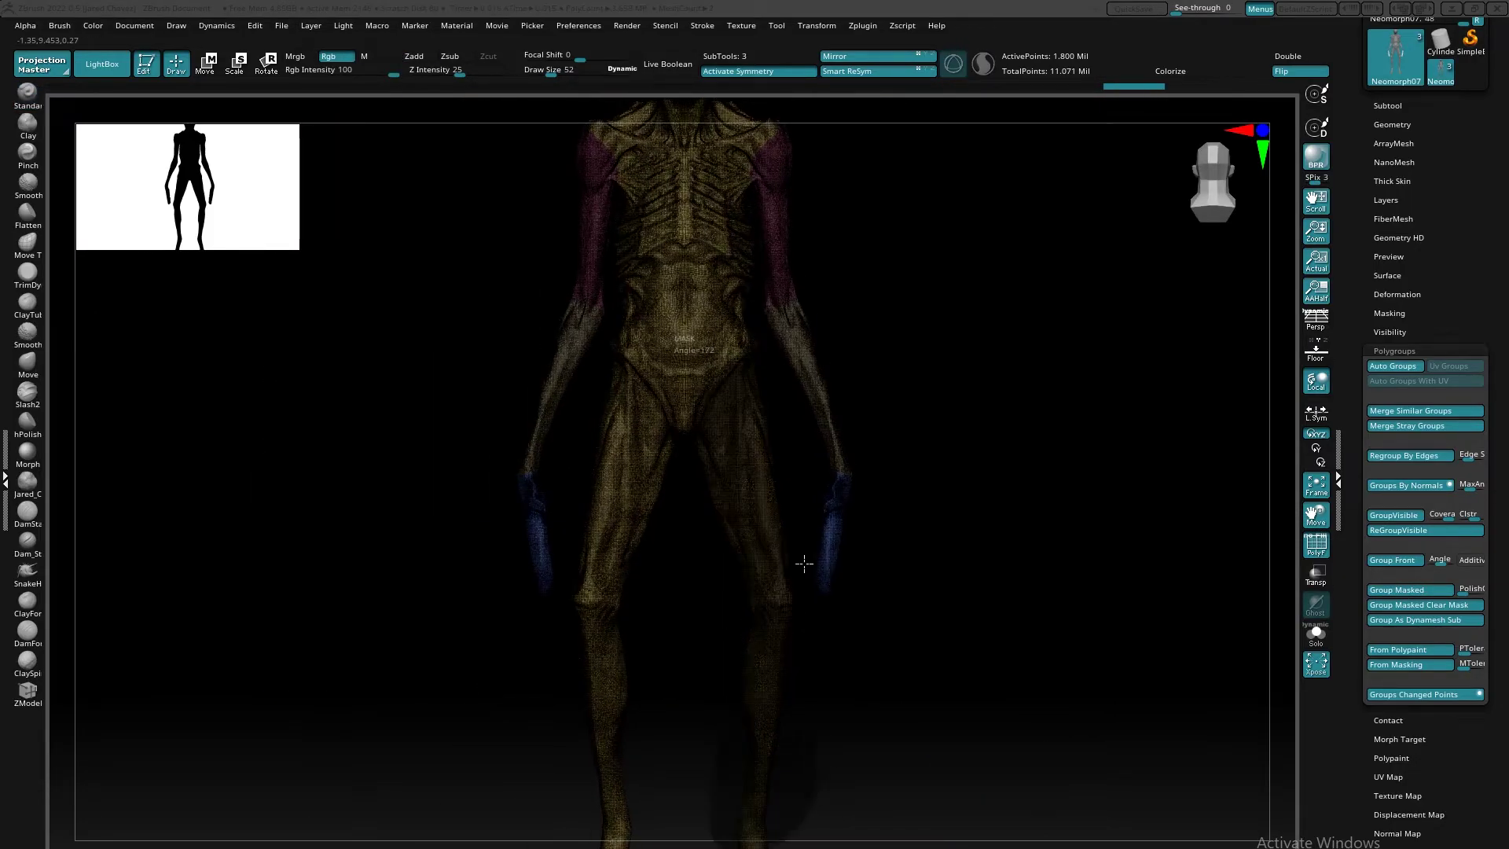
- Mask the pelvis, thighs and lower legs in turn and make each section a separate polygroup
{"action": "left_click_drag", "start_coordinate": [797, 497], "coordinate": [734, 335], "text": "alt"}
{"action": "key", "text": "ctrl+w"}
{"action": "left_click", "coordinate": [1405, 591]}
{"action": "left_click_drag", "start_coordinate": [886, 714], "coordinate": [778, 620], "text": "alt"}
{"action": "mouse_move", "coordinate": [677, 632]}
{"action": "left_mouse_down", "text": "ctrl+alt"}
{"action": "mouse_move", "coordinate": [904, 259]}
{"action": "mouse_move", "coordinate": [930, 381]}
{"action": "mouse_move", "coordinate": [909, 700]}
{"action": "left_mouse_up", "text": "ctrl+alt"}
{"action": "left_click", "coordinate": [1414, 591]}
{"action": "left_click_drag", "start_coordinate": [723, 454], "coordinate": [742, 790], "text": "ctrl"}
{"action": "left_click", "coordinate": [1419, 591]}
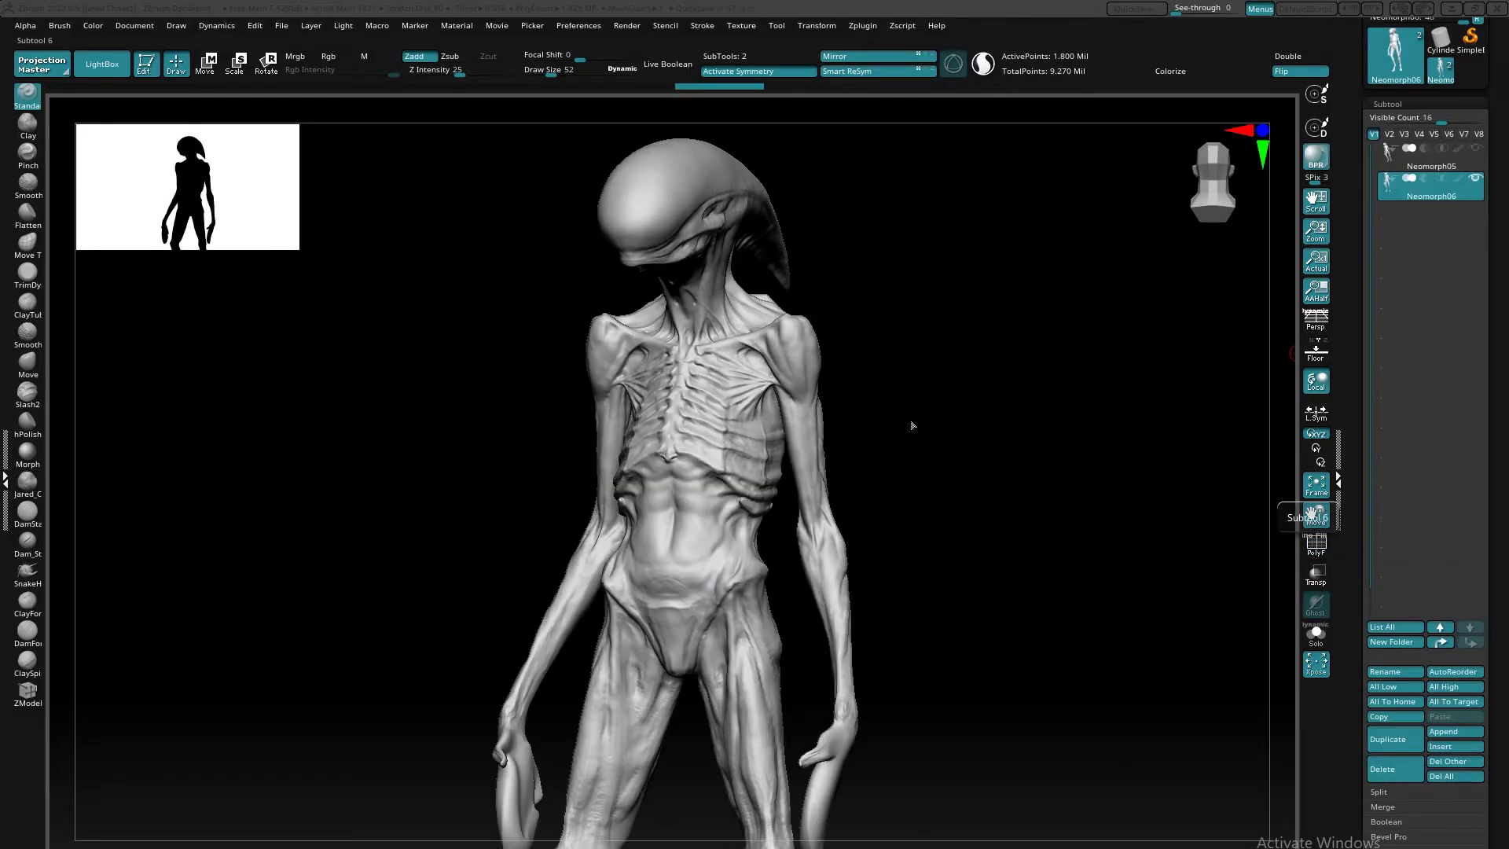
- Duplicate the Neomorph06 subtool
{"action": "left_click_drag", "start_coordinate": [910, 430], "coordinate": [946, 428]}
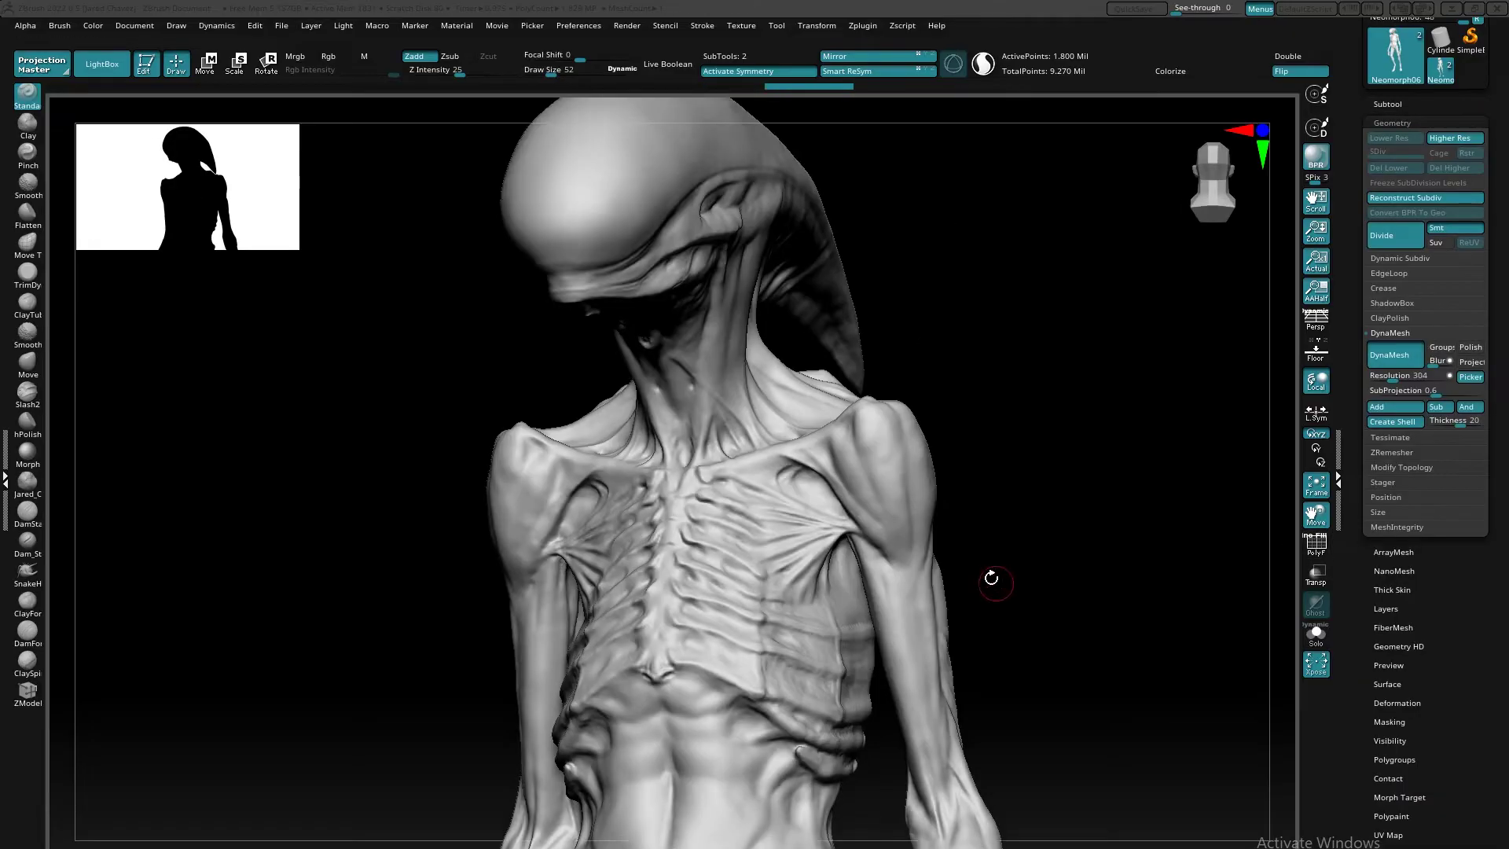
{"action": "mouse_move", "coordinate": [990, 579]}
{"action": "left_mouse_down"}
{"action": "mouse_move", "coordinate": [954, 522]}
{"action": "mouse_move", "coordinate": [1053, 474]}
{"action": "mouse_move", "coordinate": [1125, 495]}
{"action": "mouse_move", "coordinate": [1105, 496]}
{"action": "mouse_move", "coordinate": [1082, 548]}
{"action": "mouse_move", "coordinate": [1028, 566]}
{"action": "mouse_move", "coordinate": [1051, 549]}
{"action": "mouse_move", "coordinate": [1040, 539]}
{"action": "left_mouse_up"}
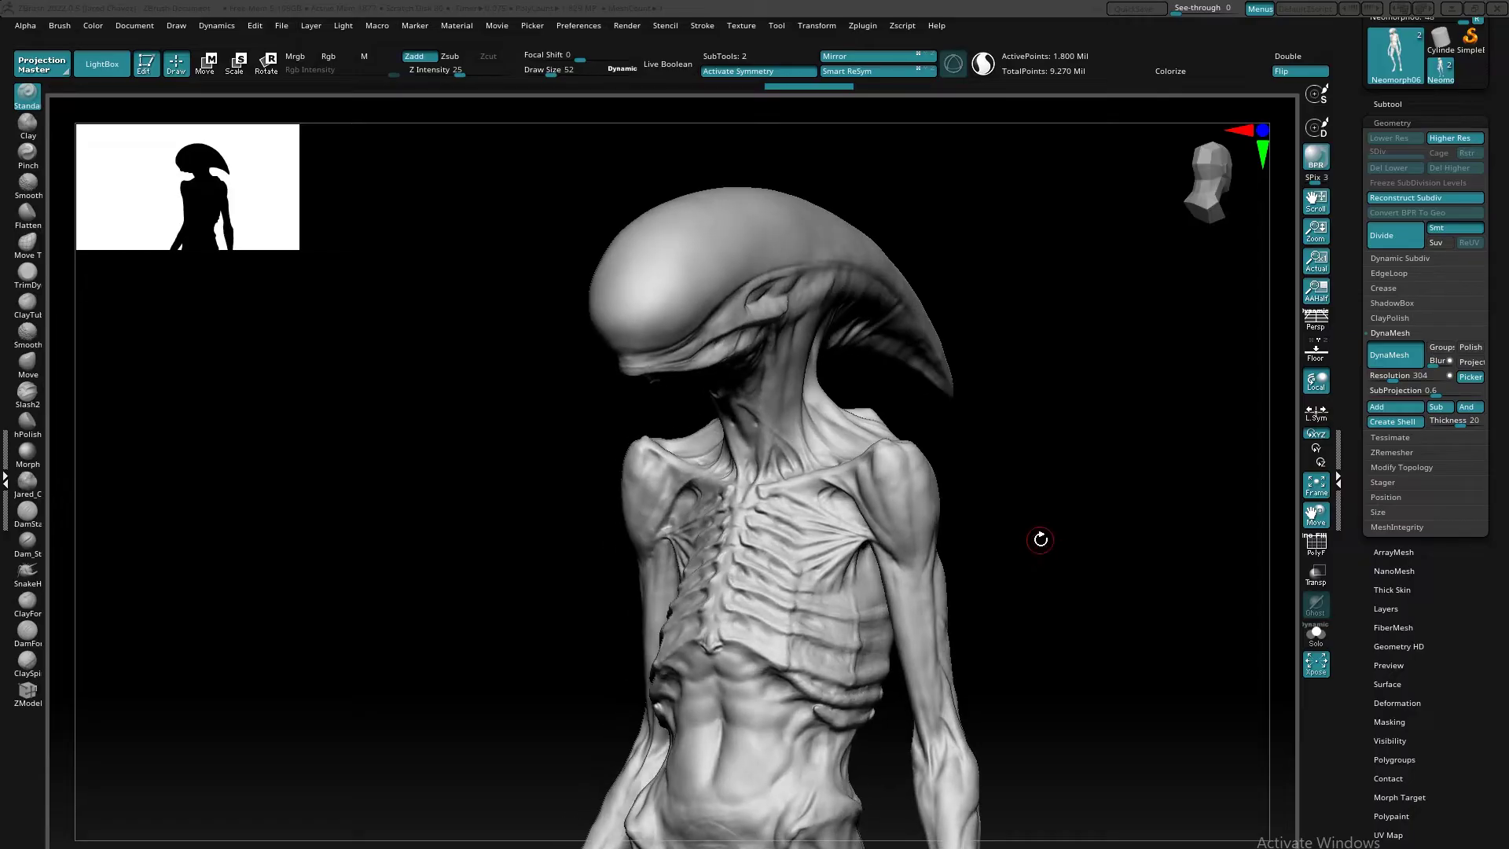
{"action": "left_click", "coordinate": [1398, 103]}
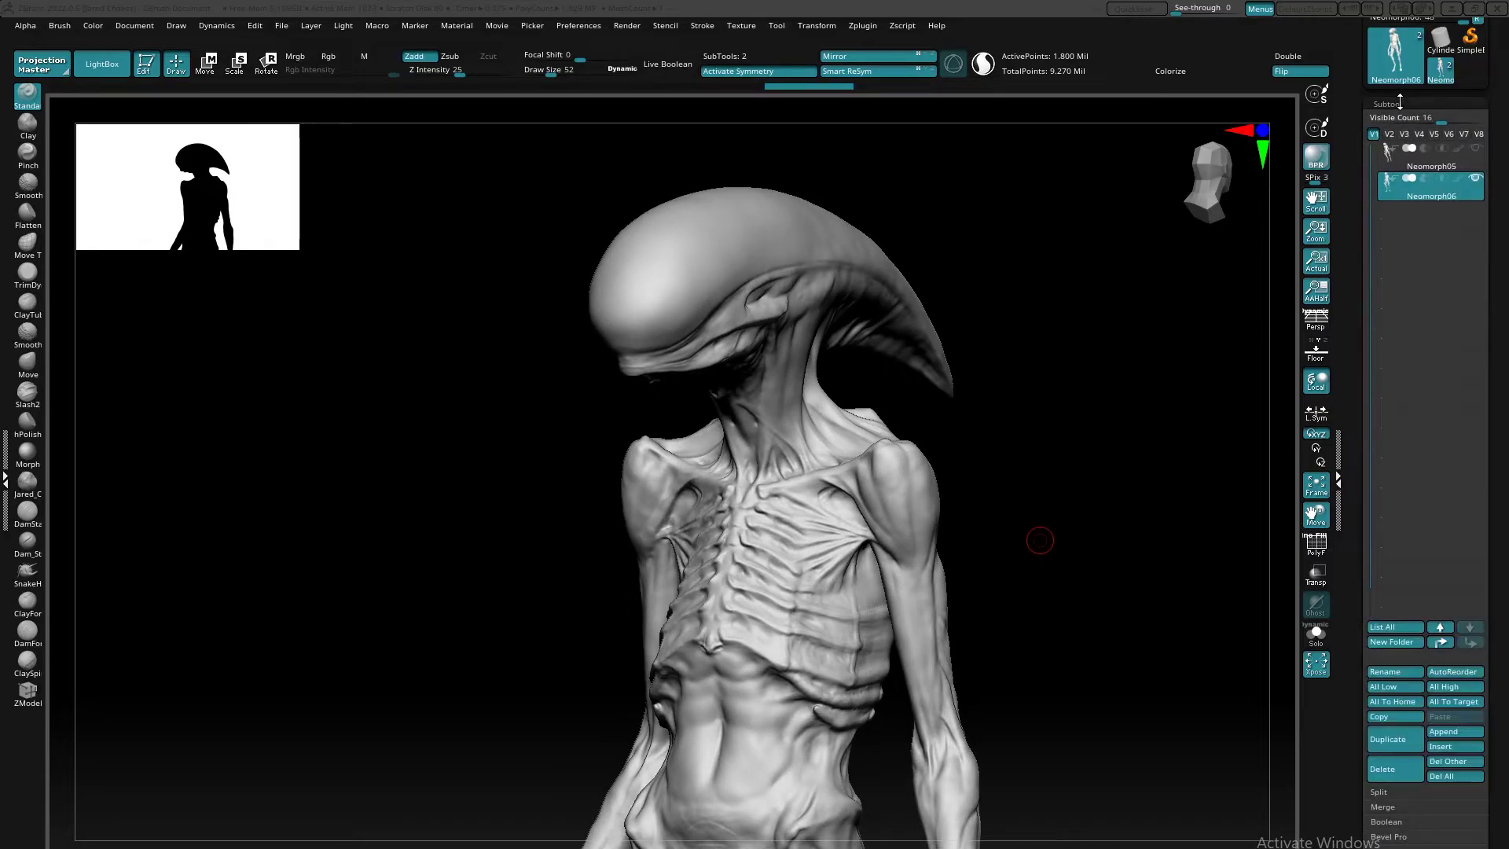
{"action": "left_click", "coordinate": [1399, 738]}
{"action": "mouse_move", "coordinate": [1022, 507]}
{"action": "left_mouse_down"}
{"action": "mouse_move", "coordinate": [1001, 498]}
{"action": "mouse_move", "coordinate": [974, 526]}
{"action": "mouse_move", "coordinate": [1014, 526]}
{"action": "left_mouse_up"}
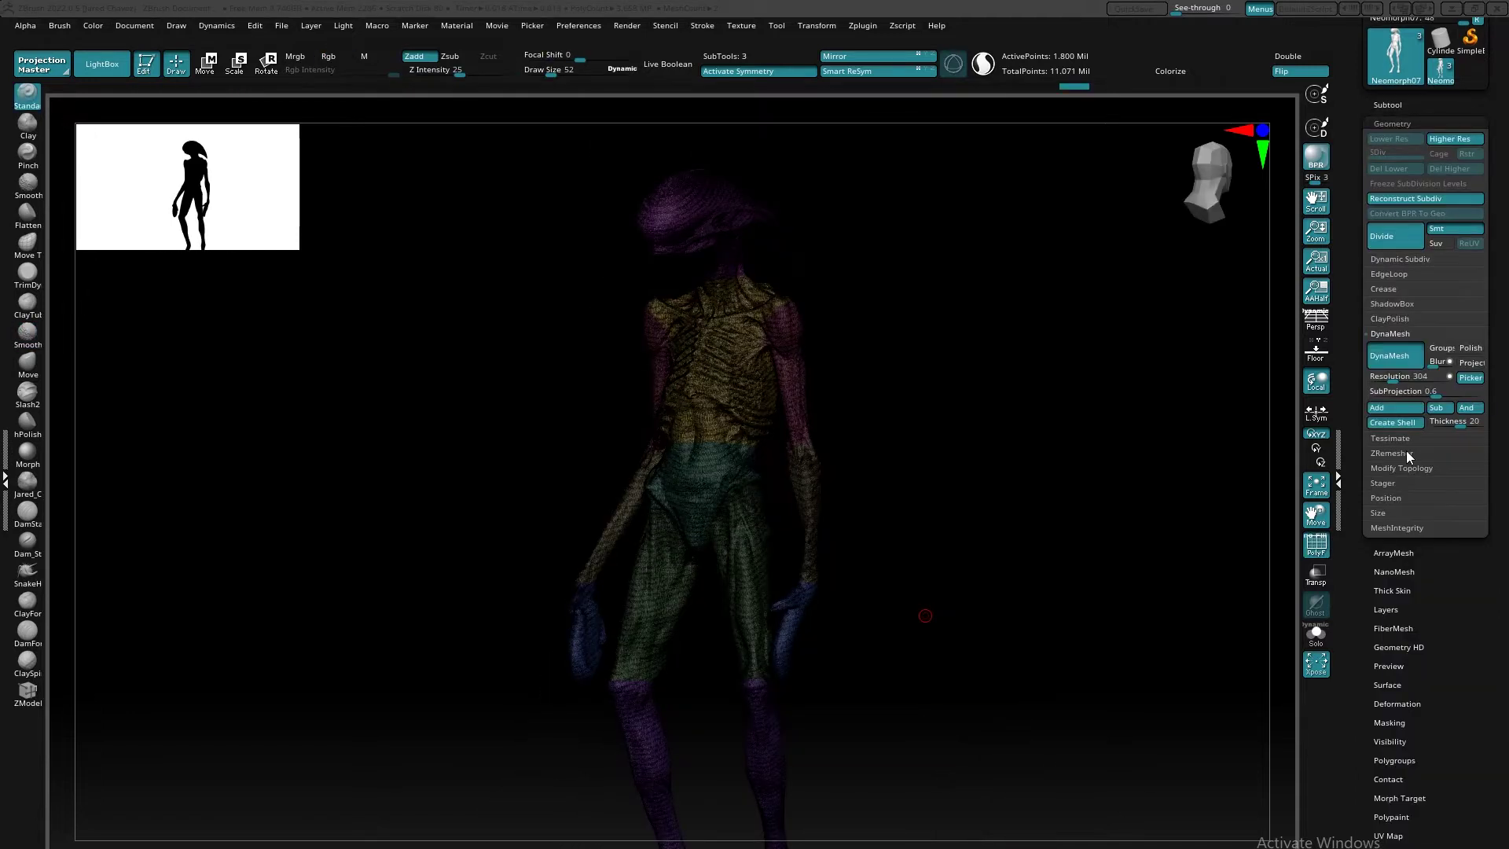
- Remesh Neomorph07 with ZRemesher using the Half polygon count option and KeepGroups enabled
{"action": "left_click", "coordinate": [1406, 454]}
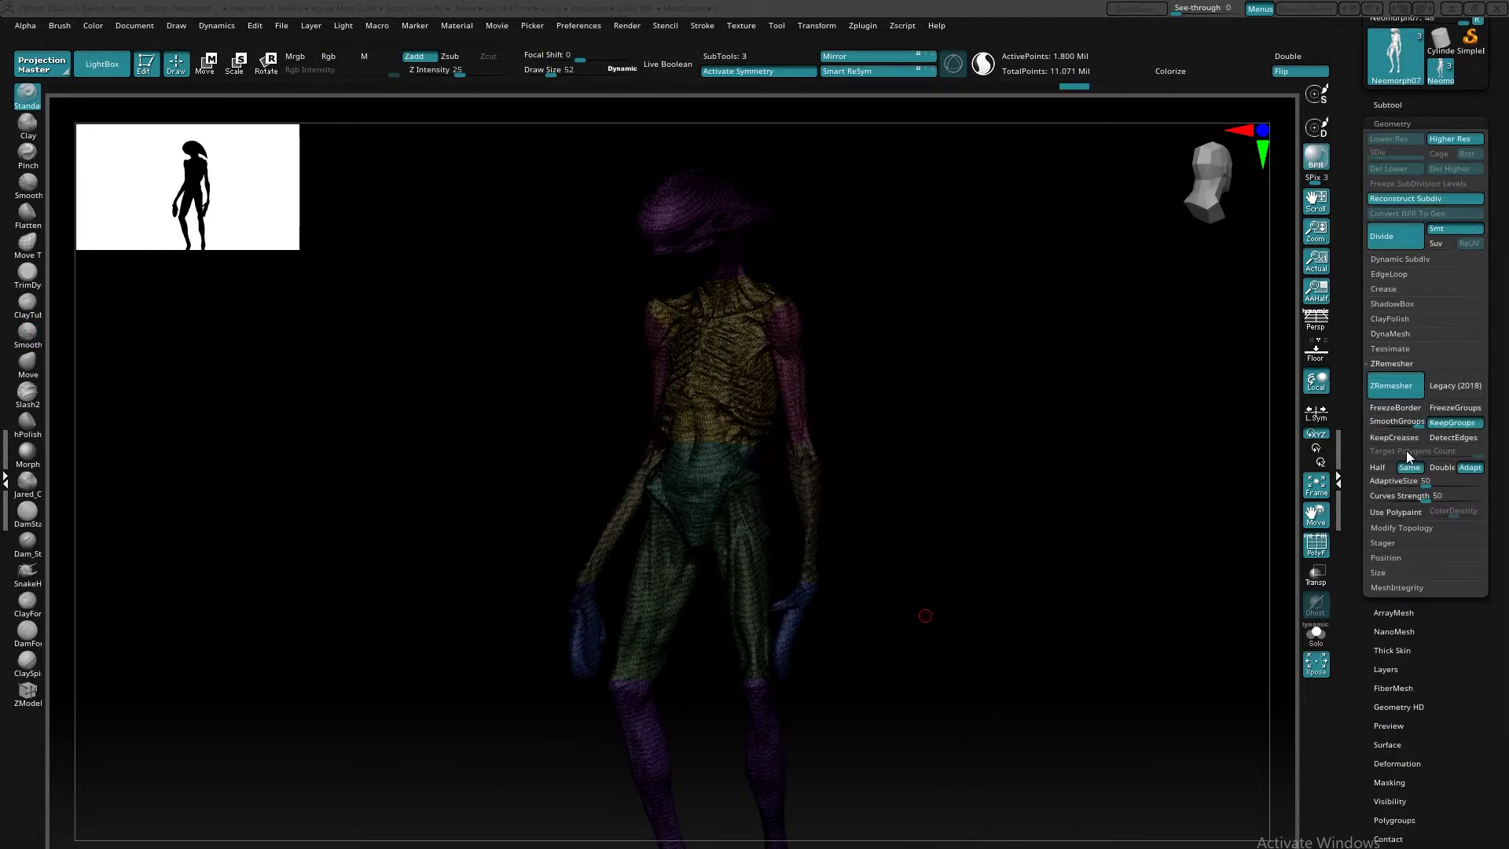
{"action": "left_click", "coordinate": [1378, 470]}
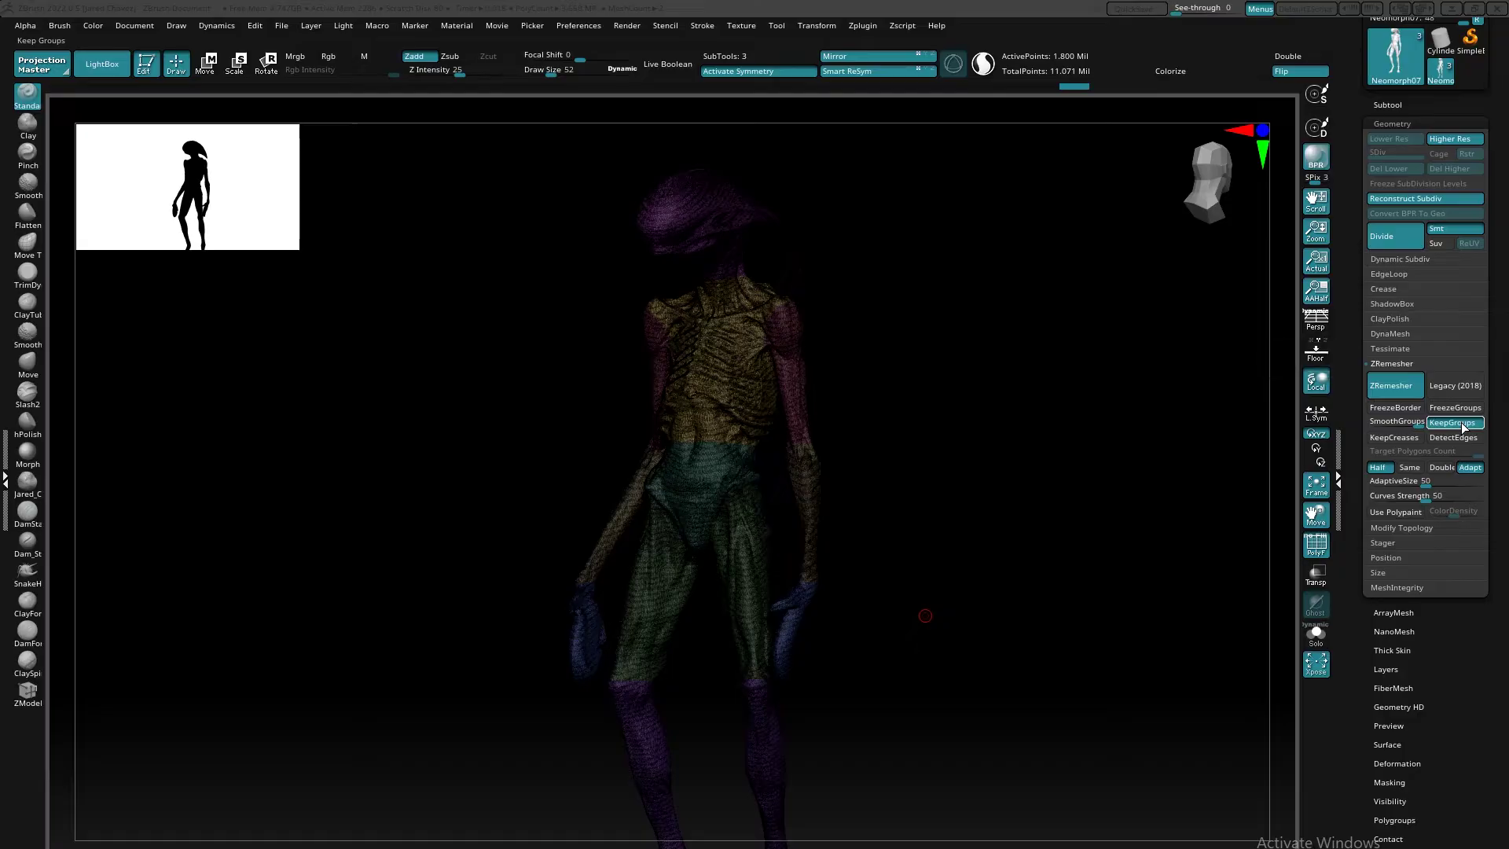
{"action": "left_click", "coordinate": [1458, 423]}
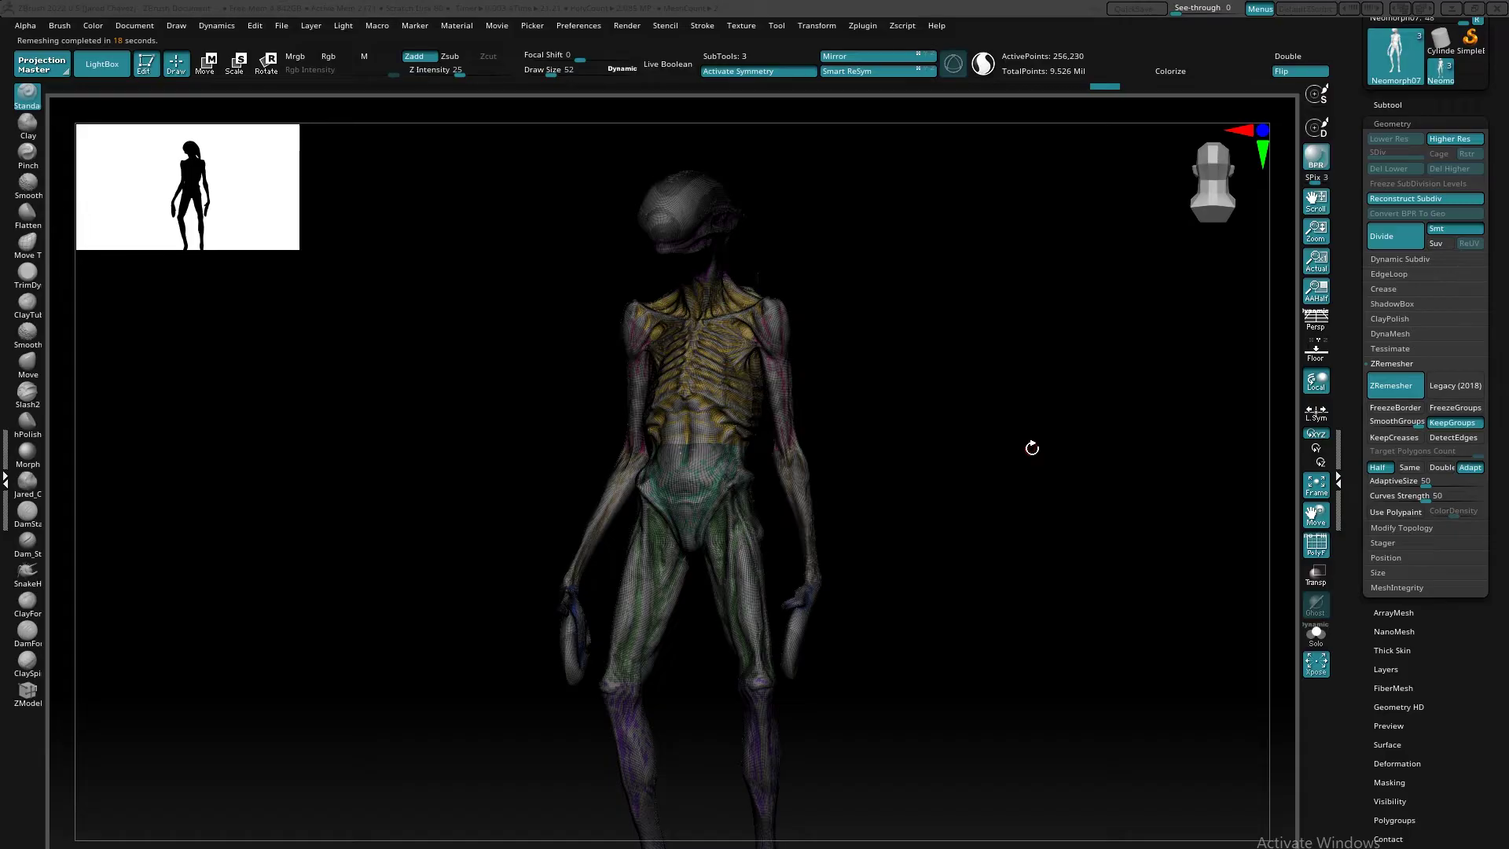
- Isolate the remeshed figure and repeat ZRemesher with Half and KeepGroups to reduce its polygons further
{"action": "left_click", "coordinate": [1322, 643]}
{"action": "left_click_drag", "start_coordinate": [943, 488], "coordinate": [854, 565], "text": "alt"}
{"action": "right_click_drag", "start_coordinate": [841, 522], "coordinate": [852, 328], "text": "ctrl"}
{"action": "left_click", "coordinate": [1388, 391]}
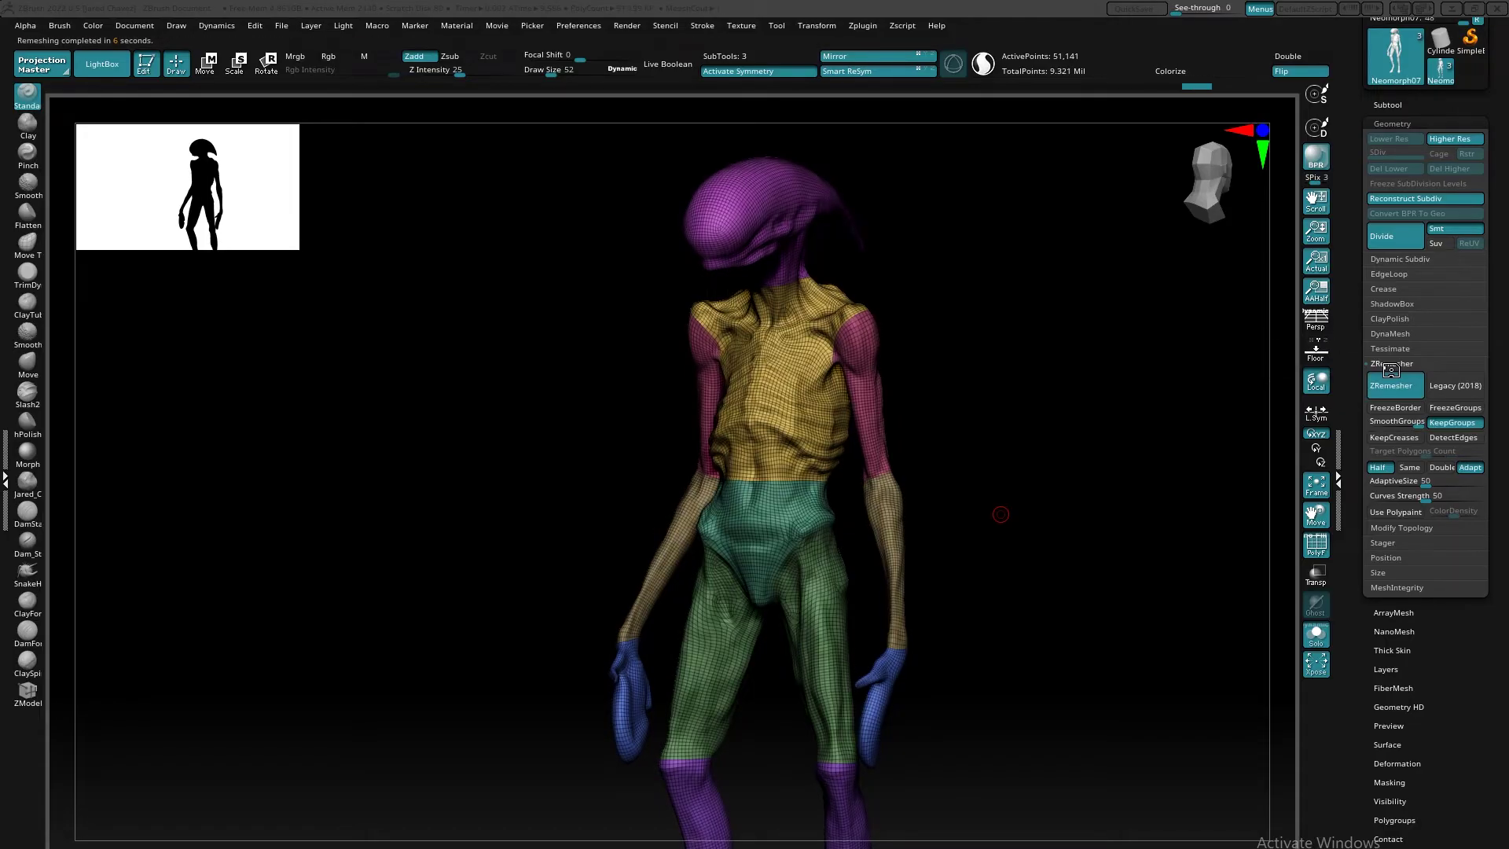
{"action": "left_click", "coordinate": [1387, 387]}
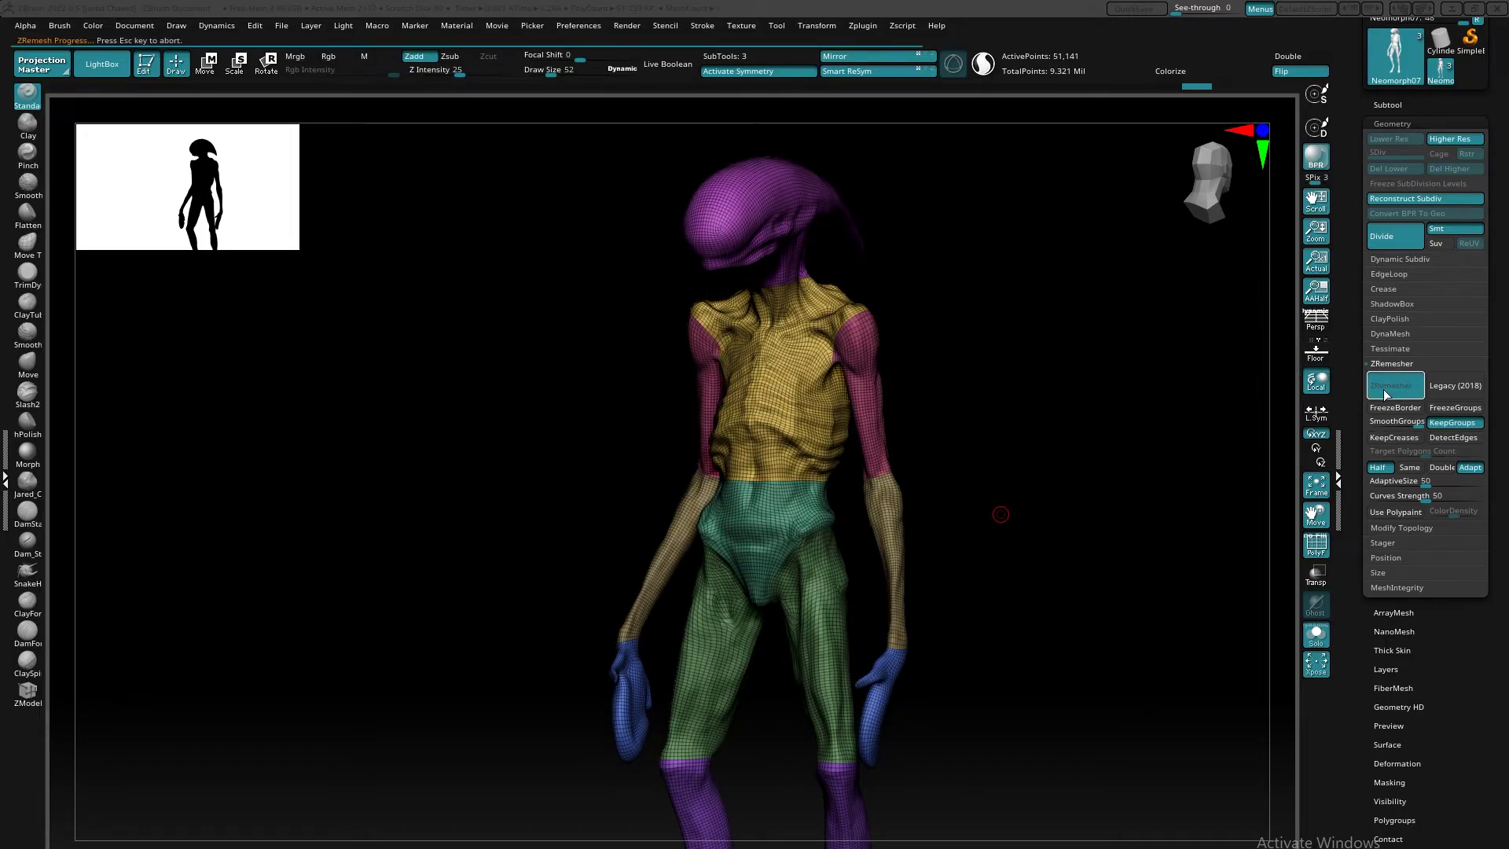
- Examine the remeshed figure's polygon flow around the head, shoulder, arms, torso and pelvis from several angles
{"action": "mouse_move", "coordinate": [943, 478]}
{"action": "right_mouse_down"}
{"action": "mouse_move", "coordinate": [826, 471]}
{"action": "mouse_move", "coordinate": [853, 468]}
{"action": "right_mouse_up"}
{"action": "right_click_drag", "start_coordinate": [853, 235], "coordinate": [859, 306], "text": "ctrl"}
{"action": "left_click_drag", "start_coordinate": [858, 307], "coordinate": [865, 313], "text": "shift"}
{"action": "right_click_drag", "start_coordinate": [963, 431], "coordinate": [794, 401]}
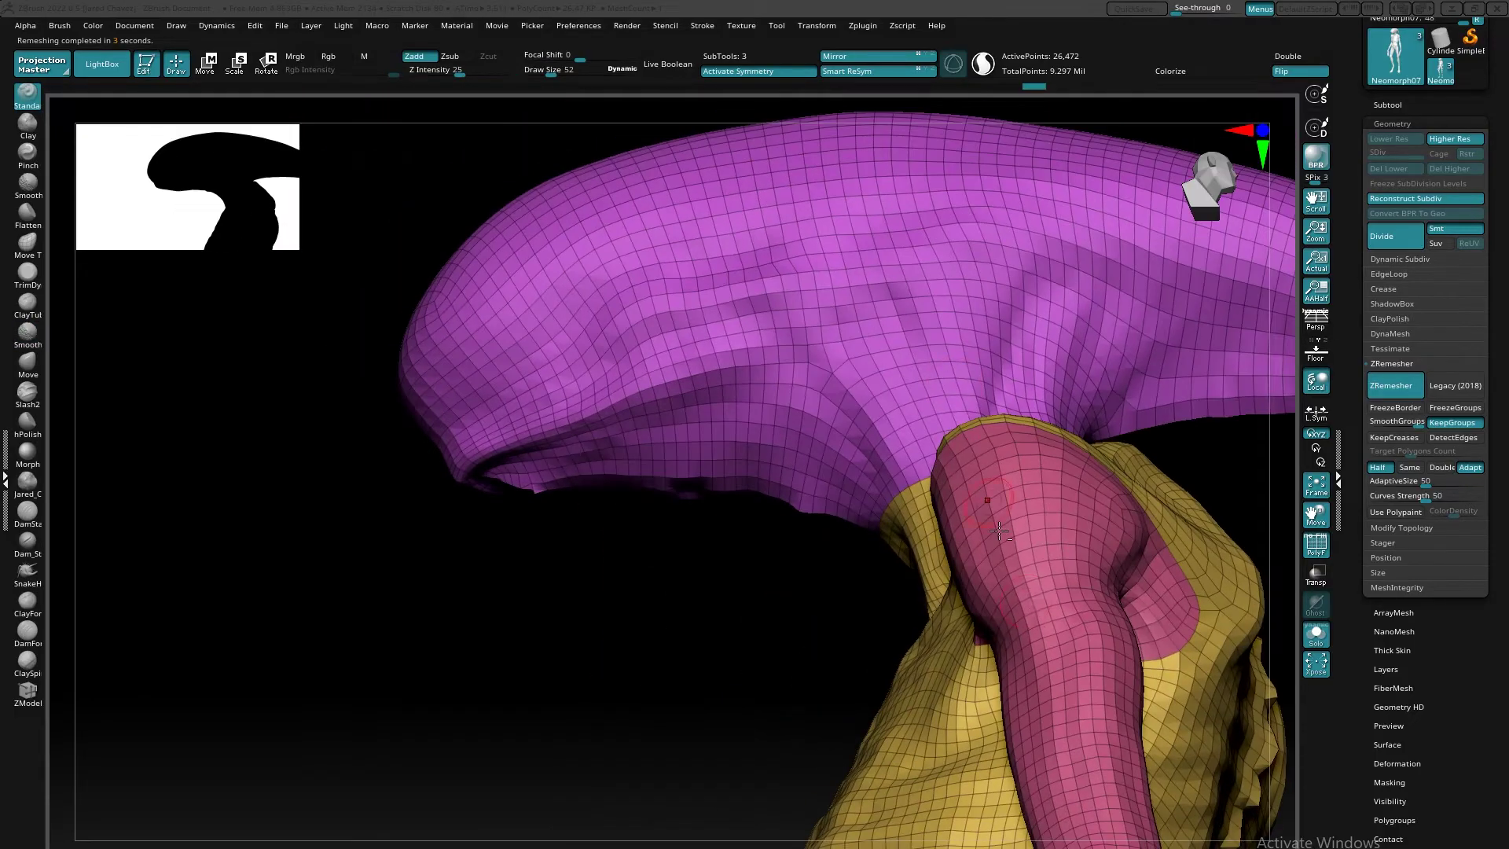
{"action": "mouse_move", "coordinate": [1014, 598]}
{"action": "right_mouse_down", "text": "alt"}
{"action": "mouse_move", "coordinate": [790, 230]}
{"action": "mouse_move", "coordinate": [850, 411]}
{"action": "right_mouse_up", "text": "alt"}
{"action": "left_click_drag", "start_coordinate": [850, 410], "coordinate": [943, 542]}
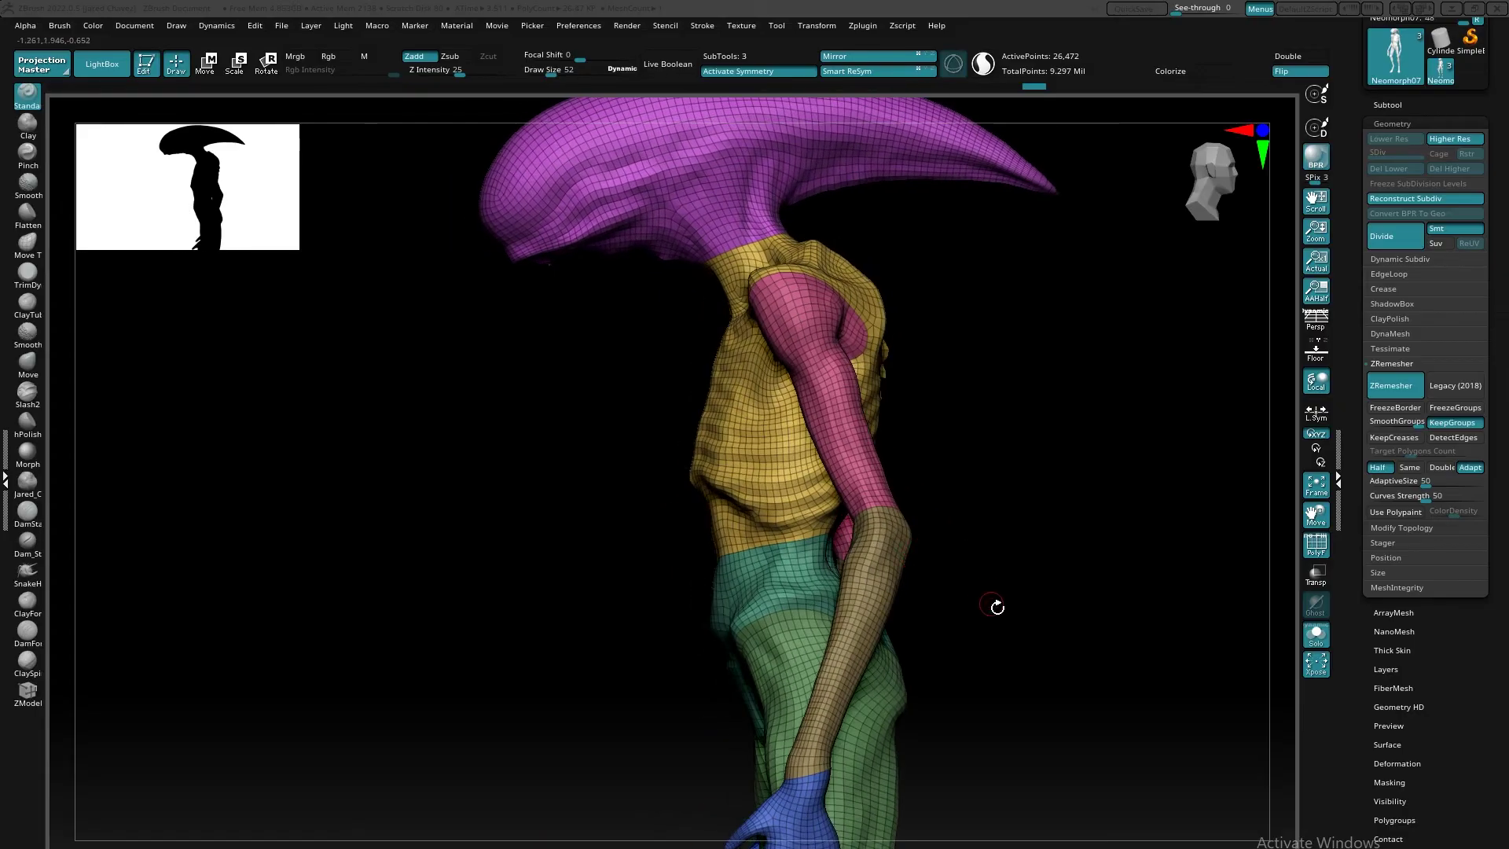
{"action": "left_click_drag", "start_coordinate": [1001, 606], "coordinate": [909, 592]}
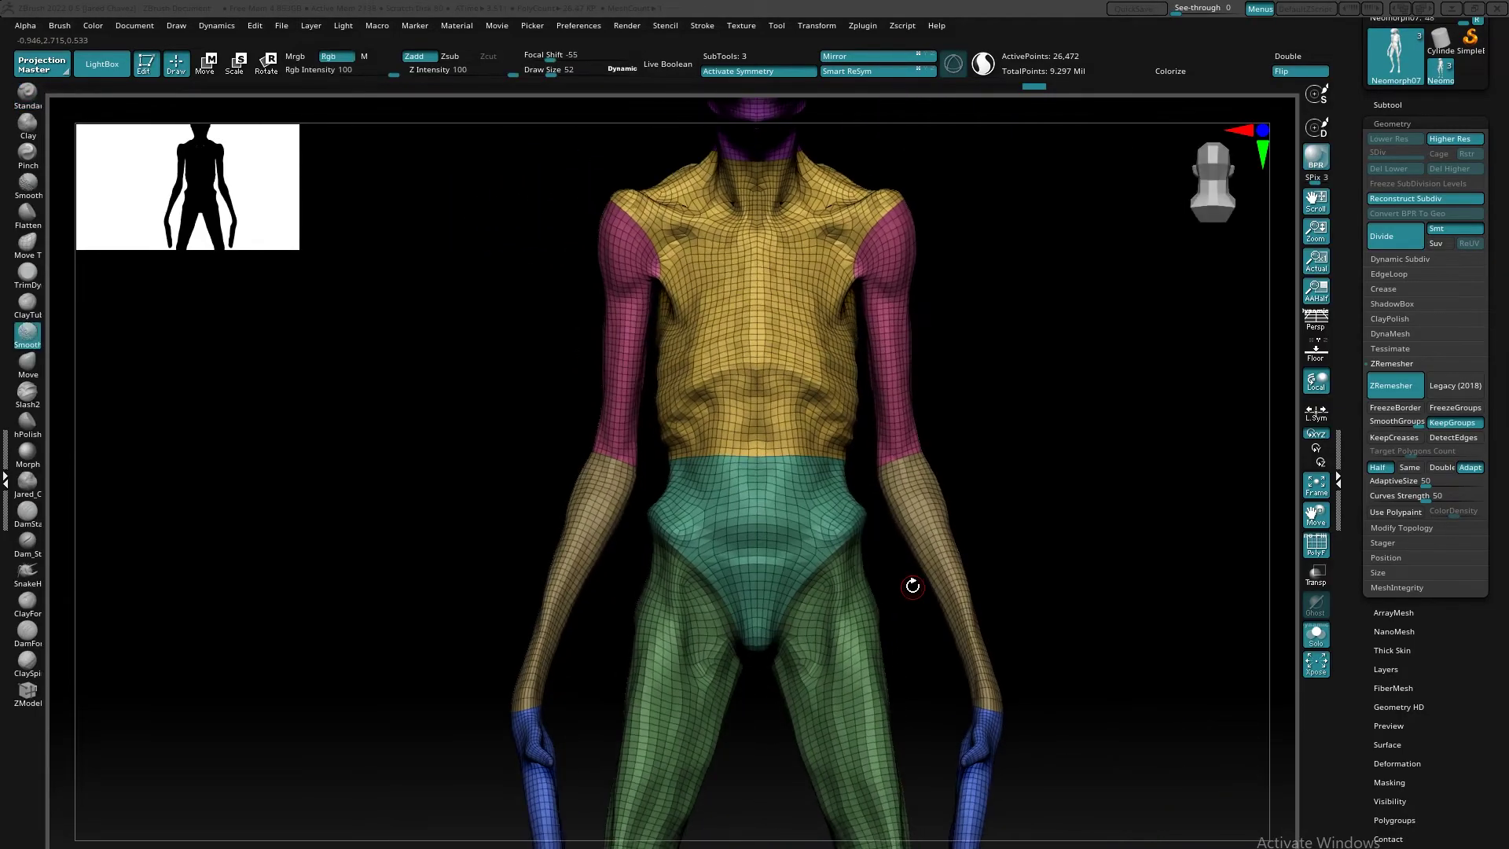
{"action": "left_click_drag", "start_coordinate": [1095, 543], "coordinate": [945, 477], "text": "alt"}
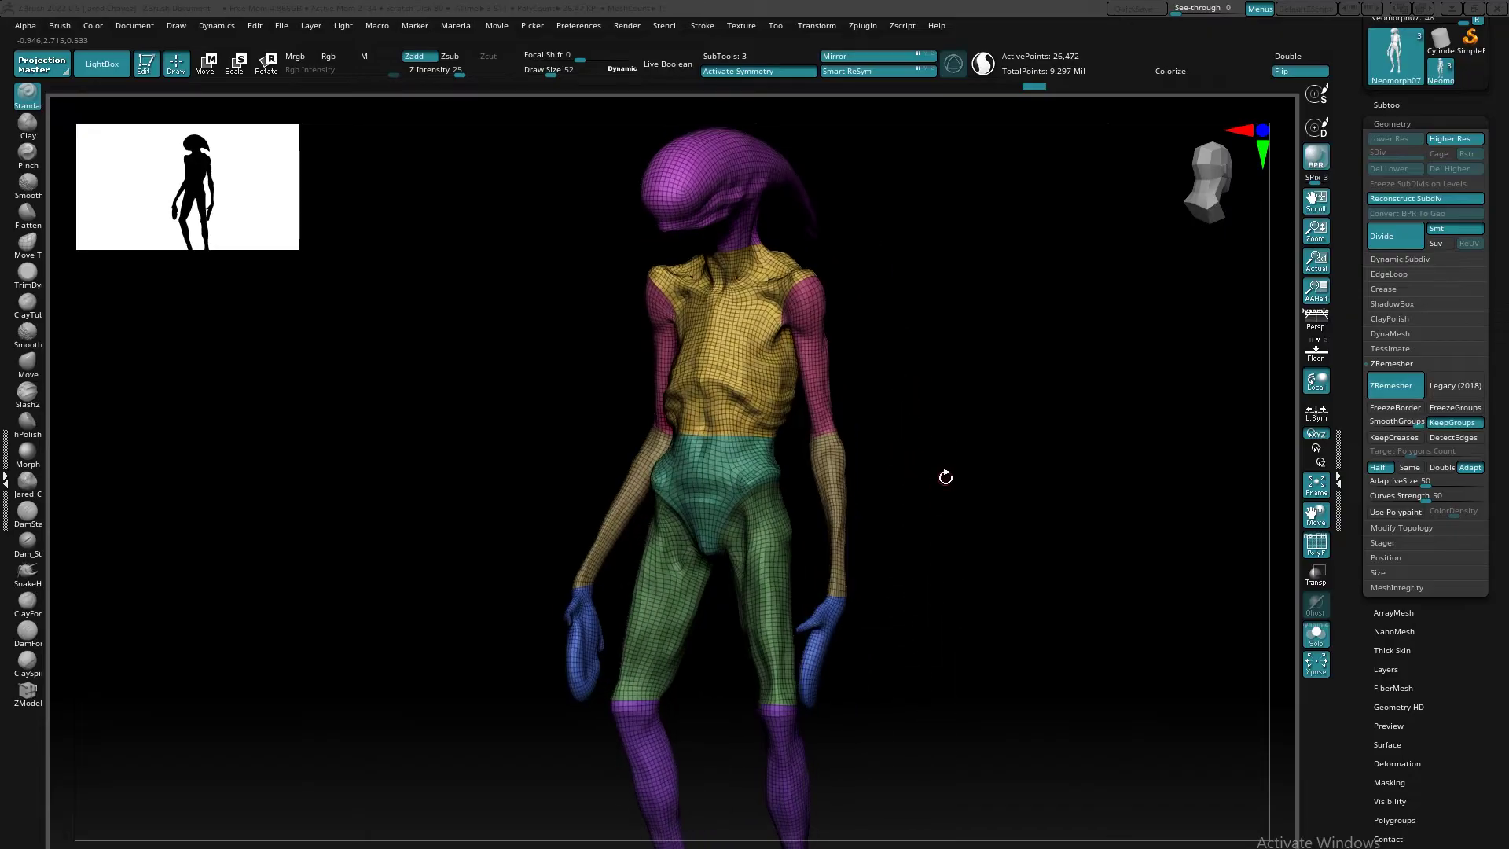
- Show Neomorph06 together with Neomorph07, set PA Blur to 0 and project the sculpted detail onto the remeshed figure
{"action": "left_click", "coordinate": [1400, 97]}
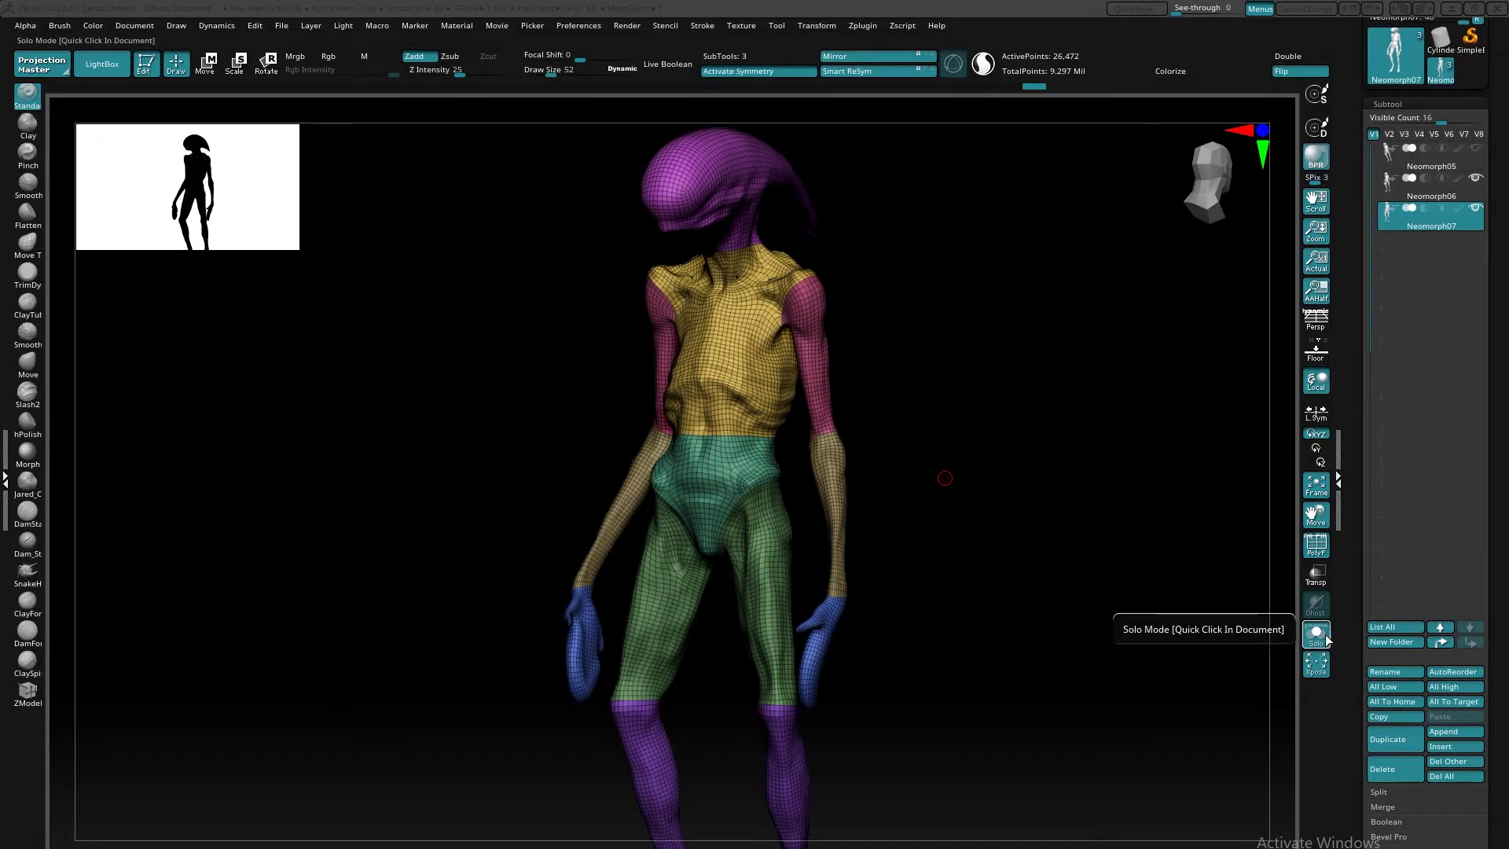
{"action": "left_click", "coordinate": [1393, 184]}
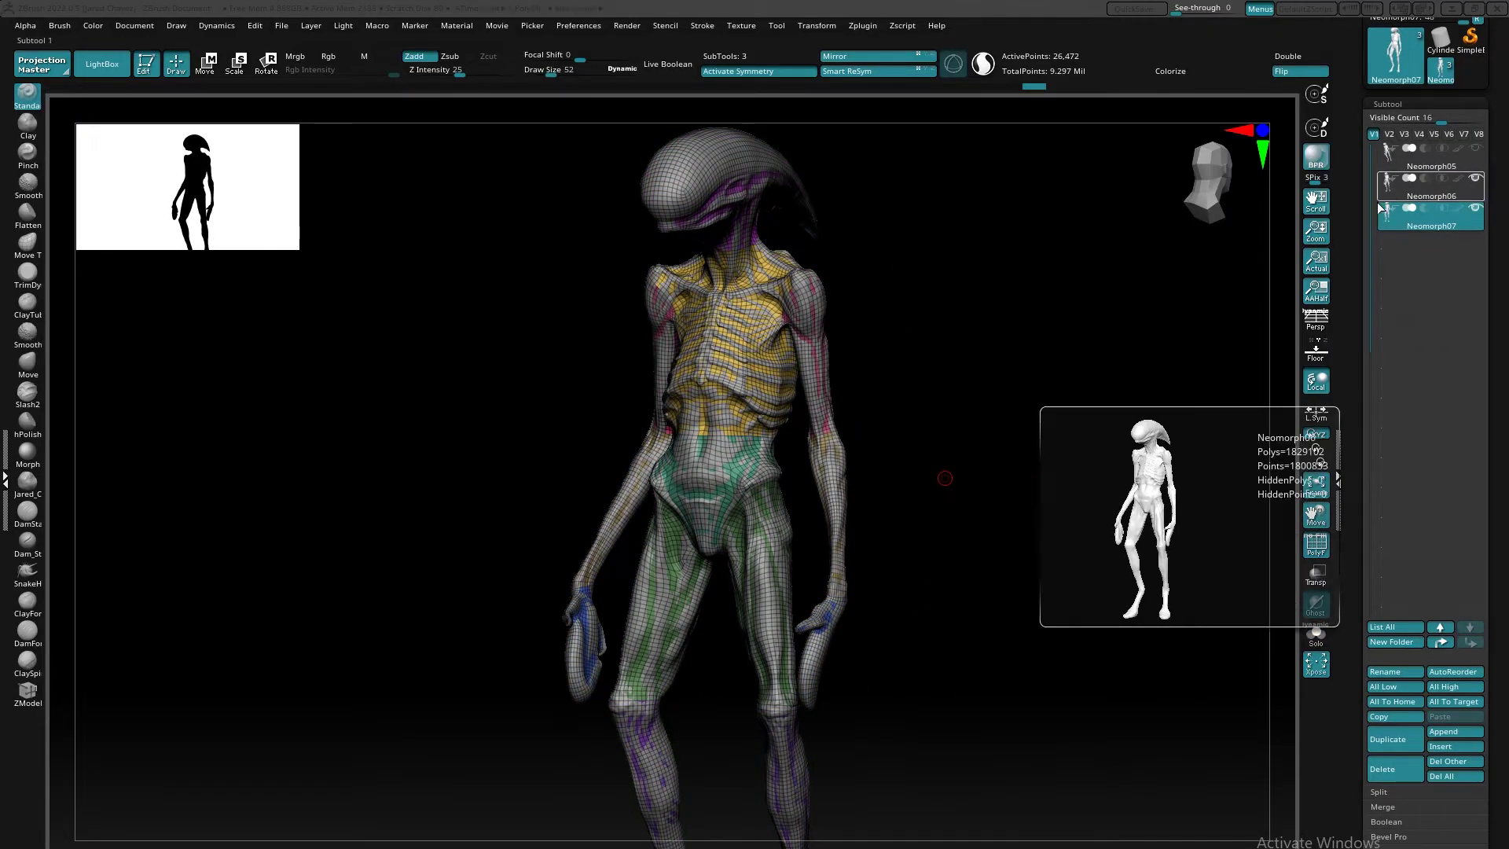
{"action": "scroll", "coordinate": [1421, 614], "scroll_direction": "down", "scroll_amount": 3}
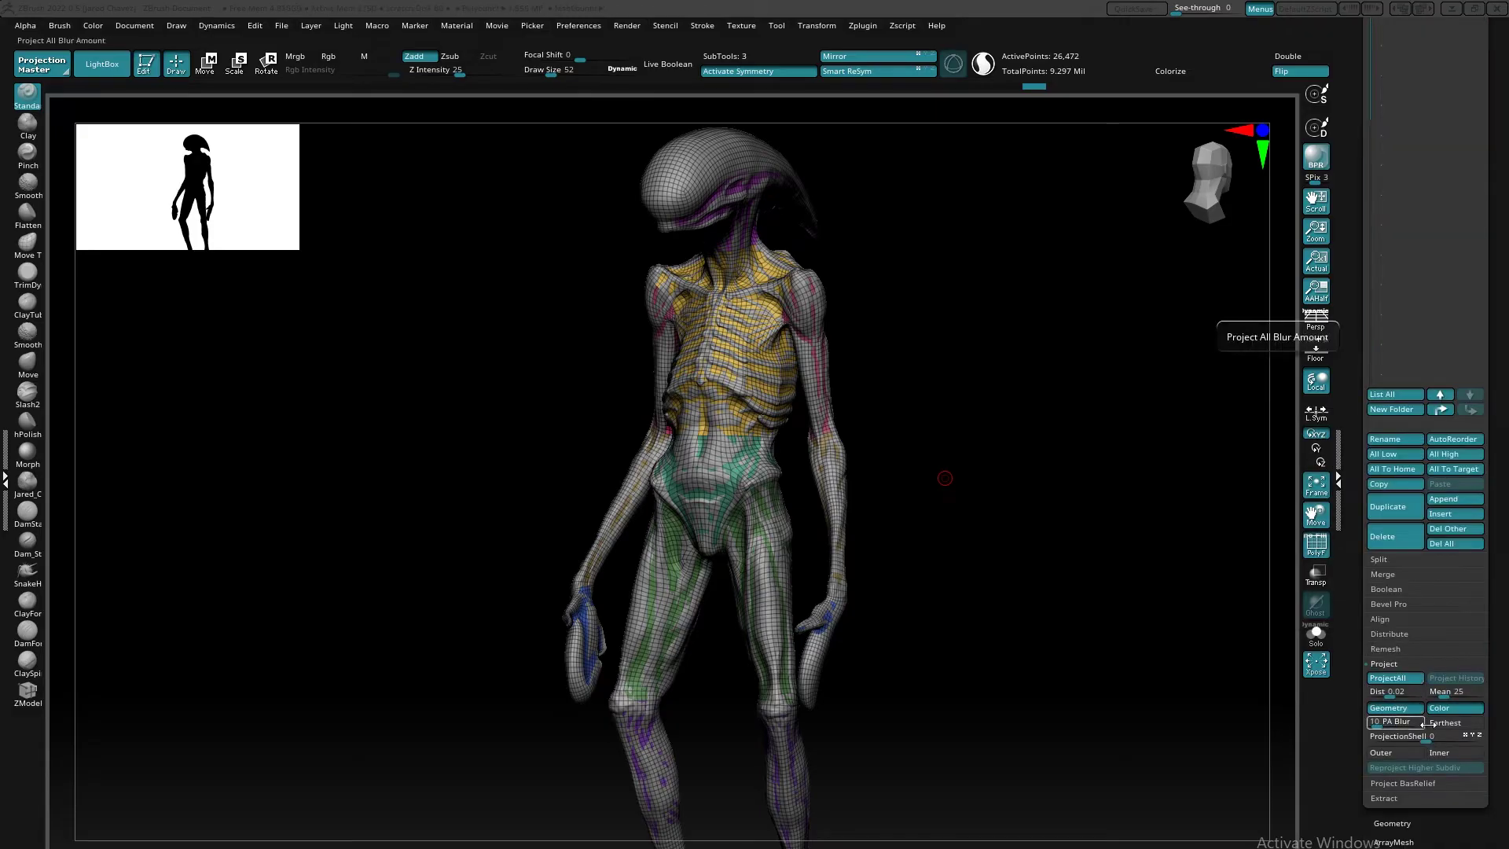
{"action": "left_click_drag", "start_coordinate": [1373, 721], "coordinate": [1361, 728]}
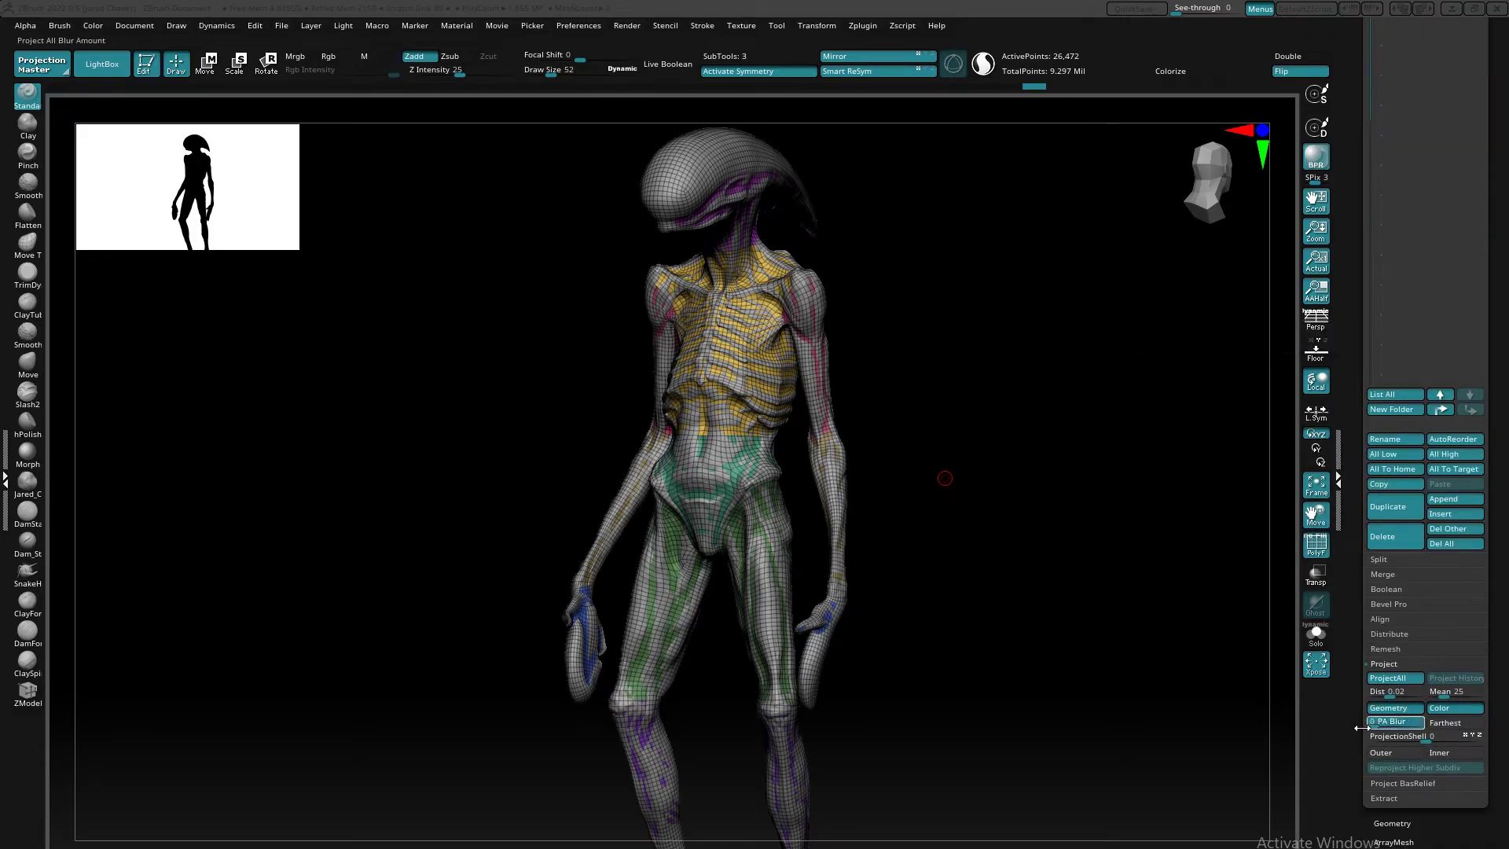
{"action": "left_click", "coordinate": [1395, 679]}
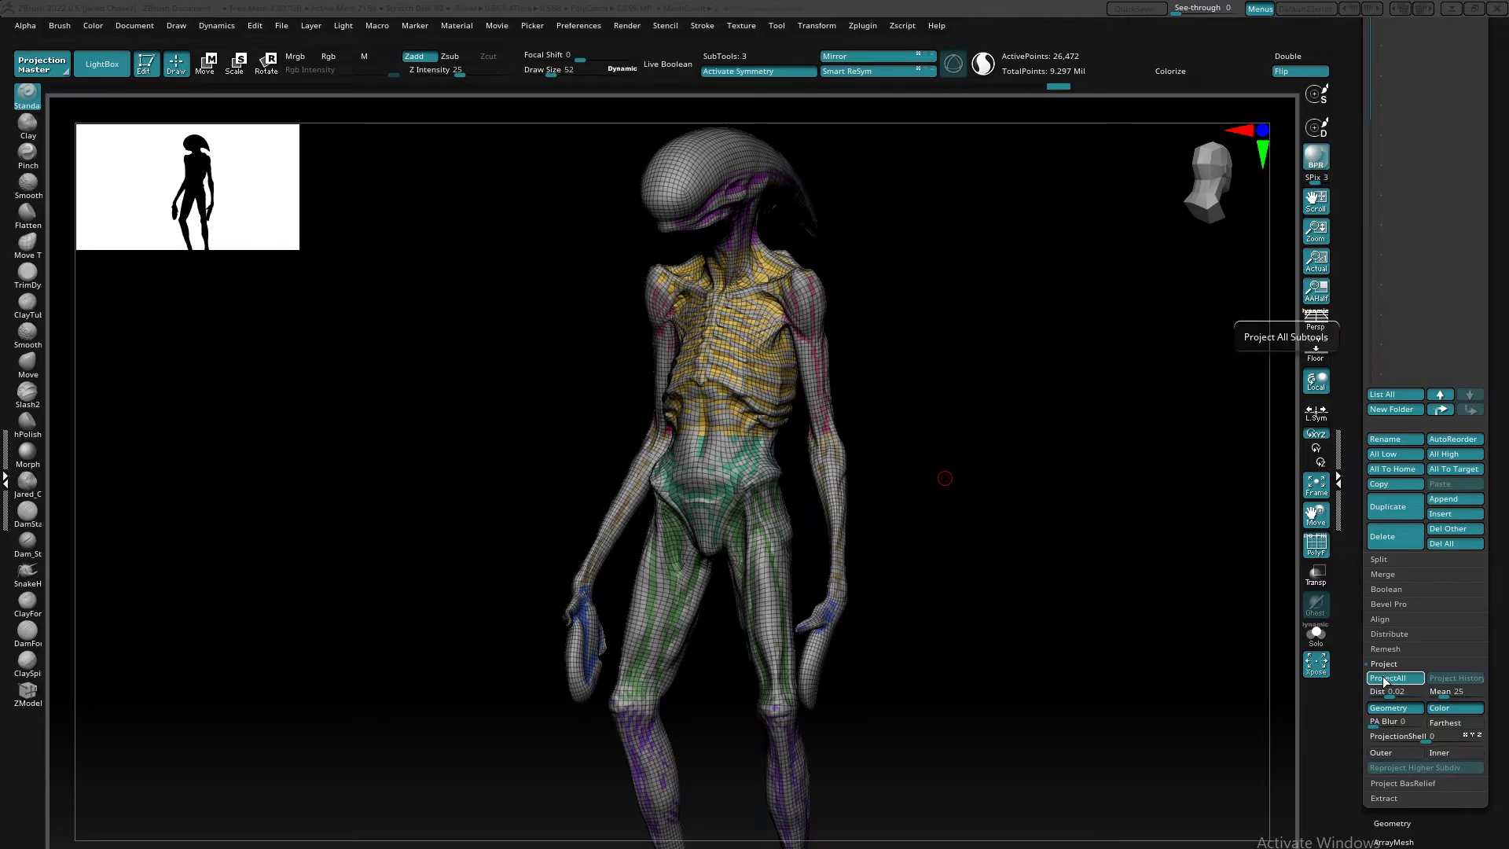
- Isolate the projected figure and examine its rib, chest and shoulder detail up close
{"action": "left_click_drag", "start_coordinate": [963, 674], "coordinate": [961, 602]}
{"action": "left_click", "coordinate": [1316, 637]}
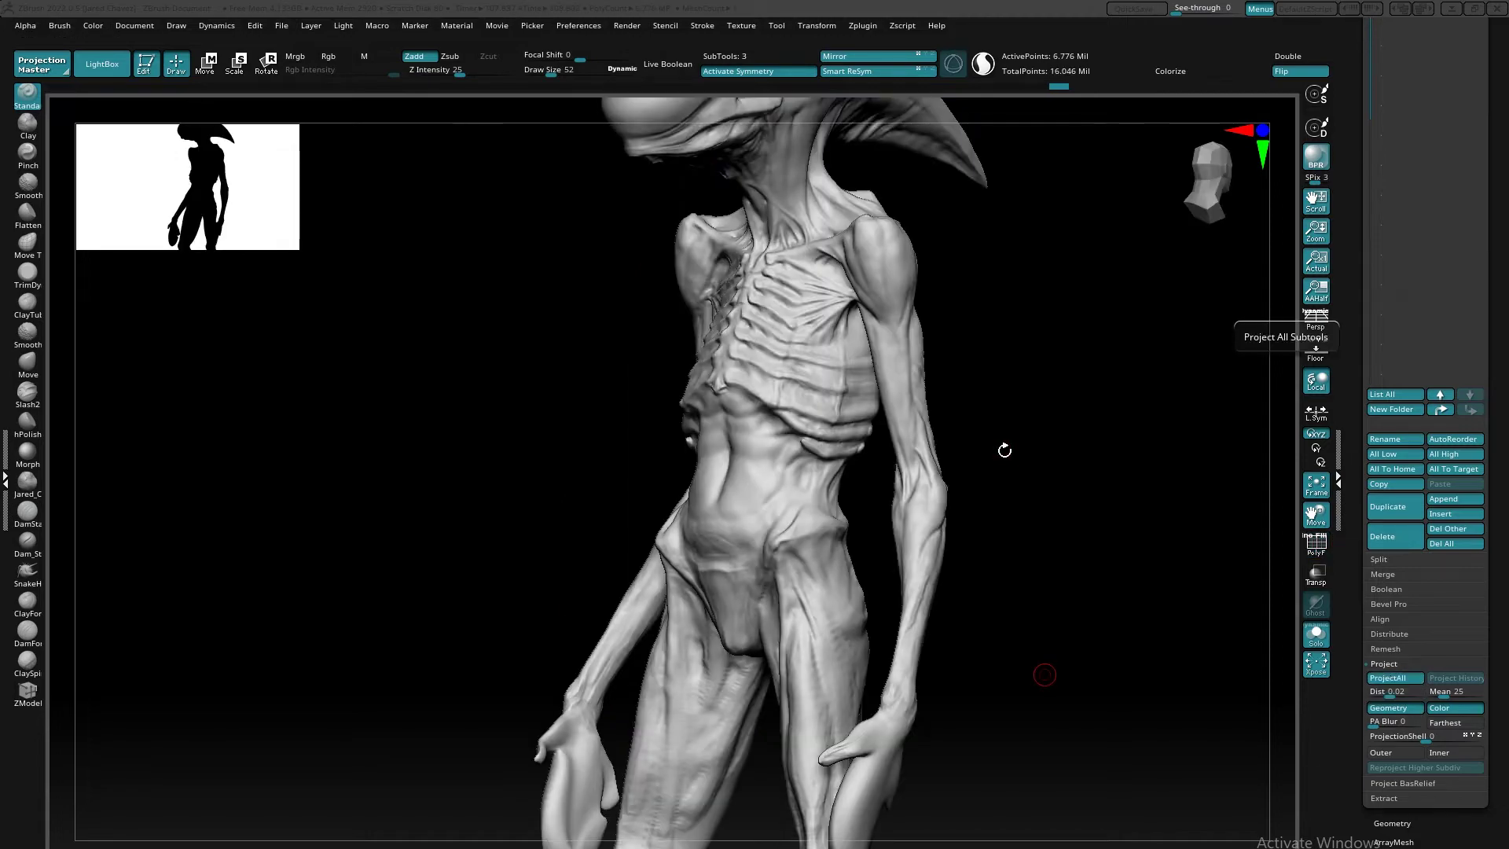
{"action": "mouse_move", "coordinate": [1008, 450]}
{"action": "left_mouse_down"}
{"action": "mouse_move", "coordinate": [1061, 458]}
{"action": "mouse_move", "coordinate": [997, 437]}
{"action": "left_mouse_up"}
{"action": "right_click_drag", "start_coordinate": [797, 354], "coordinate": [898, 485], "text": "ctrl"}
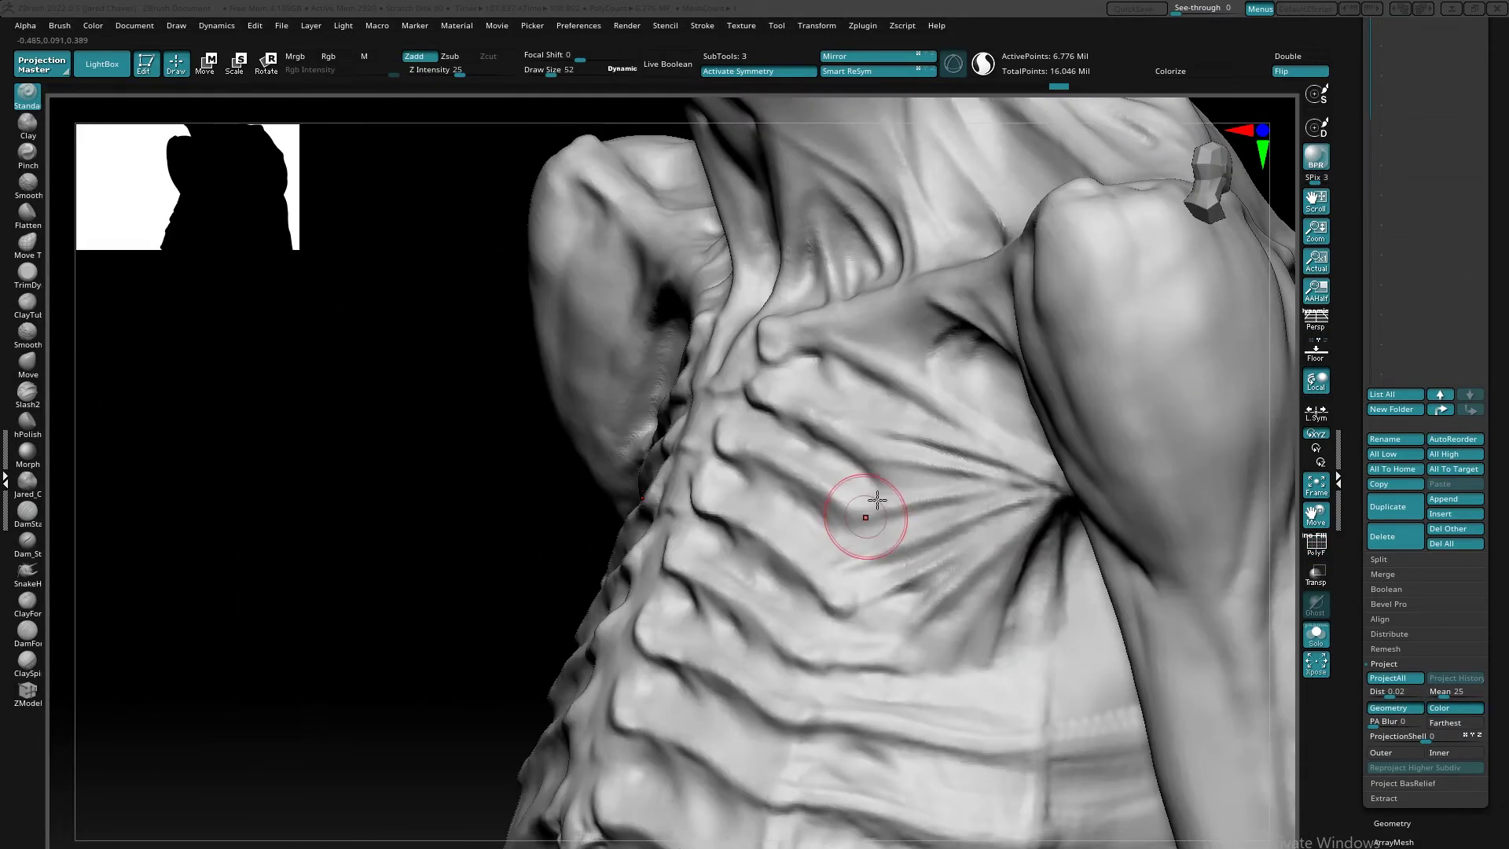
{"action": "key", "text": "shift"}
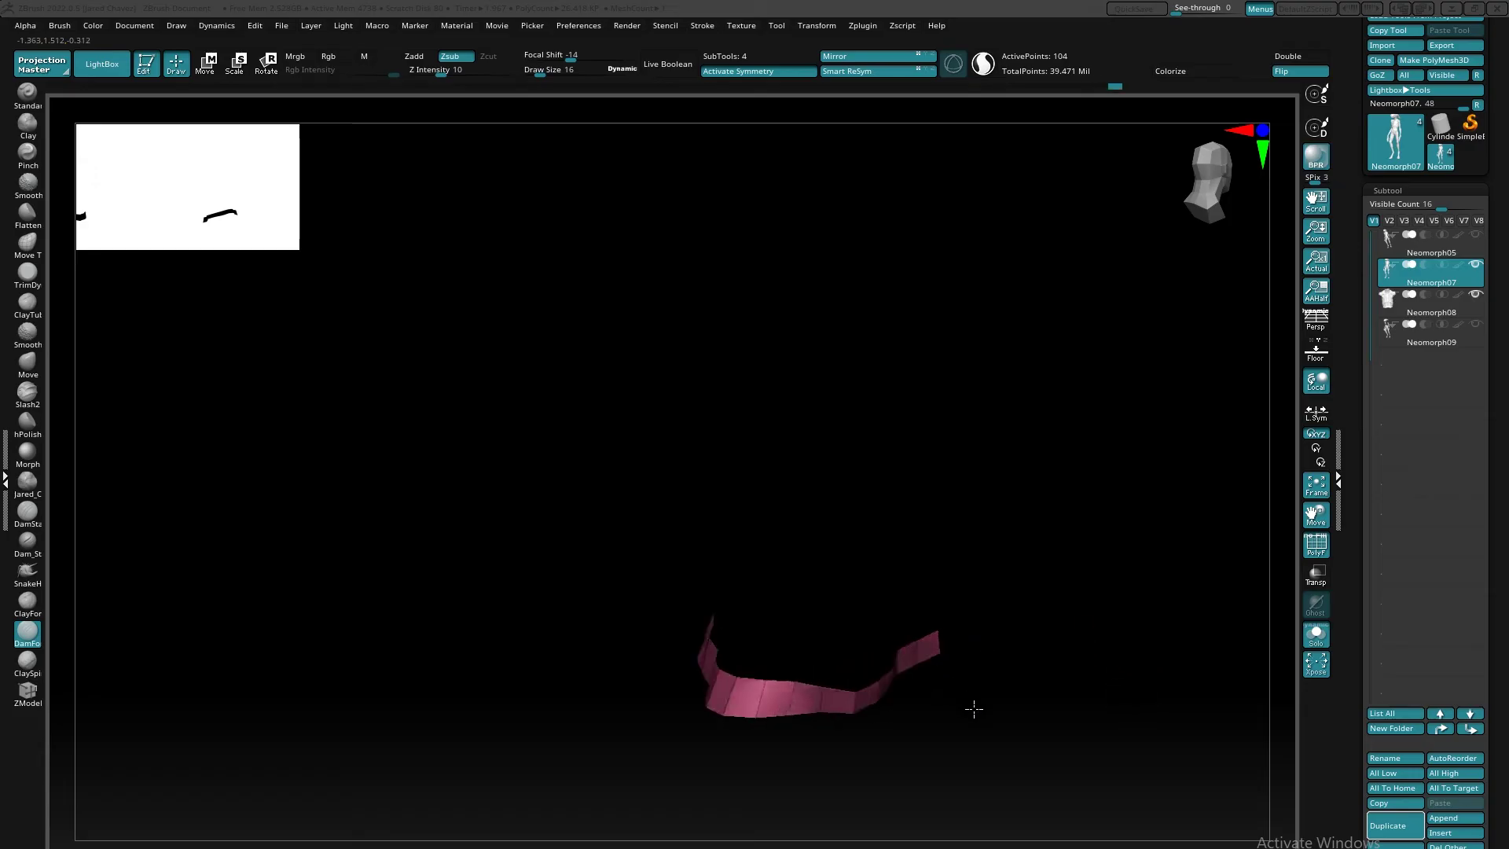
- Restore the full mesh and compare Neomorph08's low-polygon topology with the high-resolution chest and rib detail
{"action": "left_click_drag", "start_coordinate": [974, 709], "coordinate": [1034, 582]}
{"action": "left_click", "coordinate": [1088, 653], "text": "ctrl+shift"}
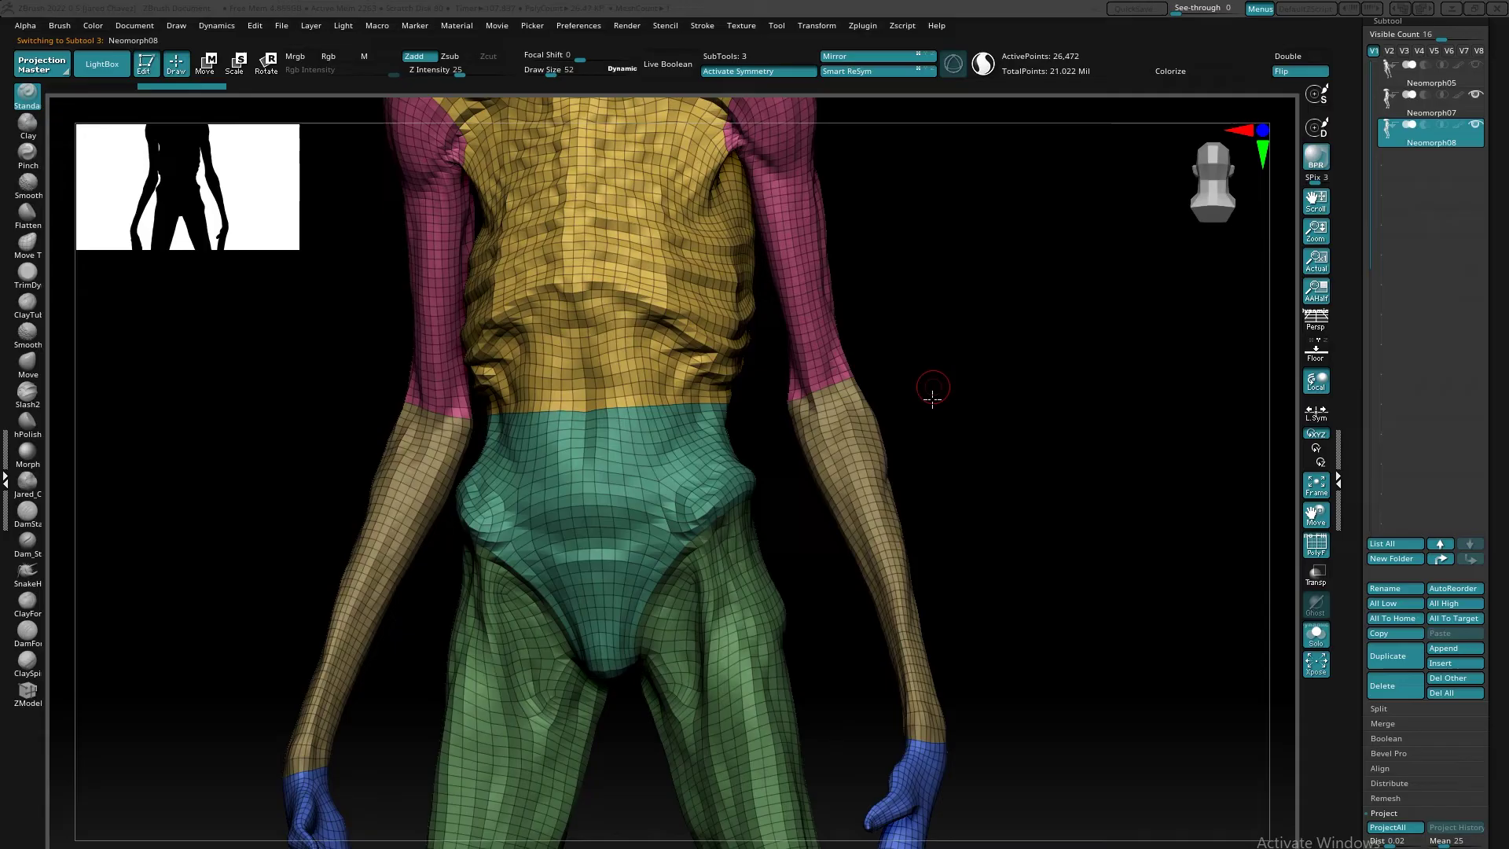
{"action": "mouse_move", "coordinate": [933, 388]}
{"action": "left_mouse_down", "text": "alt"}
{"action": "mouse_move", "coordinate": [928, 534]}
{"action": "mouse_move", "coordinate": [913, 408]}
{"action": "left_mouse_up", "text": "alt"}
{"action": "left_click_drag", "start_coordinate": [872, 623], "coordinate": [769, 632], "text": "alt"}
{"action": "right_click_drag", "start_coordinate": [769, 632], "coordinate": [778, 526]}
{"action": "right_click_drag", "start_coordinate": [743, 326], "coordinate": [739, 661], "text": "alt"}
{"action": "left_click_drag", "start_coordinate": [739, 661], "coordinate": [742, 660]}
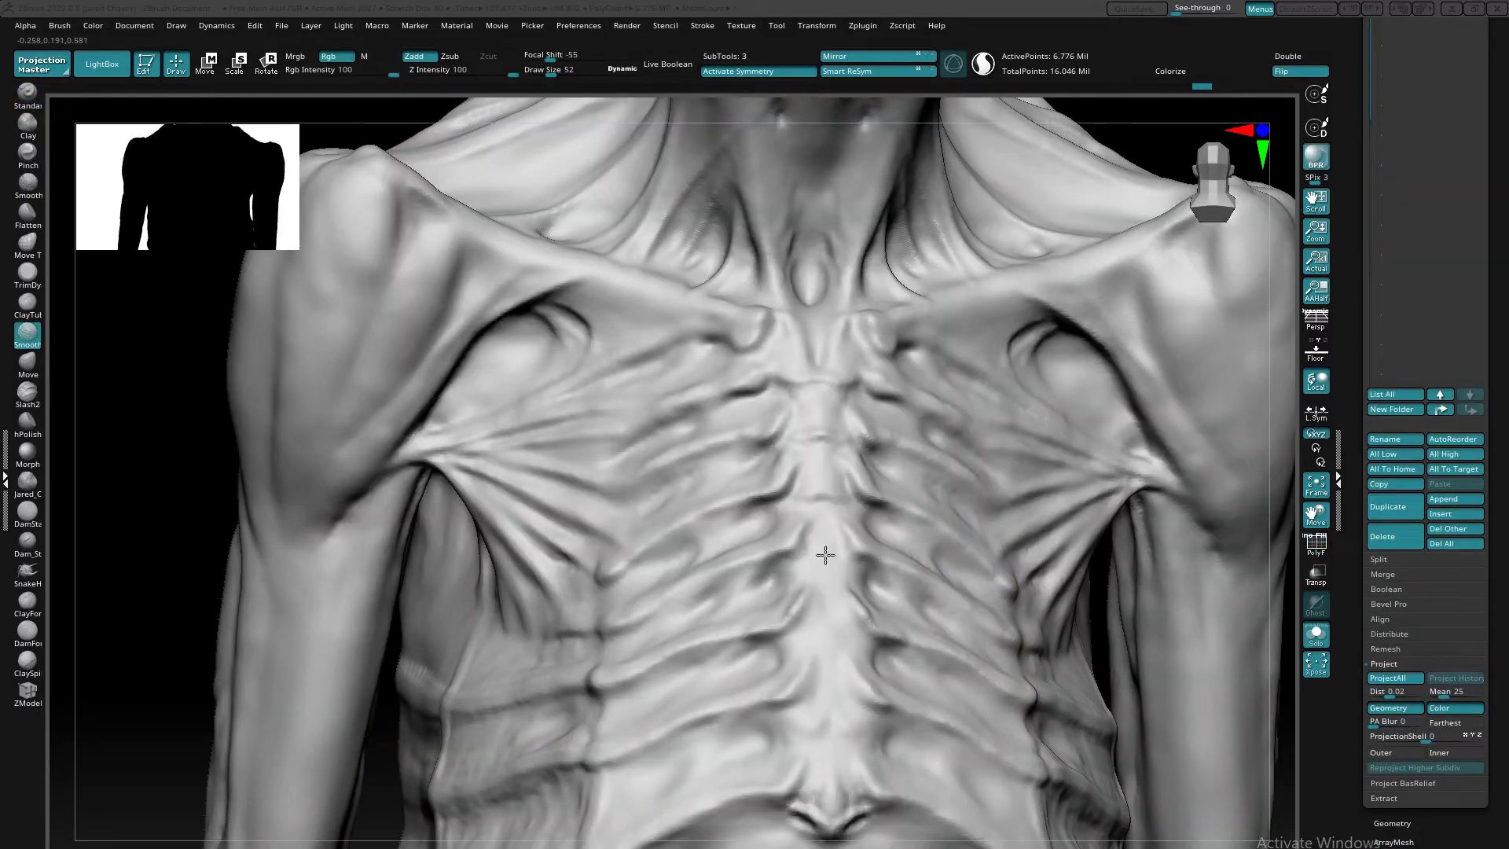
{"action": "mouse_move", "coordinate": [793, 439]}
{"action": "right_mouse_down", "text": "ctrl"}
{"action": "mouse_move", "coordinate": [1000, 486]}
{"action": "mouse_move", "coordinate": [946, 616]}
{"action": "right_mouse_up", "text": "ctrl"}
{"action": "mouse_move", "coordinate": [1014, 677]}
{"action": "right_mouse_down", "text": "alt"}
{"action": "mouse_move", "coordinate": [955, 438]}
{"action": "mouse_move", "coordinate": [954, 512]}
{"action": "right_mouse_up", "text": "alt"}
{"action": "left_click_drag", "start_coordinate": [953, 511], "coordinate": [1000, 499]}
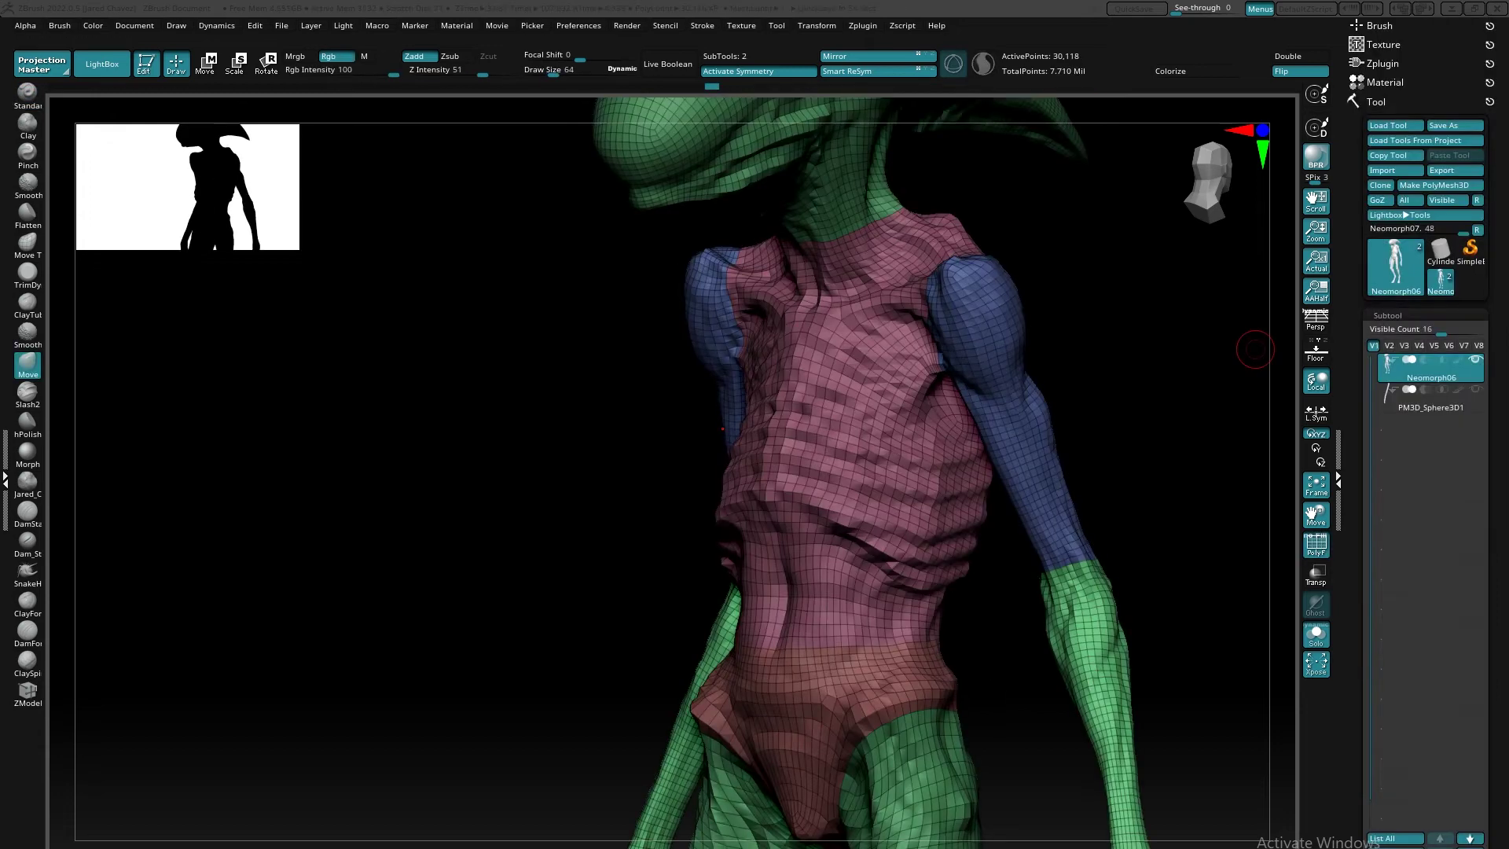
- Isolate the torso polygroup of Neomorph06 together with a border strip of the adjoining upper arms
{"action": "right_click_drag", "start_coordinate": [1078, 408], "coordinate": [1104, 409]}
{"action": "right_click_drag", "start_coordinate": [960, 482], "coordinate": [959, 377], "text": "alt"}
{"action": "right_click_drag", "start_coordinate": [959, 449], "coordinate": [916, 448]}
{"action": "left_click_drag", "start_coordinate": [917, 448], "coordinate": [991, 511]}
{"action": "left_click", "coordinate": [845, 468], "text": "ctrl+shift"}
{"action": "right_click_drag", "start_coordinate": [796, 572], "coordinate": [833, 598], "text": "alt"}
{"action": "left_click_drag", "start_coordinate": [819, 464], "coordinate": [859, 505], "text": "alt"}
{"action": "left_click", "coordinate": [862, 532], "text": "ctrl+shift"}
{"action": "right_click_drag", "start_coordinate": [970, 613], "coordinate": [1057, 641], "text": "ctrl"}
{"action": "left_click_drag", "start_coordinate": [1057, 642], "coordinate": [1050, 493], "text": "alt"}
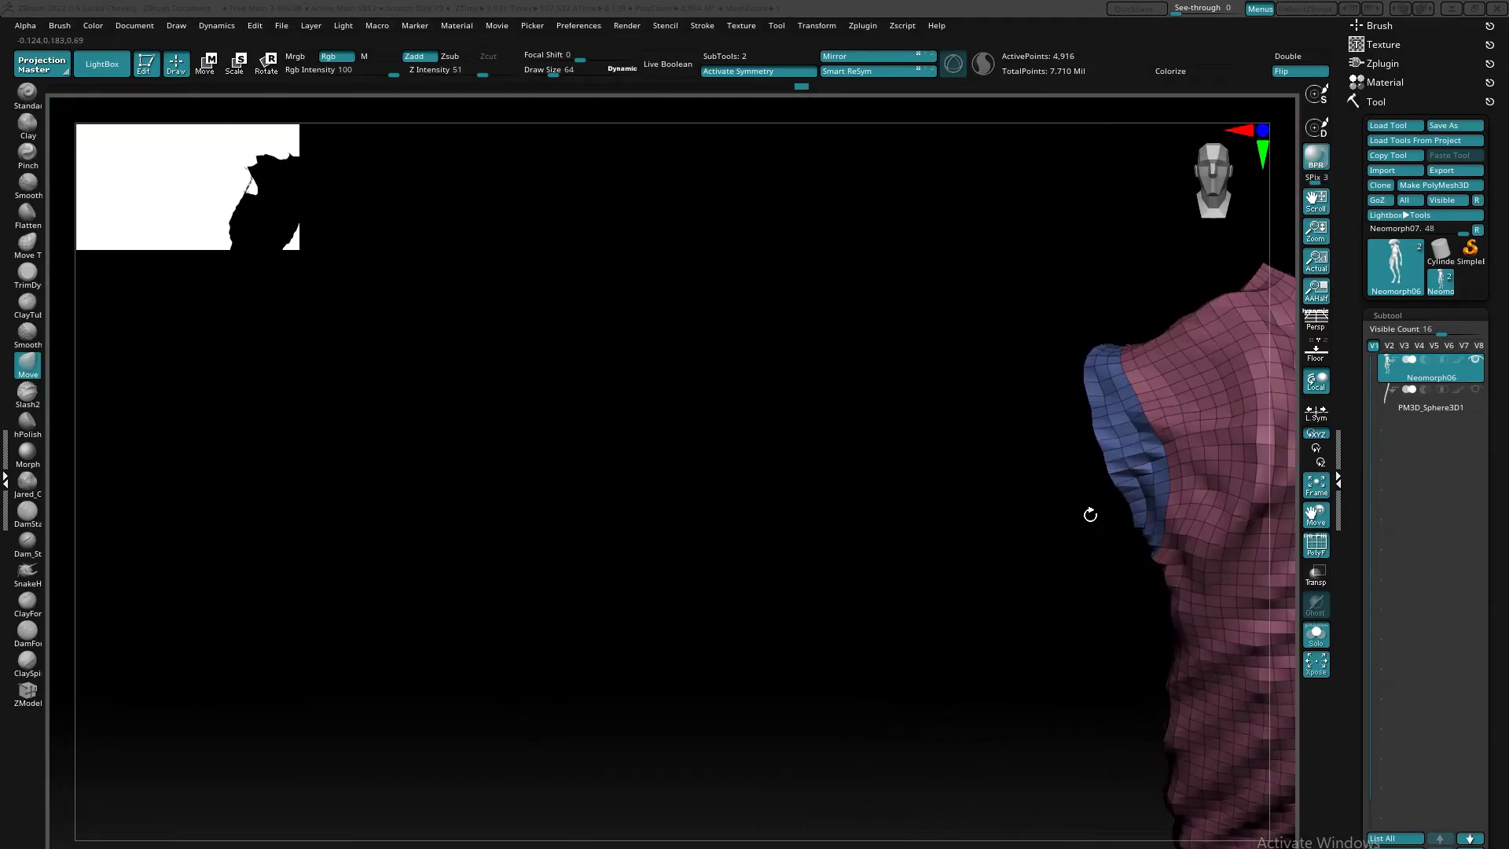
- Invert the visibility to check the remaining body parts, and show only the torso with its neck, arm and waist borders
{"action": "mouse_move", "coordinate": [1088, 511]}
{"action": "left_mouse_down", "text": "alt"}
{"action": "mouse_move", "coordinate": [981, 491]}
{"action": "mouse_move", "coordinate": [1031, 617]}
{"action": "mouse_move", "coordinate": [1145, 582]}
{"action": "mouse_move", "coordinate": [1186, 488]}
{"action": "left_mouse_up", "text": "alt"}
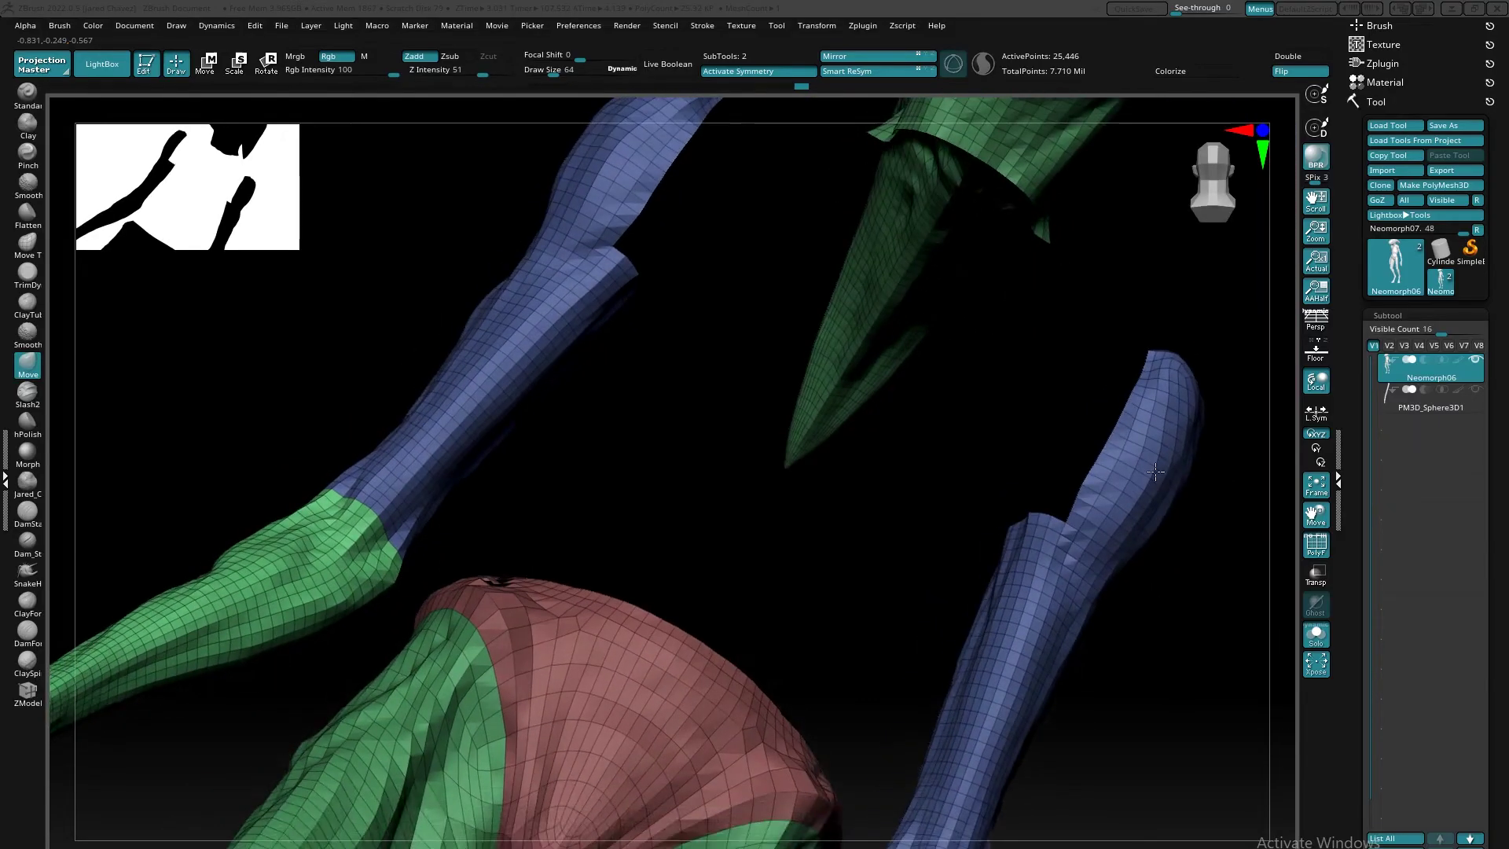
{"action": "left_click_drag", "start_coordinate": [1155, 472], "coordinate": [926, 464], "text": "alt"}
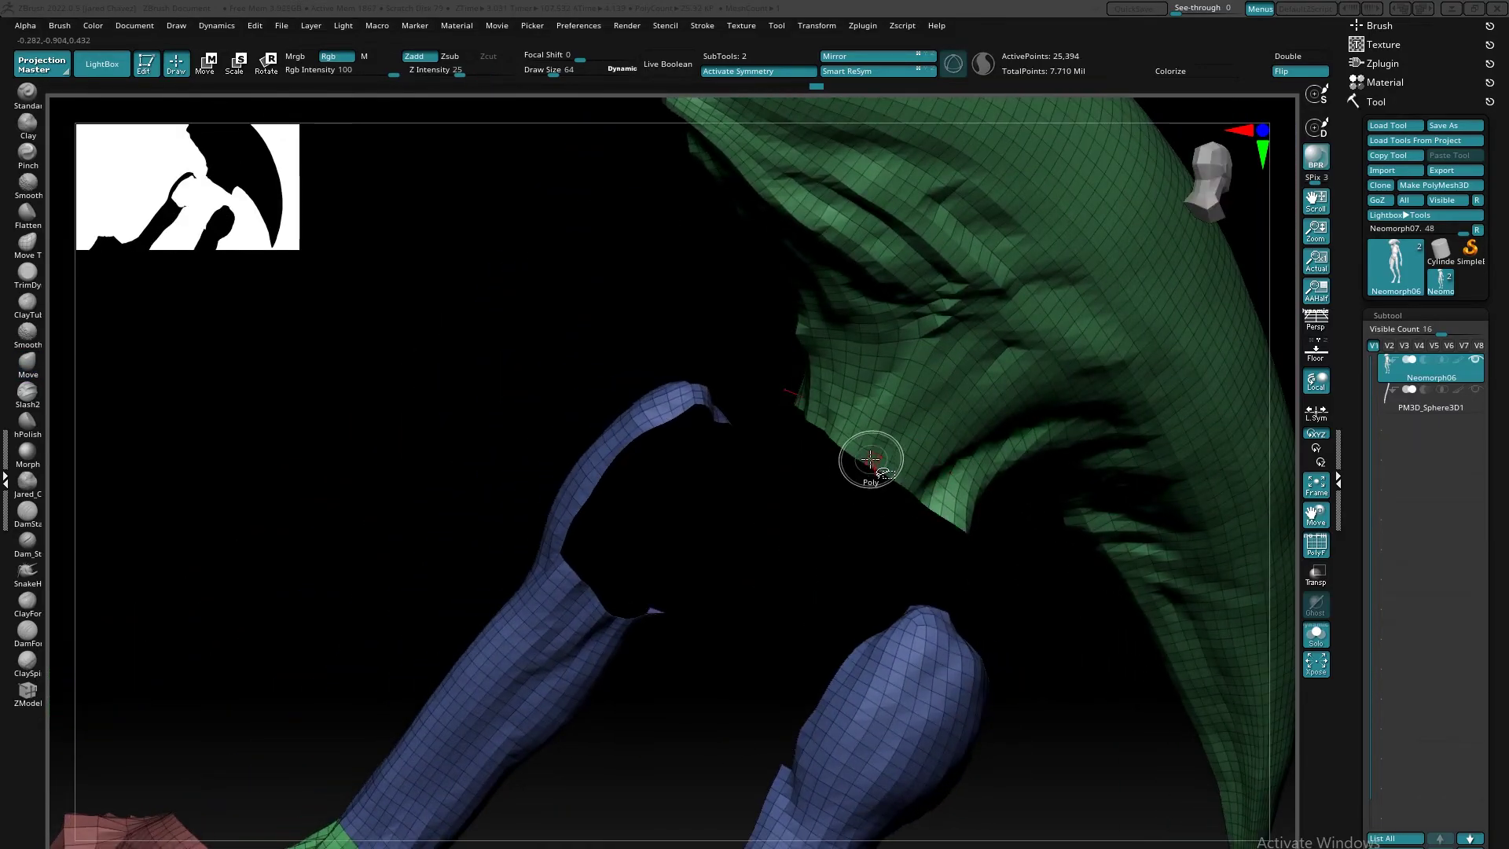
{"action": "left_click_drag", "start_coordinate": [974, 557], "coordinate": [1088, 701]}
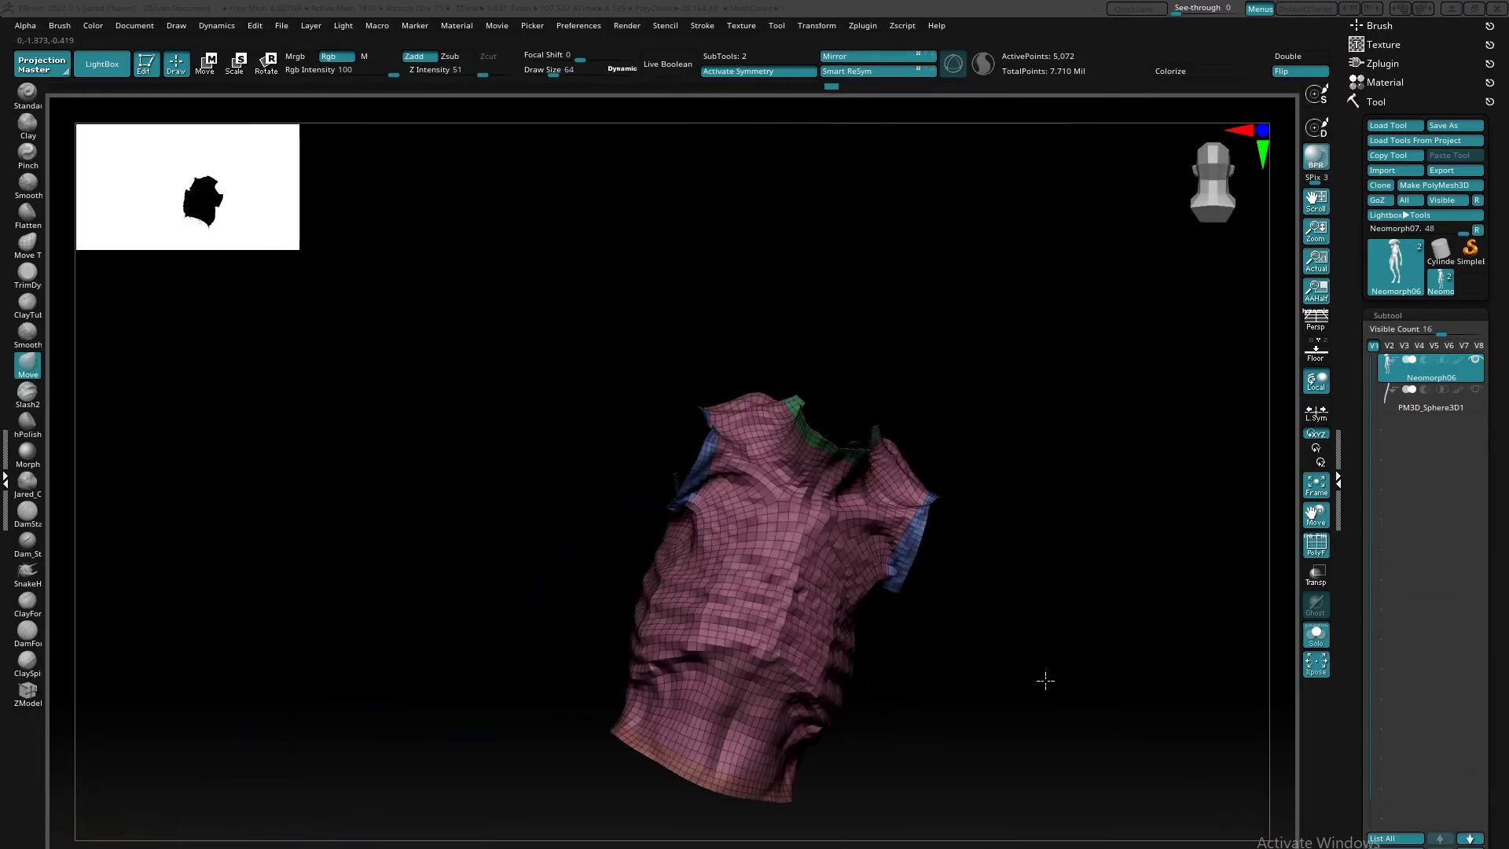
{"action": "left_click_drag", "start_coordinate": [1045, 683], "coordinate": [1116, 460]}
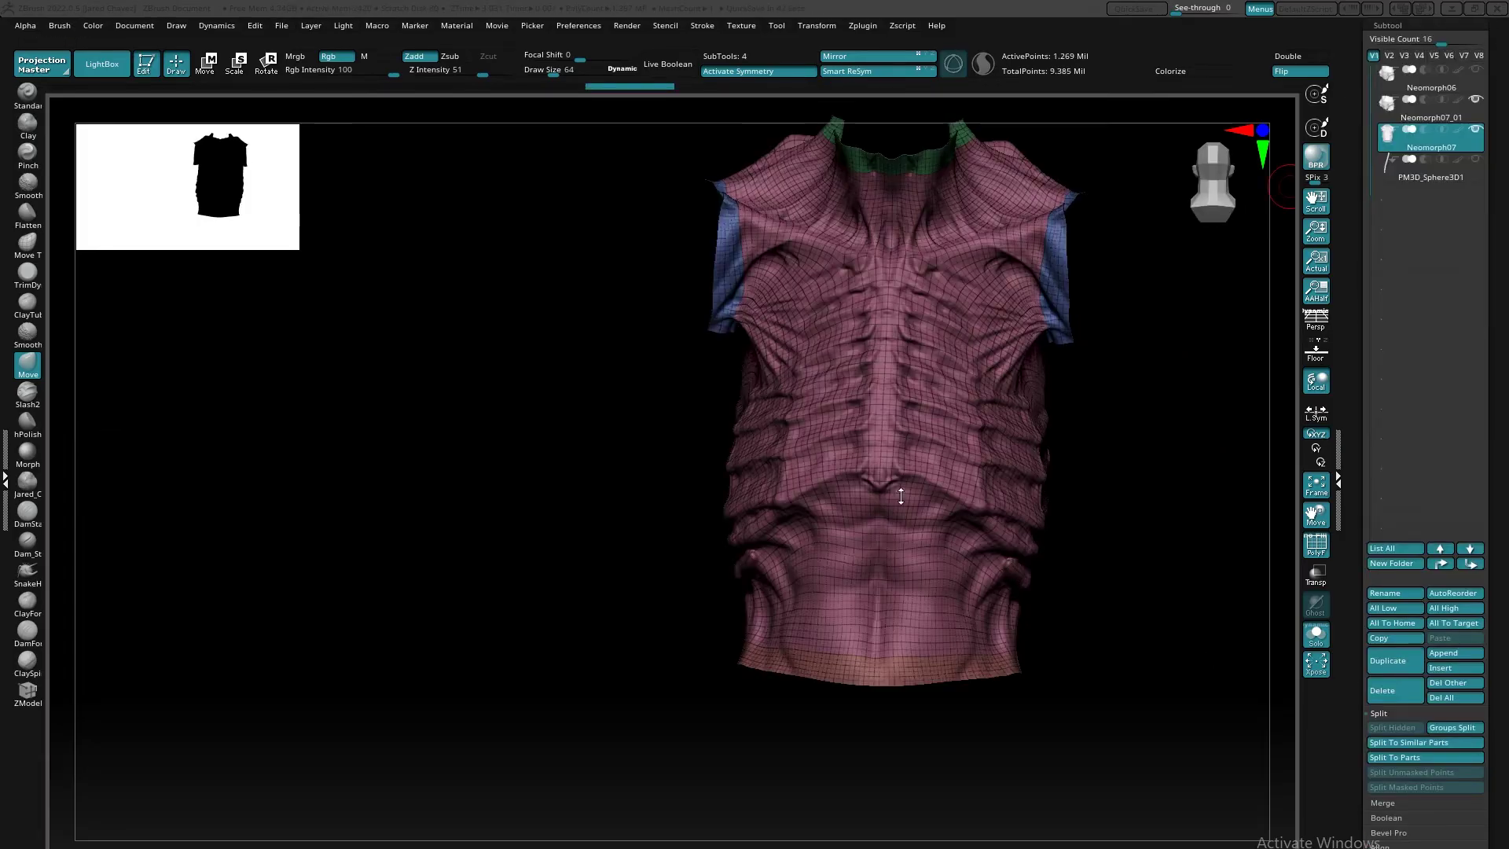
- Sculpt symmetrical raised clay strokes across the lower belly of the Neomorph07 torso piece
{"action": "mouse_move", "coordinate": [899, 495]}
{"action": "left_mouse_down"}
{"action": "mouse_move", "coordinate": [917, 528]}
{"action": "mouse_move", "coordinate": [786, 586]}
{"action": "left_mouse_up"}
{"action": "left_click", "coordinate": [27, 660]}
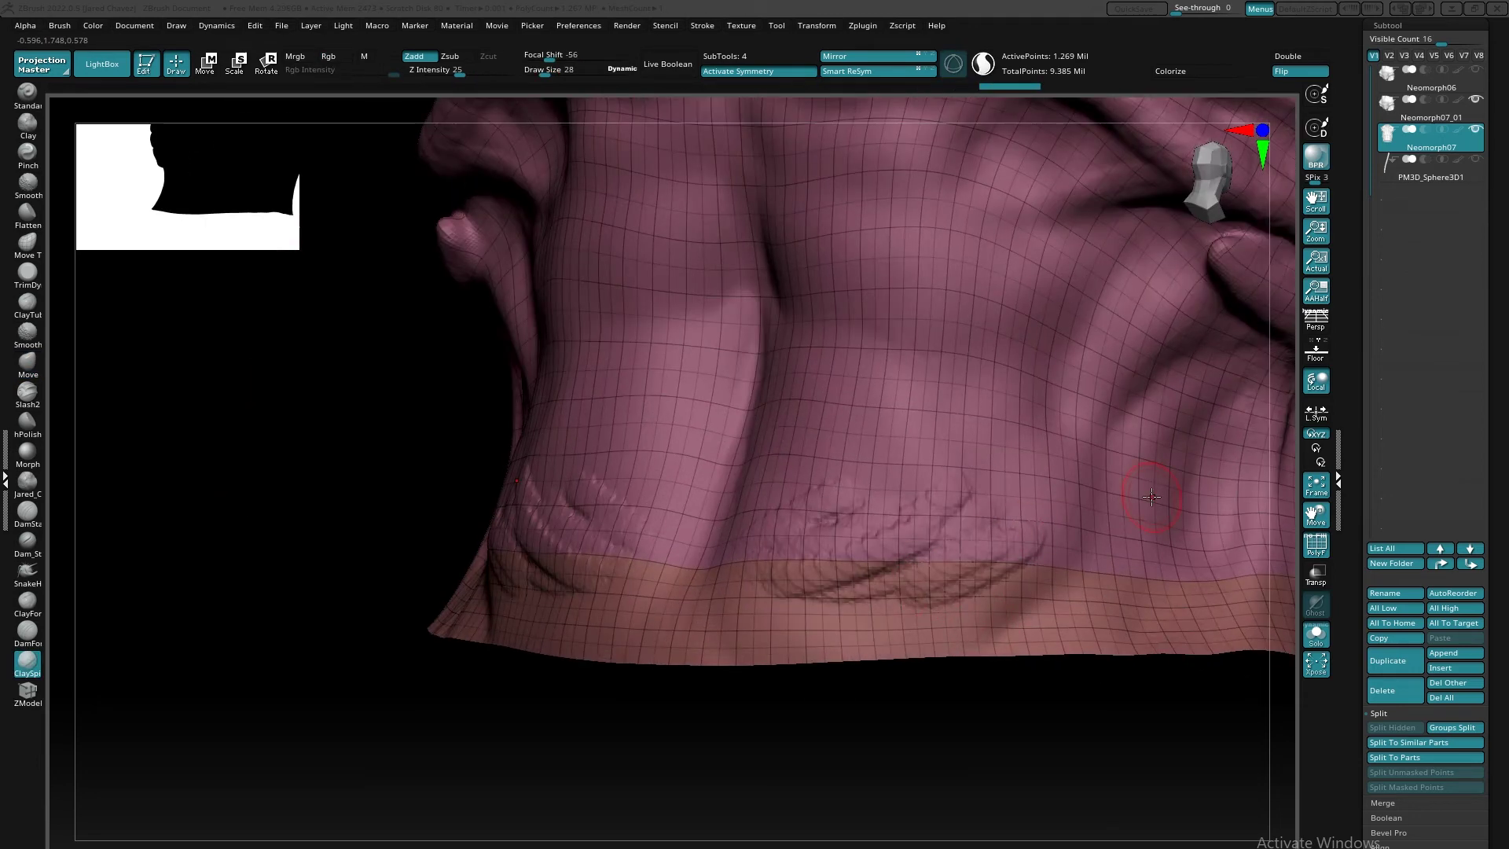
- Raise Neomorph07_01 by four subdivision levels and project the torso piece's belly strokes onto it
{"action": "left_click", "coordinate": [1431, 108]}
{"action": "right_click_drag", "start_coordinate": [1139, 440], "coordinate": [987, 619]}
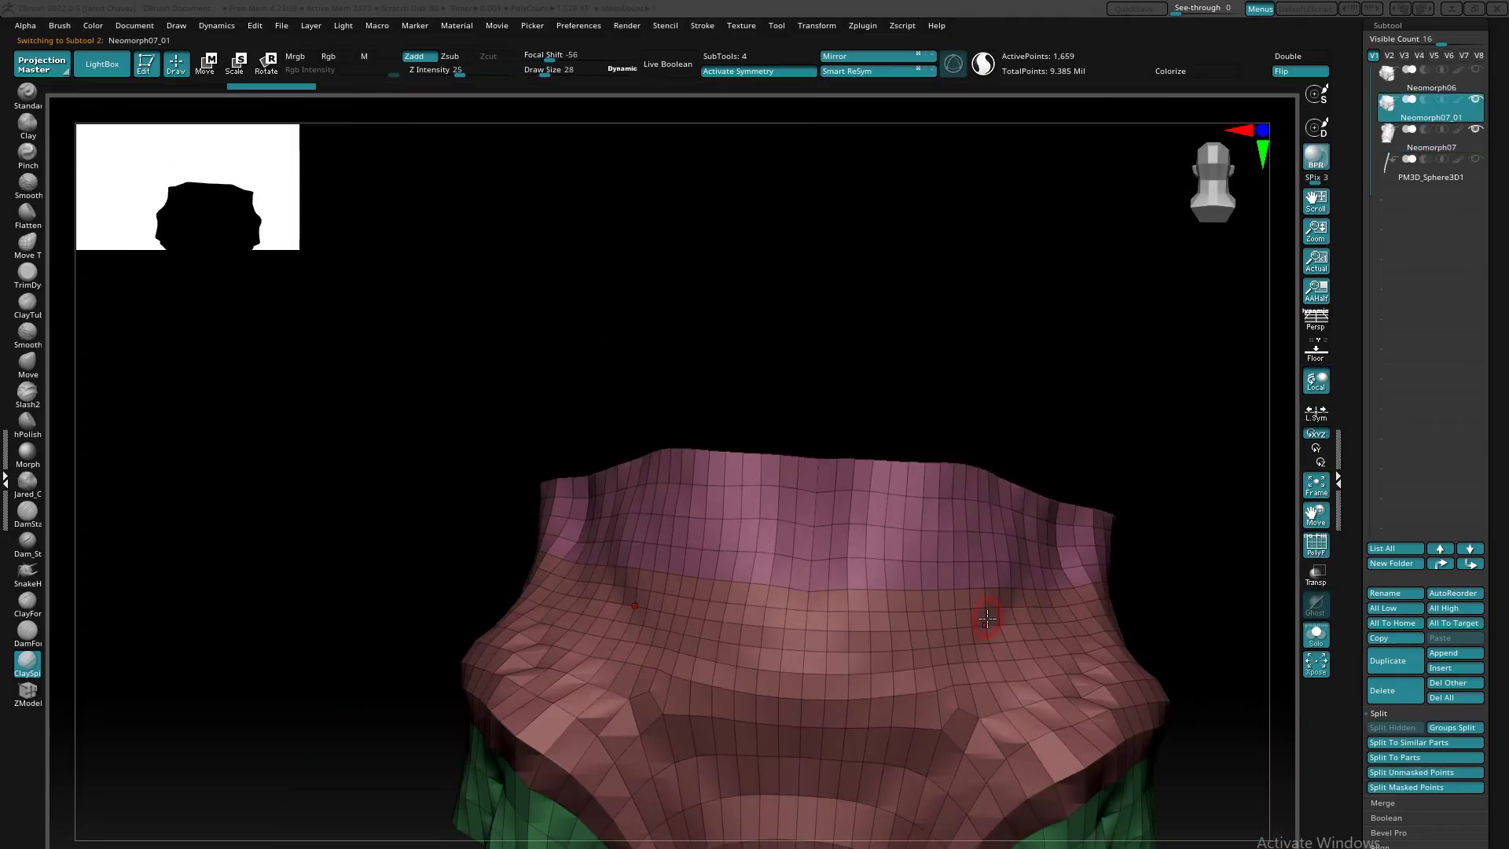
{"action": "key", "text": "d"}
{"action": "key", "text": "d"}
{"action": "key", "text": "d"}
{"action": "left_click_drag", "start_coordinate": [1127, 575], "coordinate": [1007, 470], "text": "alt"}
{"action": "key", "text": "d"}
{"action": "left_click_drag", "start_coordinate": [1486, 711], "coordinate": [1470, 528]}
{"action": "left_click", "coordinate": [1314, 633]}
{"action": "left_click_drag", "start_coordinate": [1179, 566], "coordinate": [1075, 578]}
{"action": "left_click", "coordinate": [1396, 709]}
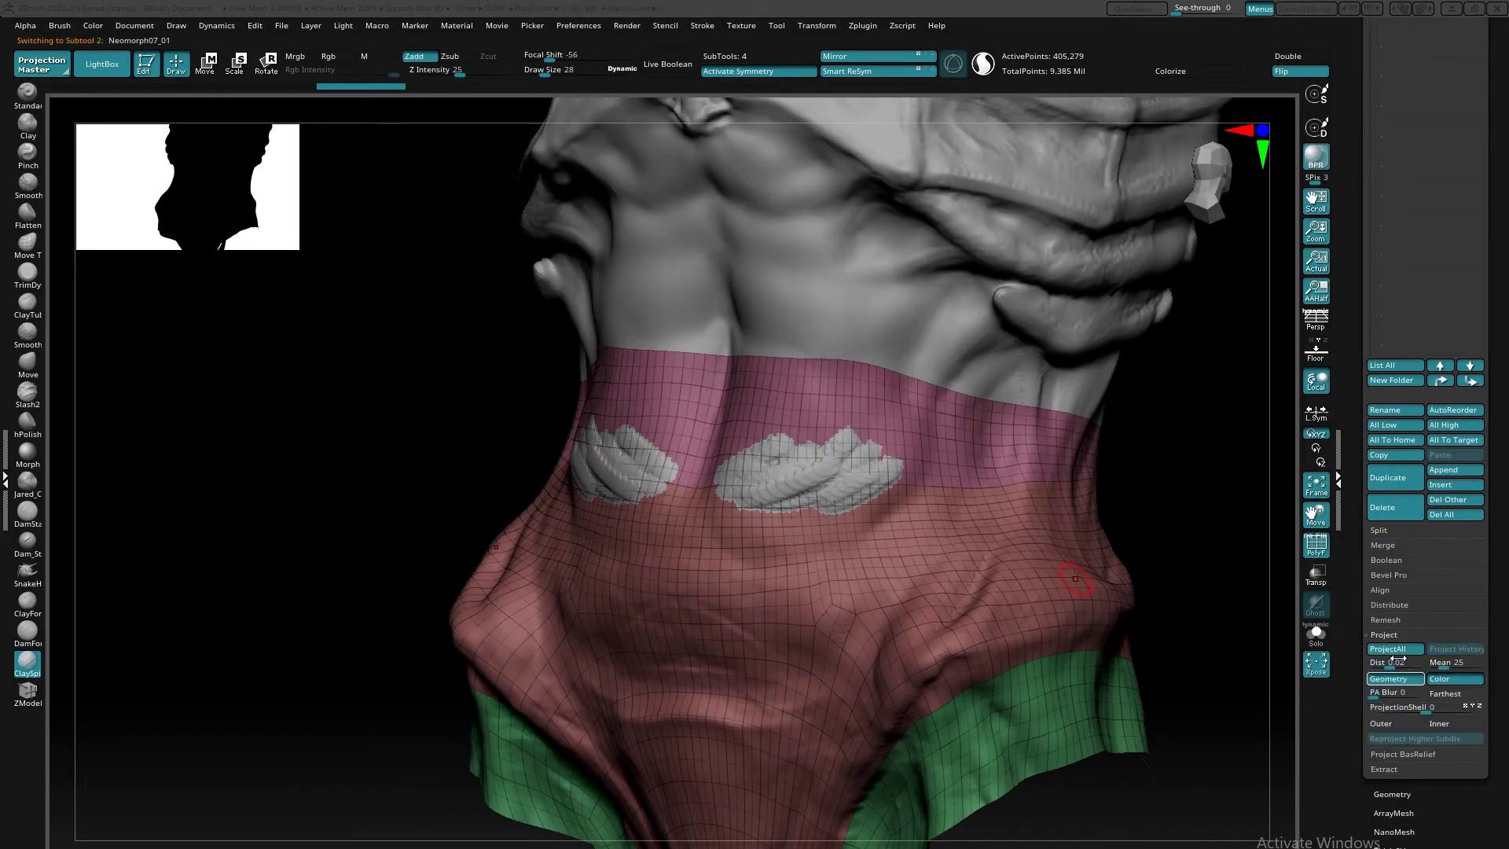
- Examine the projected strokes on the pelvis piece with the wireframe hidden, both isolated and alongside the torso piece
{"action": "left_click", "coordinate": [1316, 633]}
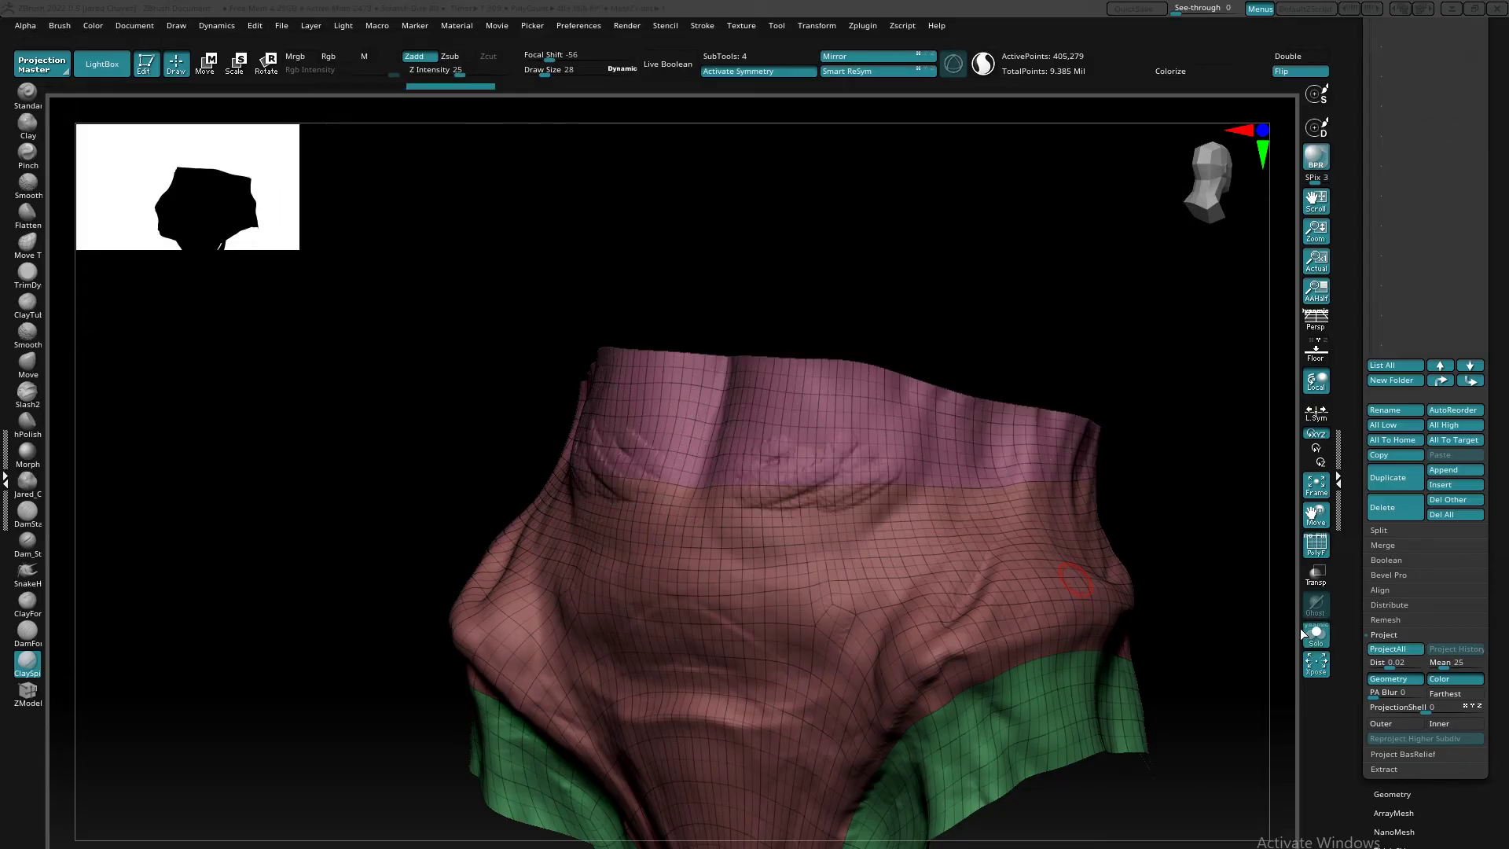
{"action": "left_click", "coordinate": [1315, 553]}
{"action": "right_click_drag", "start_coordinate": [856, 493], "coordinate": [951, 542], "text": "ctrl"}
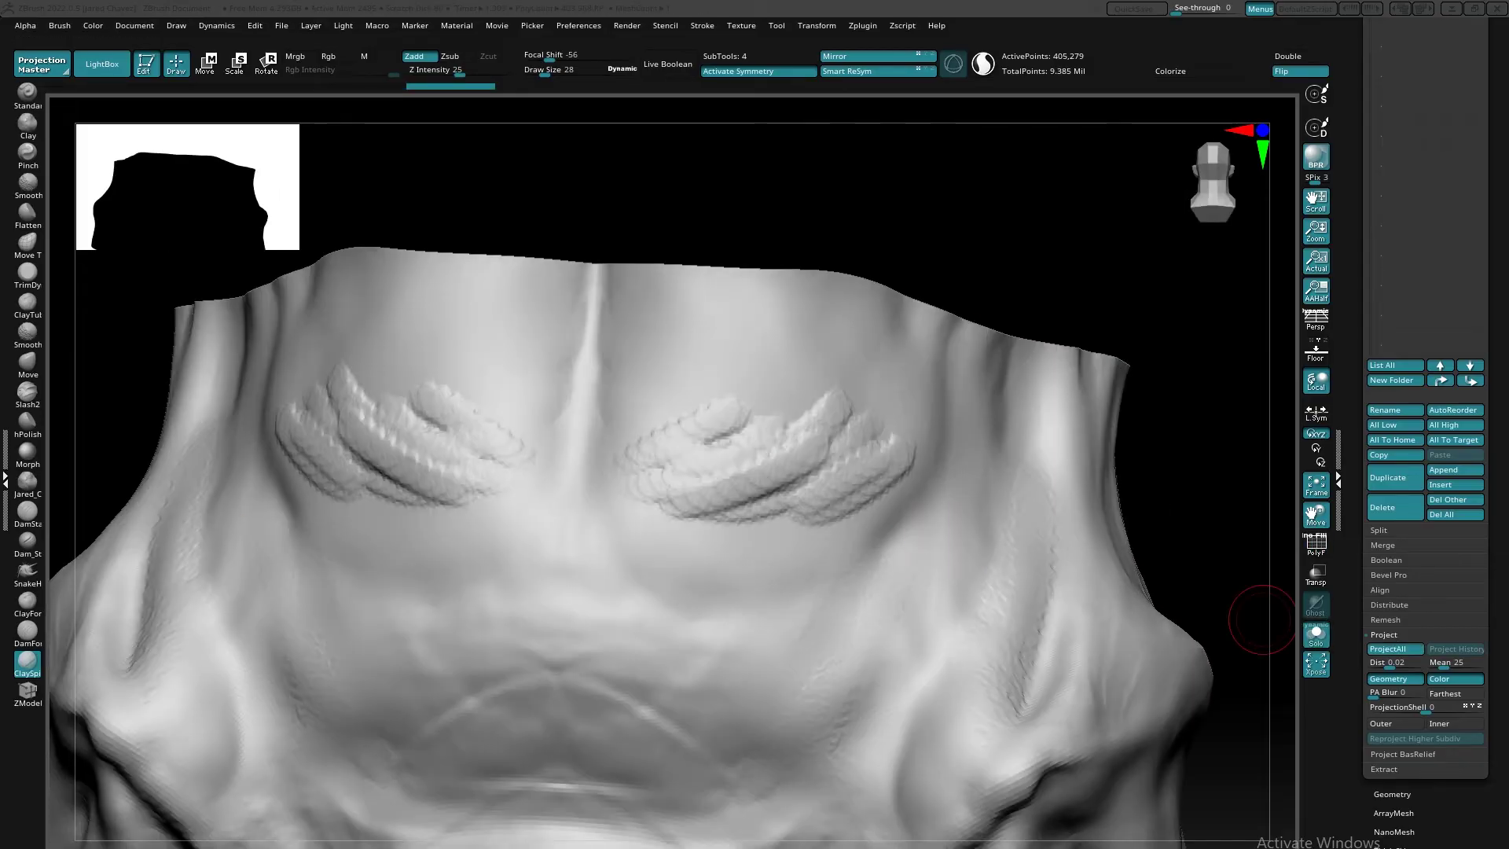
{"action": "right_click_drag", "start_coordinate": [1080, 440], "coordinate": [913, 528], "text": "ctrl"}
{"action": "left_click", "coordinate": [1315, 632]}
{"action": "right_click_drag", "start_coordinate": [1017, 503], "coordinate": [1016, 364], "text": "shift"}
{"action": "left_click", "coordinate": [1016, 364], "text": "alt"}
{"action": "left_click_drag", "start_coordinate": [1498, 118], "coordinate": [1488, 208]}
{"action": "left_click", "coordinate": [1460, 244]}
{"action": "mouse_move", "coordinate": [1002, 542]}
{"action": "right_mouse_down"}
{"action": "mouse_move", "coordinate": [992, 556]}
{"action": "mouse_move", "coordinate": [989, 540]}
{"action": "mouse_move", "coordinate": [1060, 505]}
{"action": "right_mouse_up"}
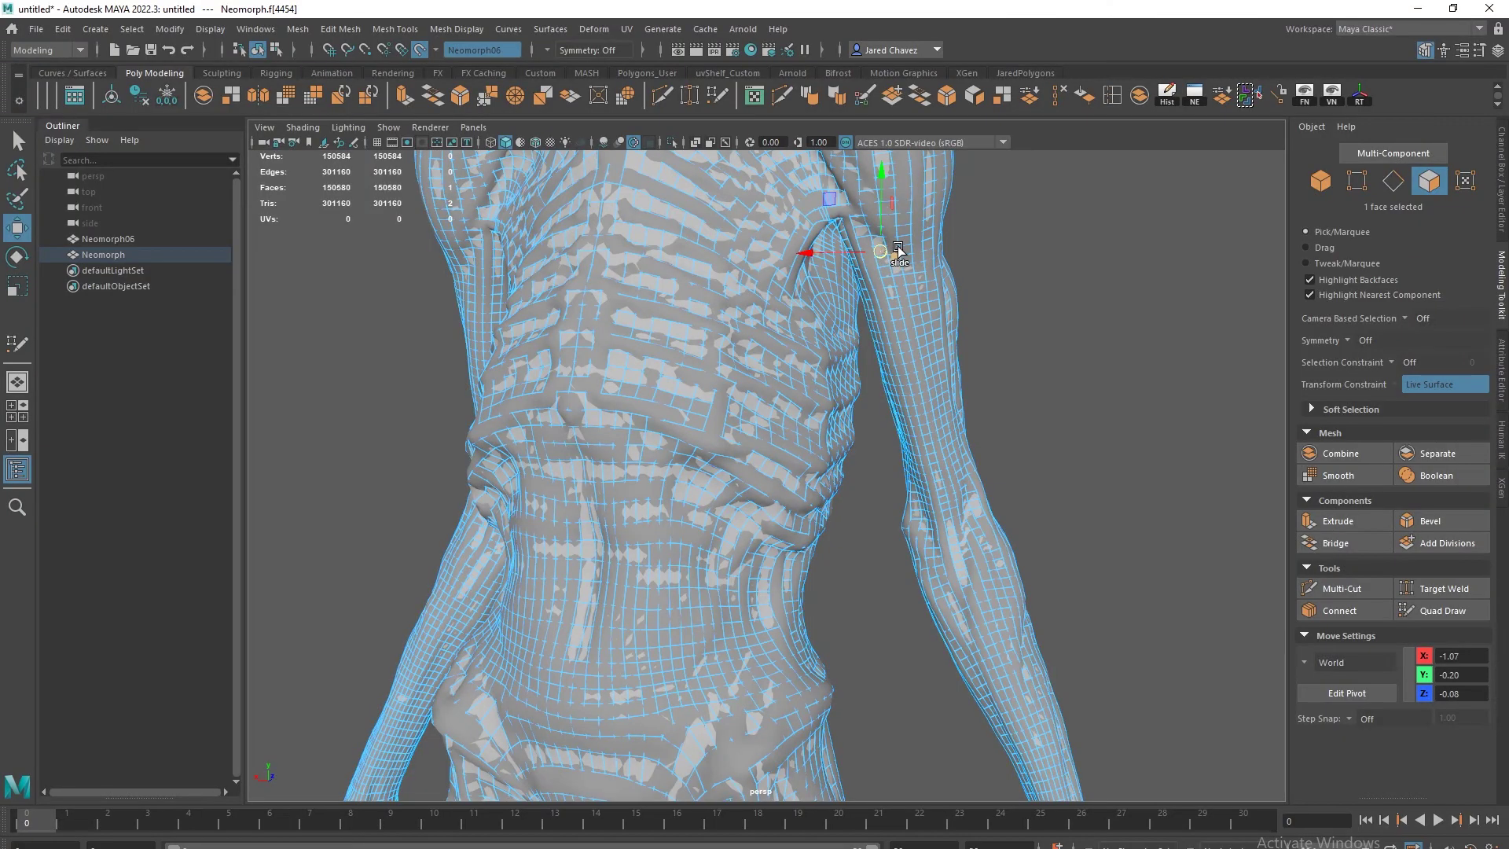
- In Maya, trim the Neomorph mesh to one arm section, deleting a face loop at the wrist and the hand below it
{"action": "key", "text": "q"}
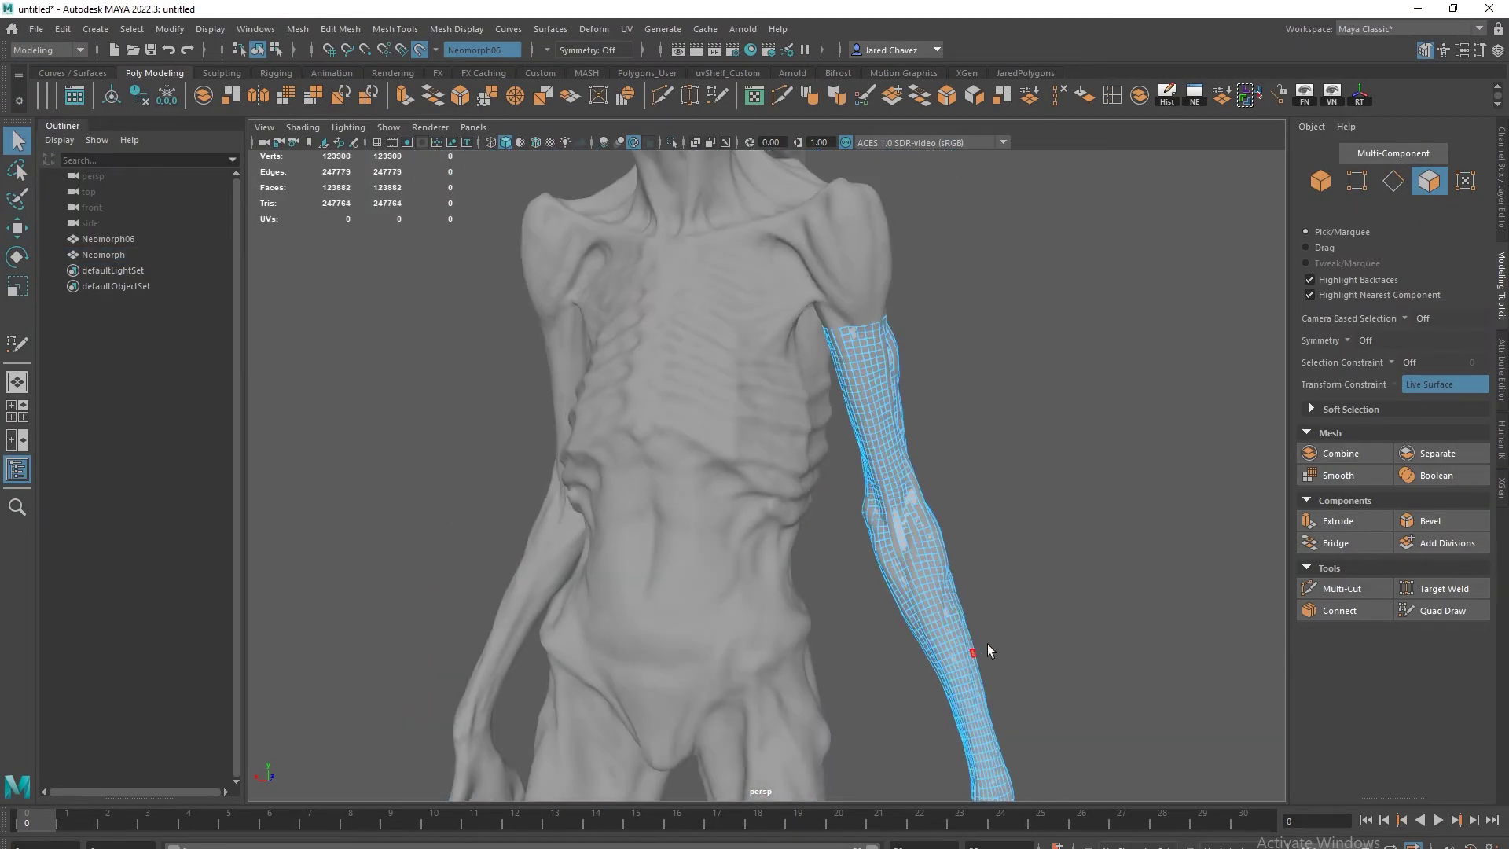
{"action": "middle_click_drag", "start_coordinate": [987, 644], "coordinate": [890, 337], "text": "alt"}
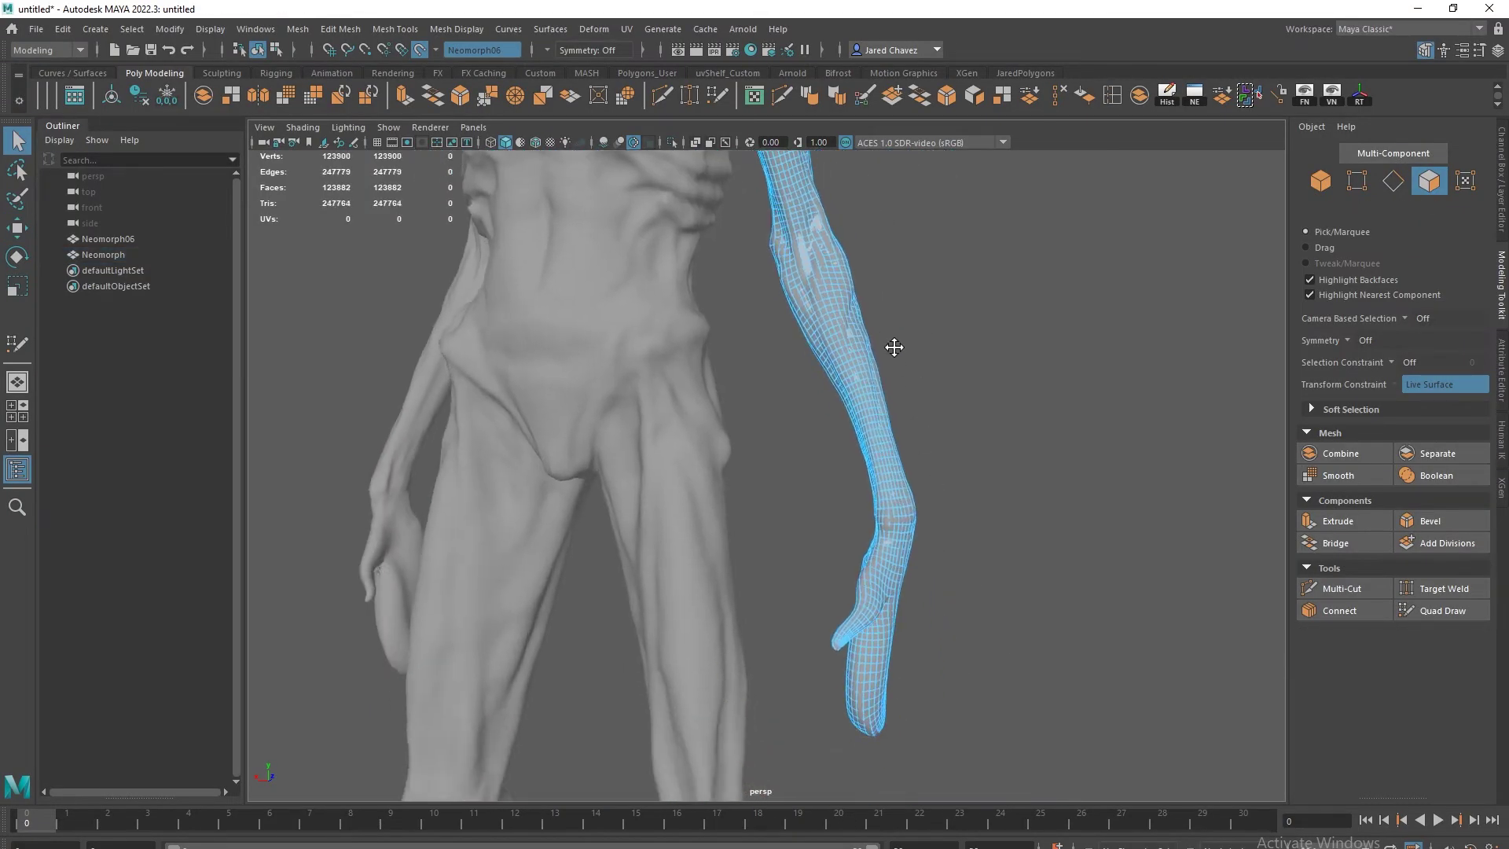
{"action": "right_click_drag", "start_coordinate": [890, 336], "coordinate": [915, 535], "text": "alt"}
{"action": "middle_click_drag", "start_coordinate": [915, 536], "coordinate": [862, 470], "text": "alt"}
{"action": "left_click", "coordinate": [843, 503]}
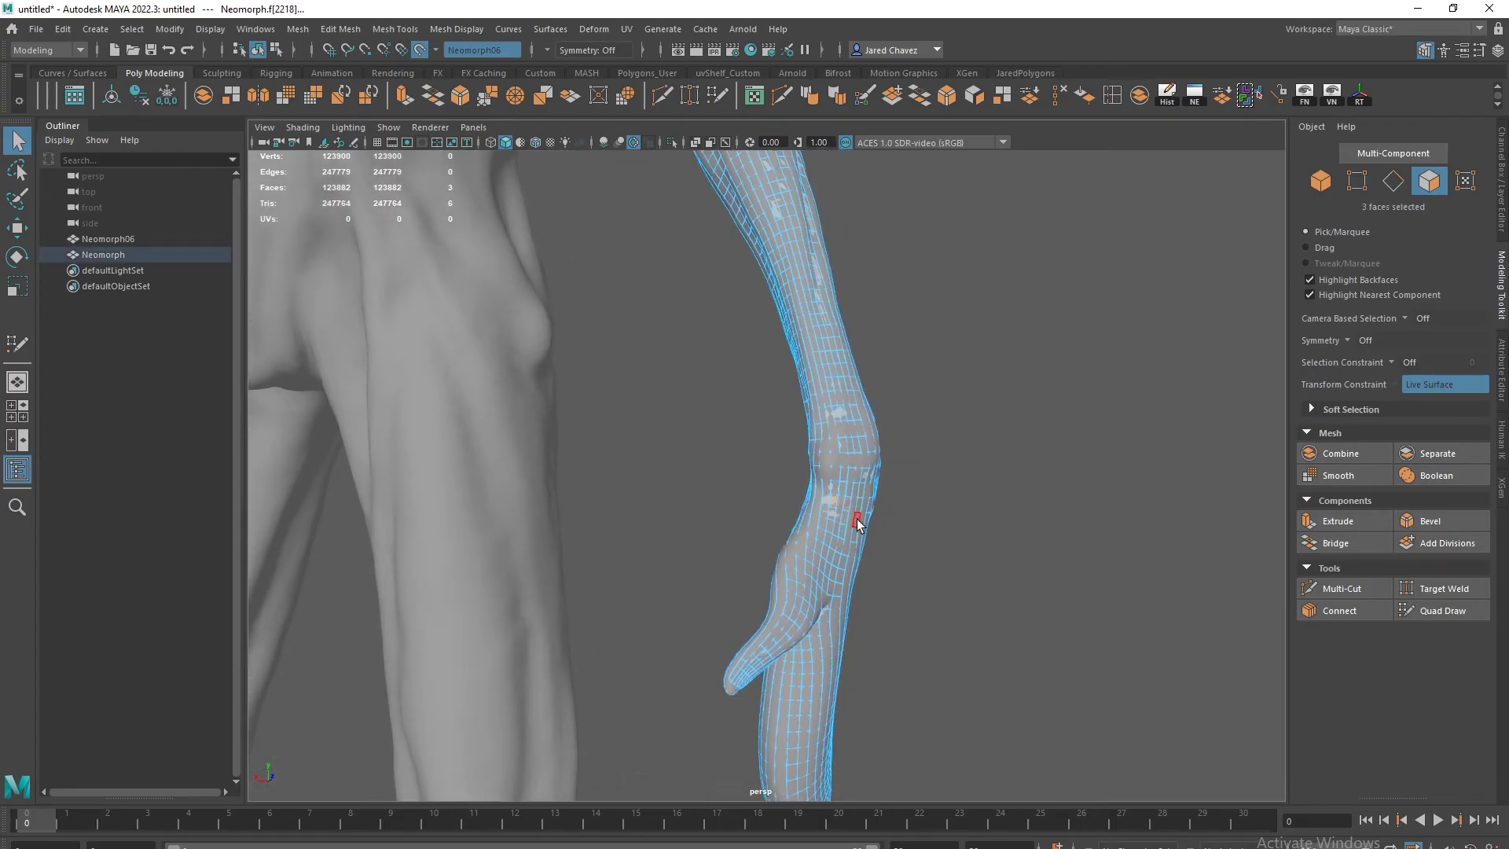
{"action": "left_click_drag", "start_coordinate": [857, 519], "coordinate": [747, 506], "text": "alt"}
{"action": "scroll", "coordinate": [770, 493], "scroll_direction": "up", "scroll_amount": 5}
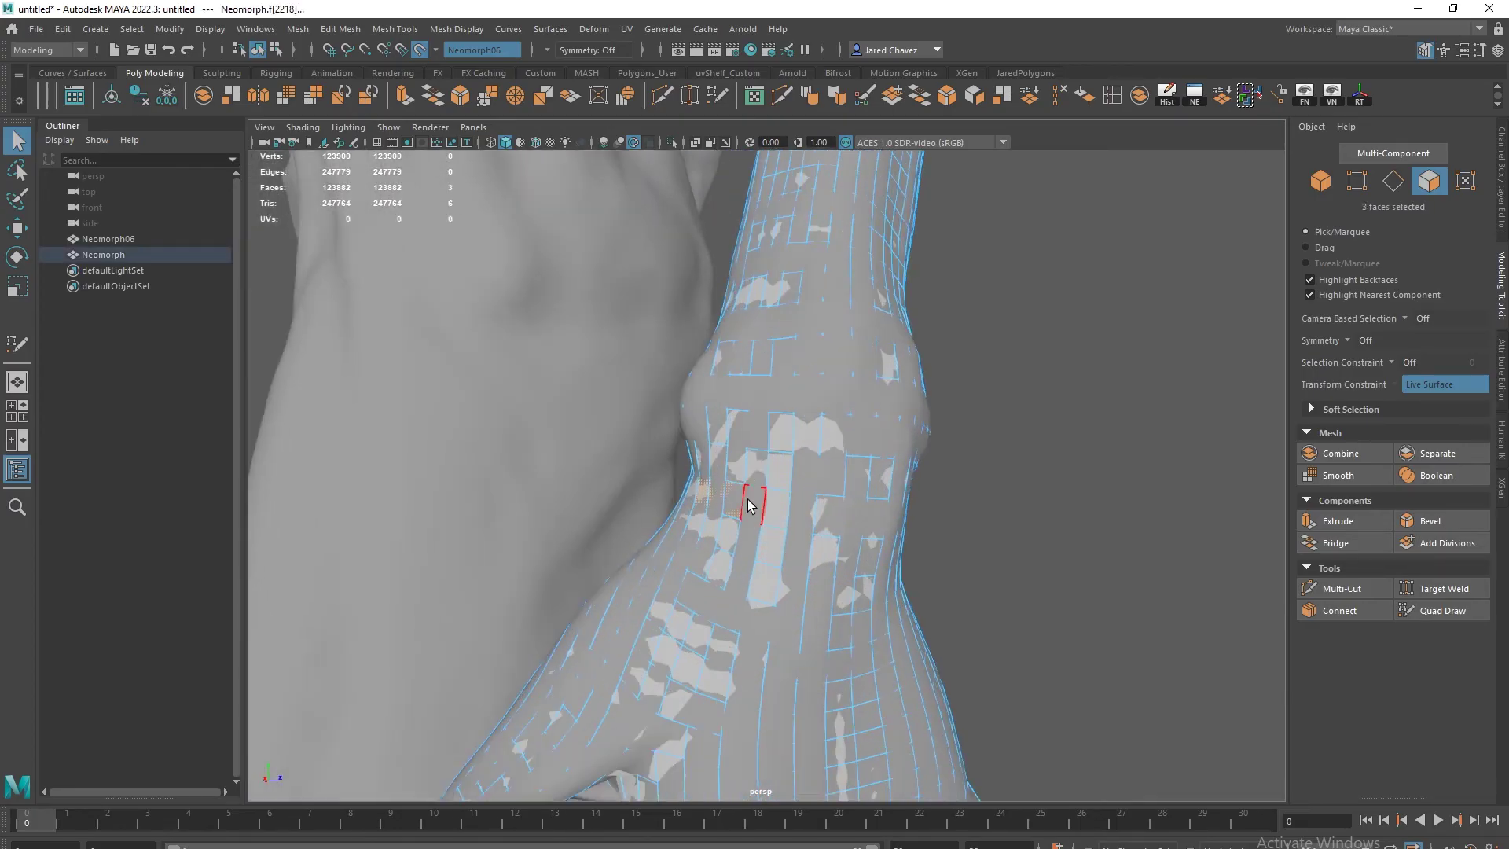
{"action": "double_click", "coordinate": [775, 503], "text": "shift"}
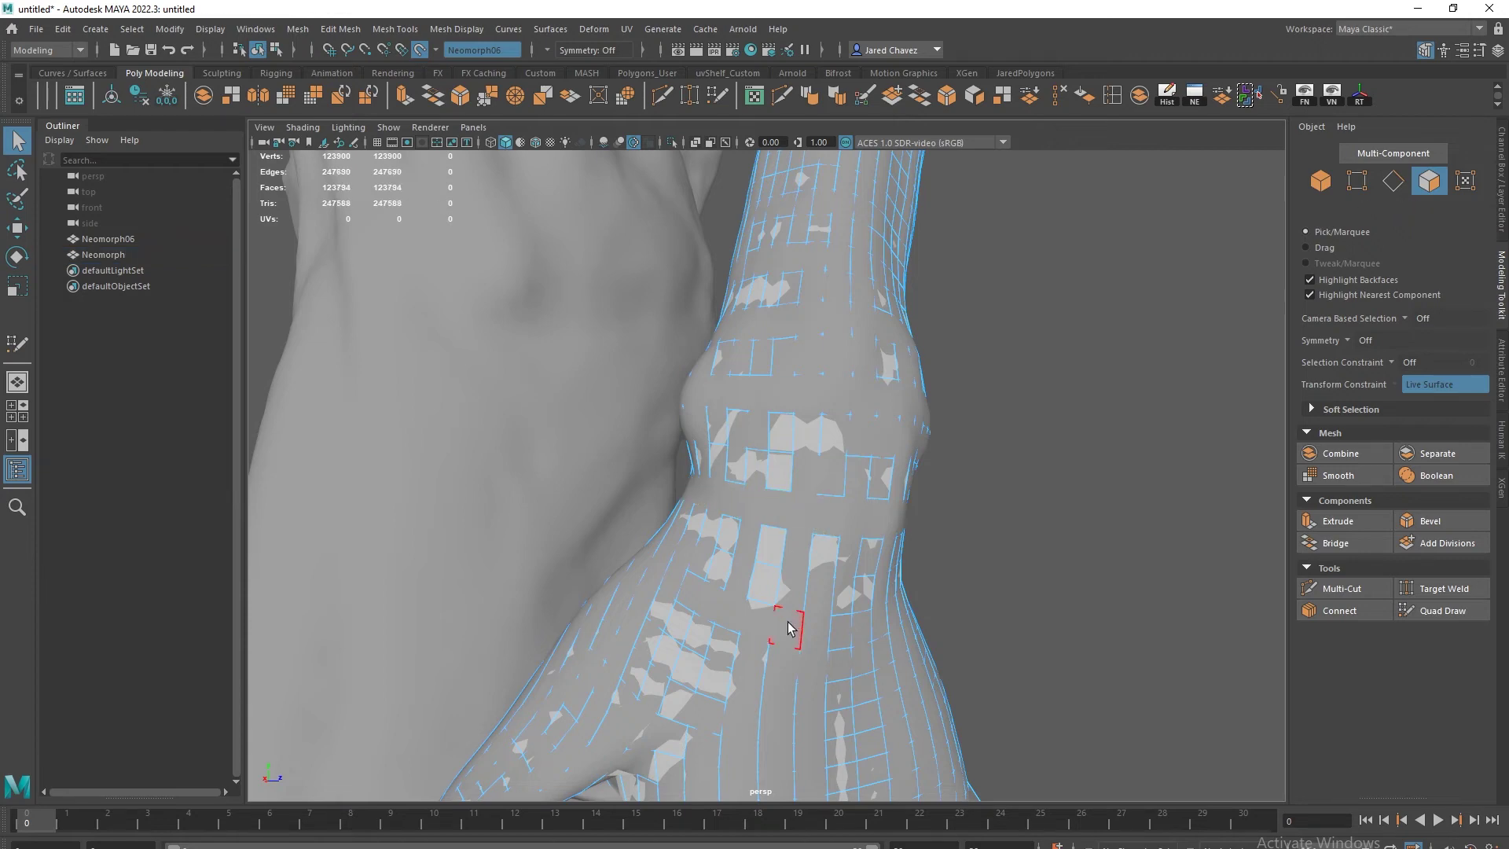
{"action": "key", "text": "Delete"}
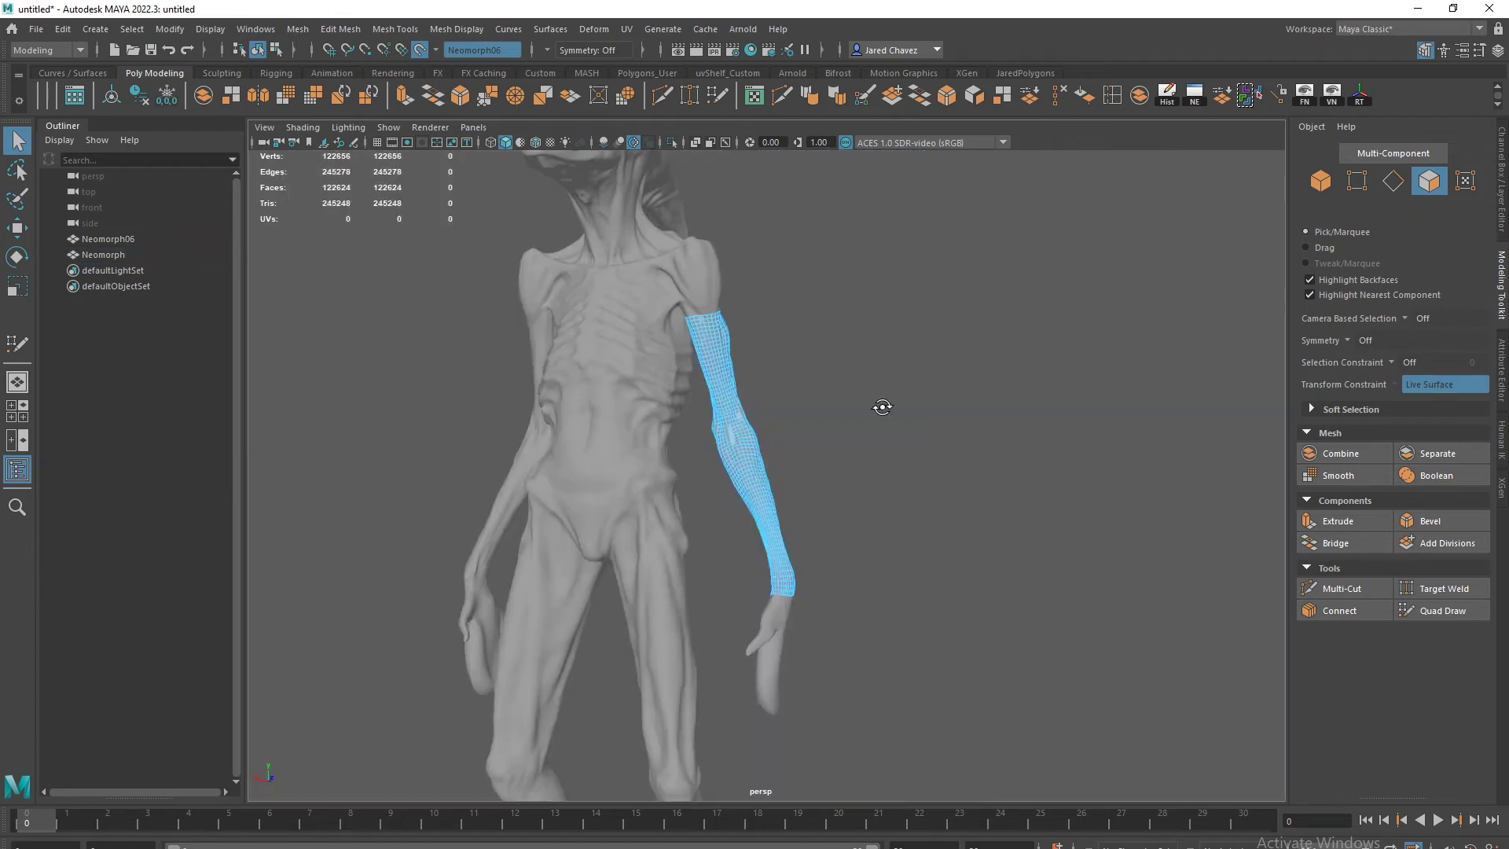
- Extrude the arm section's upper border loop up toward the shoulder with Quad Draw, along the live Neomorph06 surface
{"action": "left_click_drag", "start_coordinate": [883, 408], "coordinate": [747, 360], "text": "alt"}
{"action": "middle_click_drag", "start_coordinate": [747, 360], "coordinate": [815, 528], "text": "alt"}
{"action": "scroll", "coordinate": [814, 528], "scroll_direction": "up", "scroll_amount": 5}
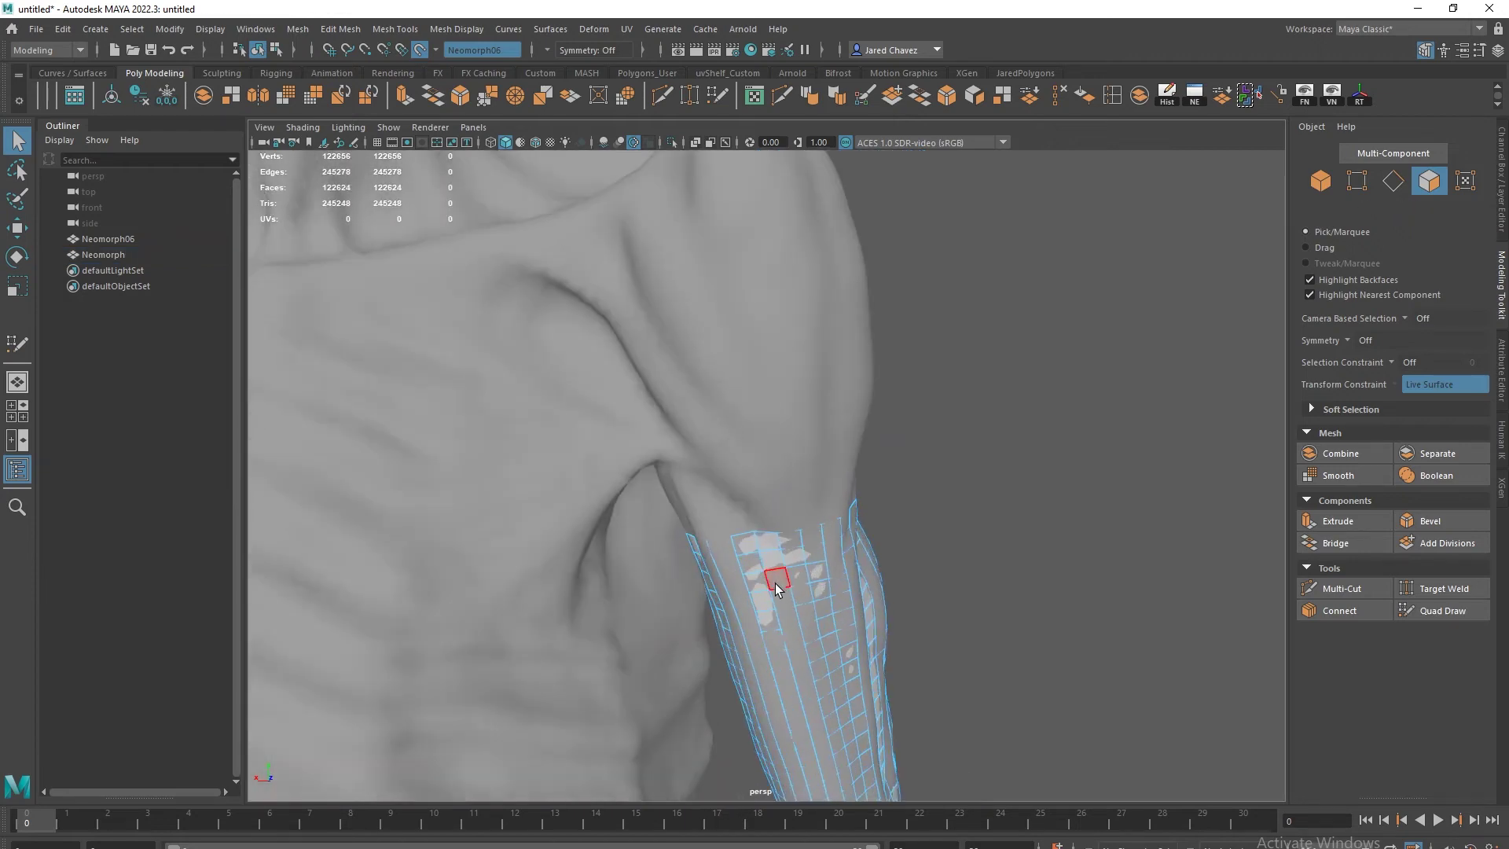
{"action": "left_click_drag", "start_coordinate": [776, 589], "coordinate": [814, 574], "text": "alt"}
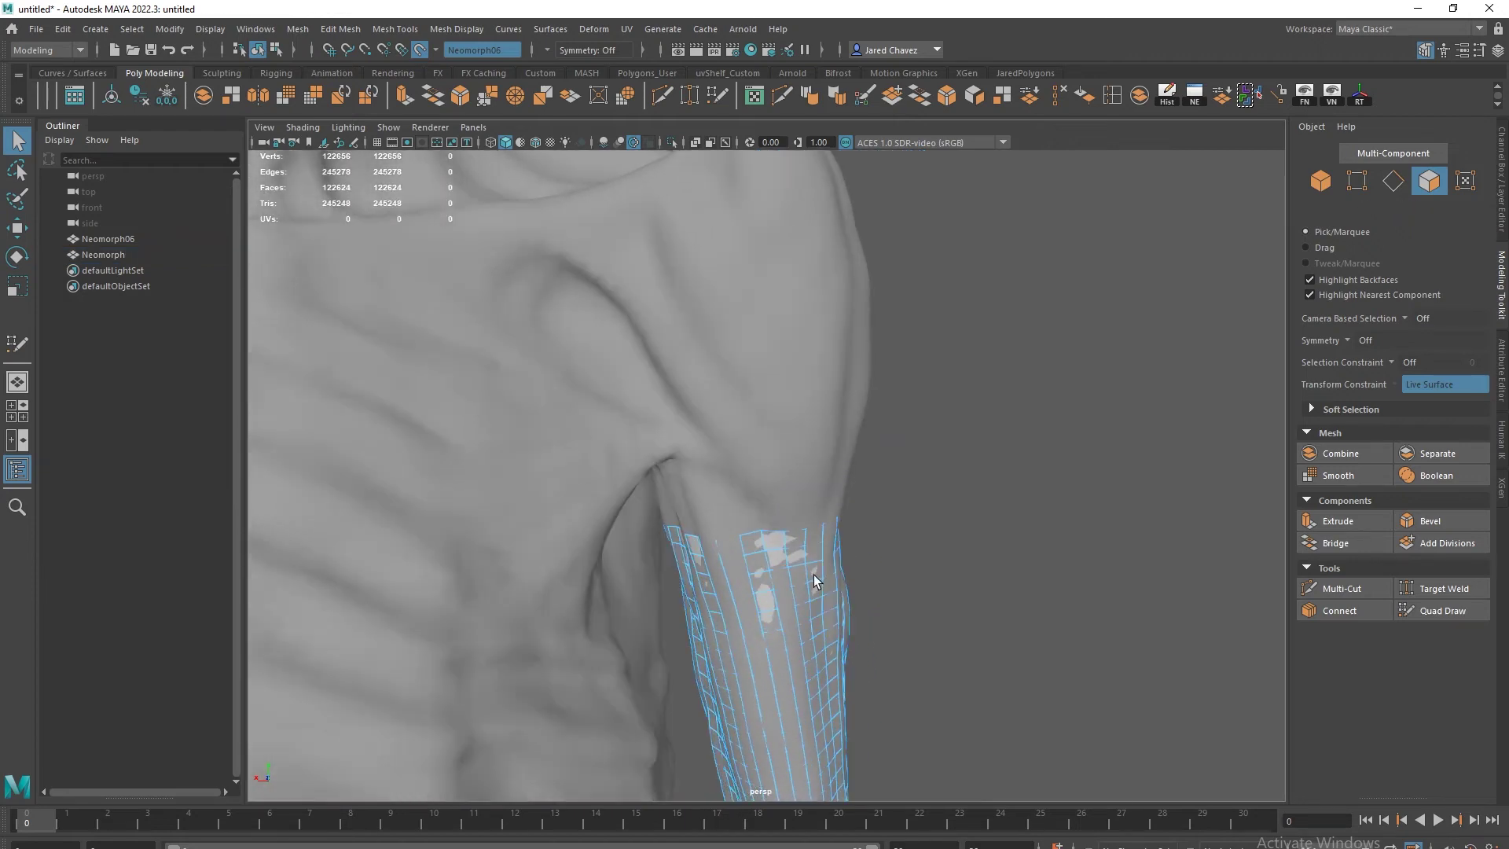
{"action": "right_click_drag", "start_coordinate": [813, 493], "coordinate": [904, 471]}
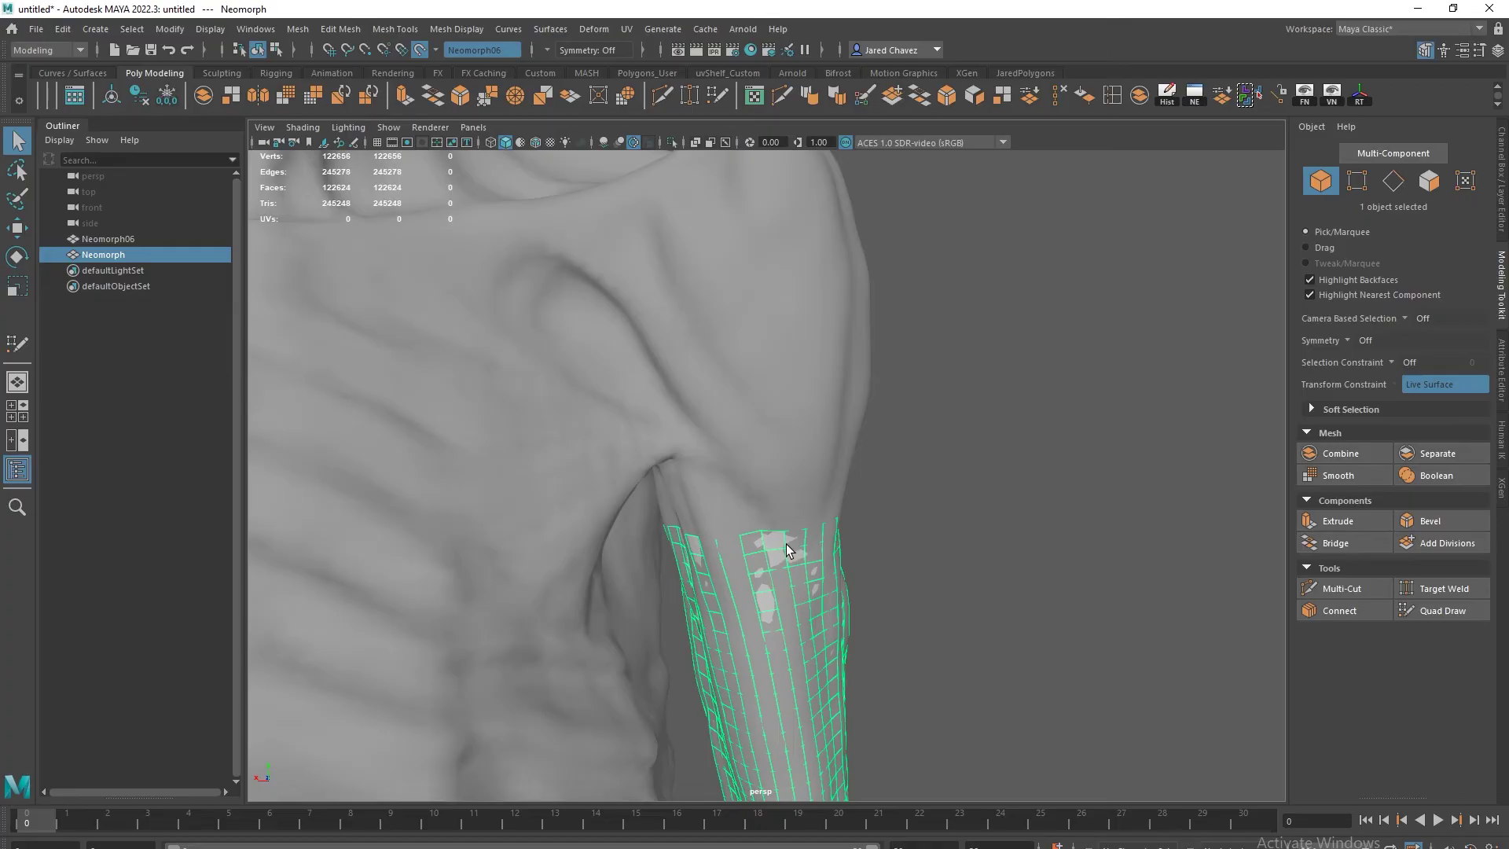
{"action": "left_click", "coordinate": [1443, 611]}
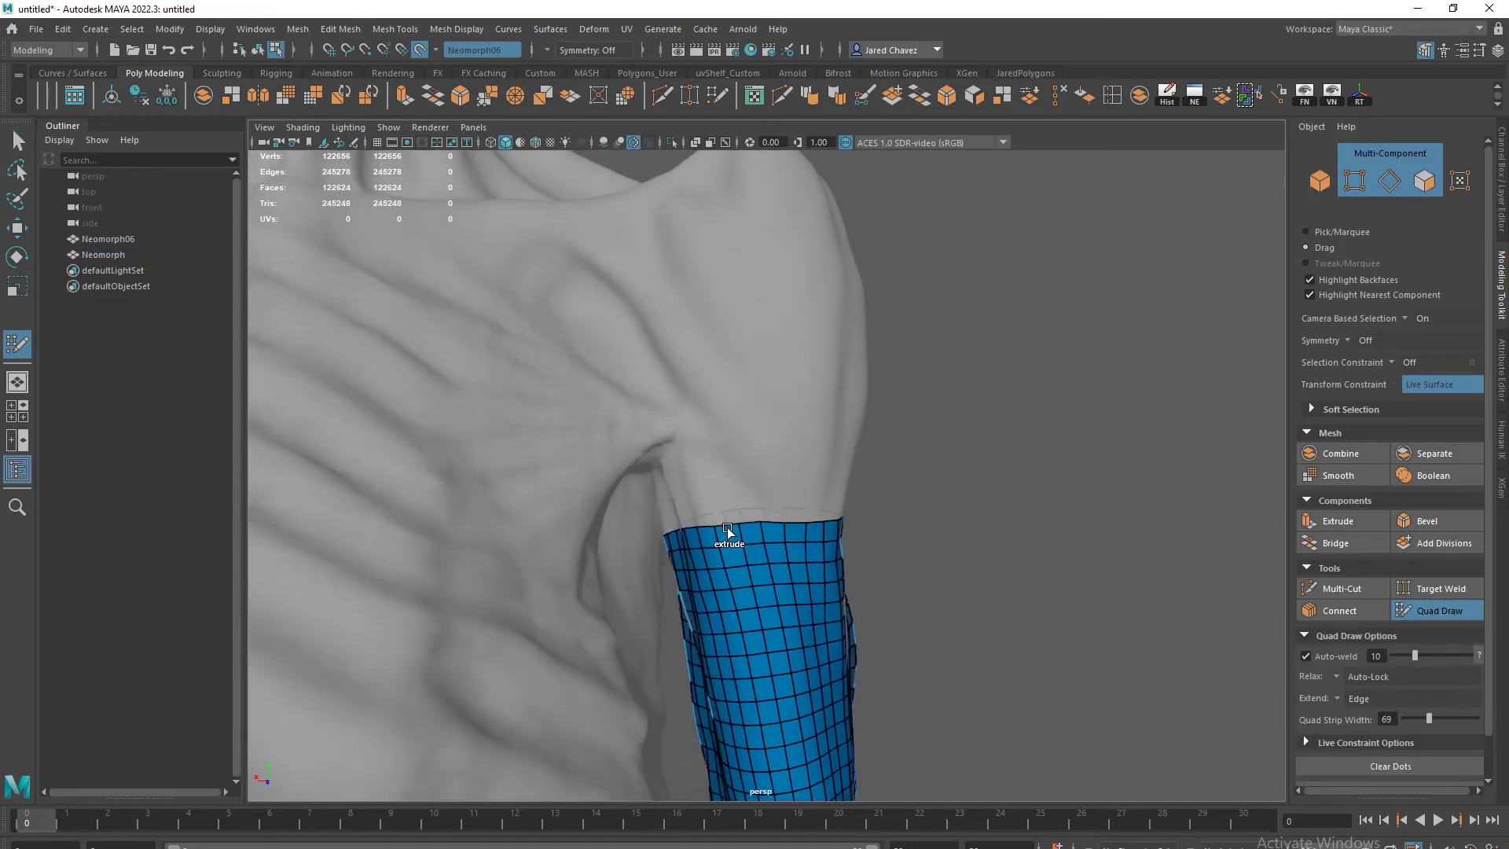
{"action": "left_click_drag", "start_coordinate": [726, 531], "coordinate": [712, 459]}
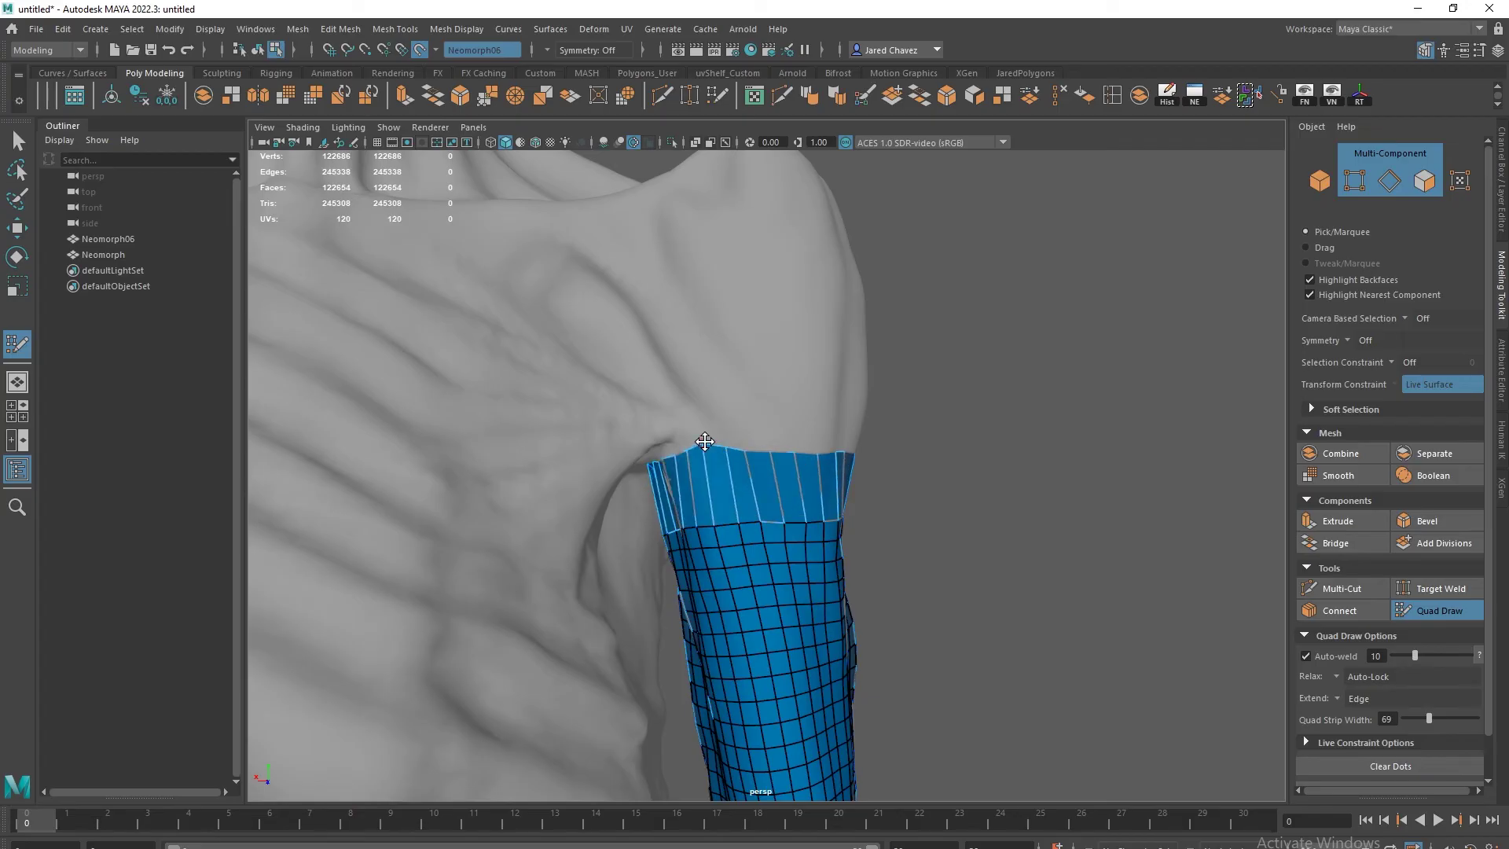
{"action": "left_click_drag", "start_coordinate": [928, 533], "coordinate": [904, 496], "text": "alt"}
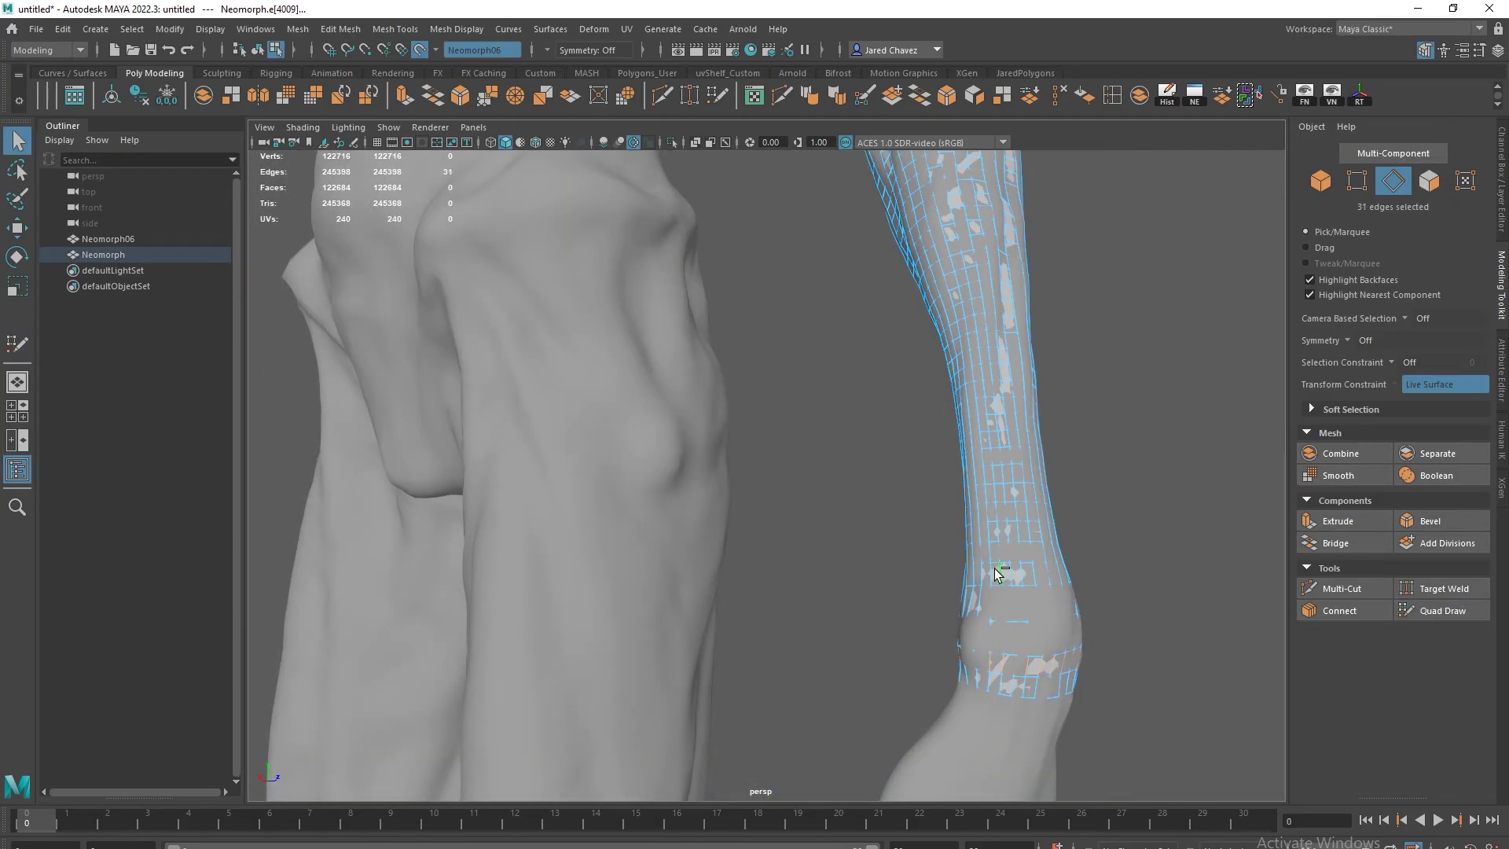
- Delete surplus horizontal edge loops from the wrist up the forearm to the elbow to reduce the arm mesh's density
{"action": "key", "text": "Delete"}
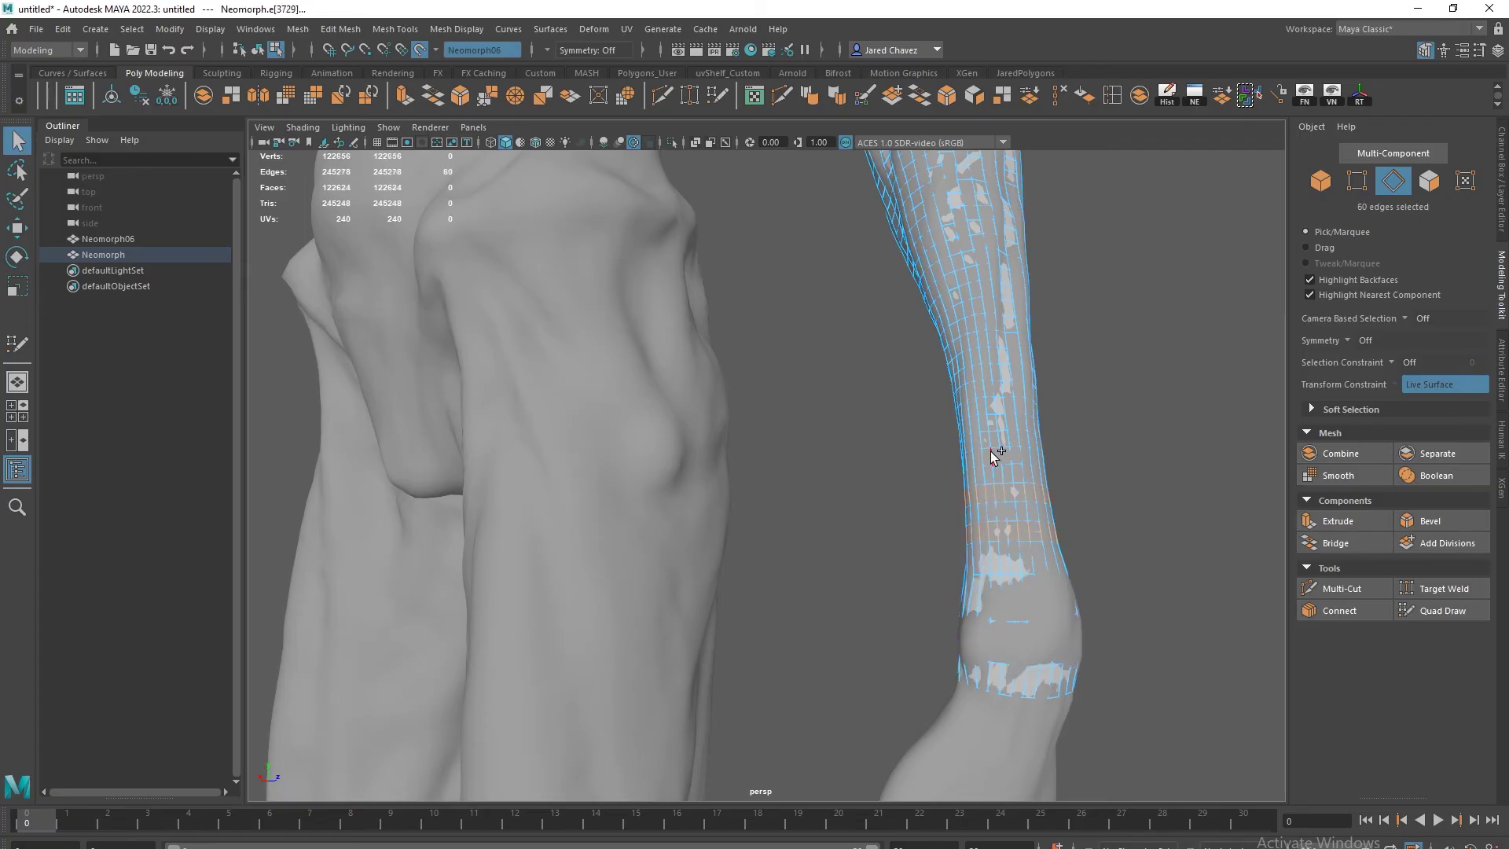
{"action": "key", "text": "Delete"}
{"action": "left_click_drag", "start_coordinate": [1010, 432], "coordinate": [912, 571], "text": "alt"}
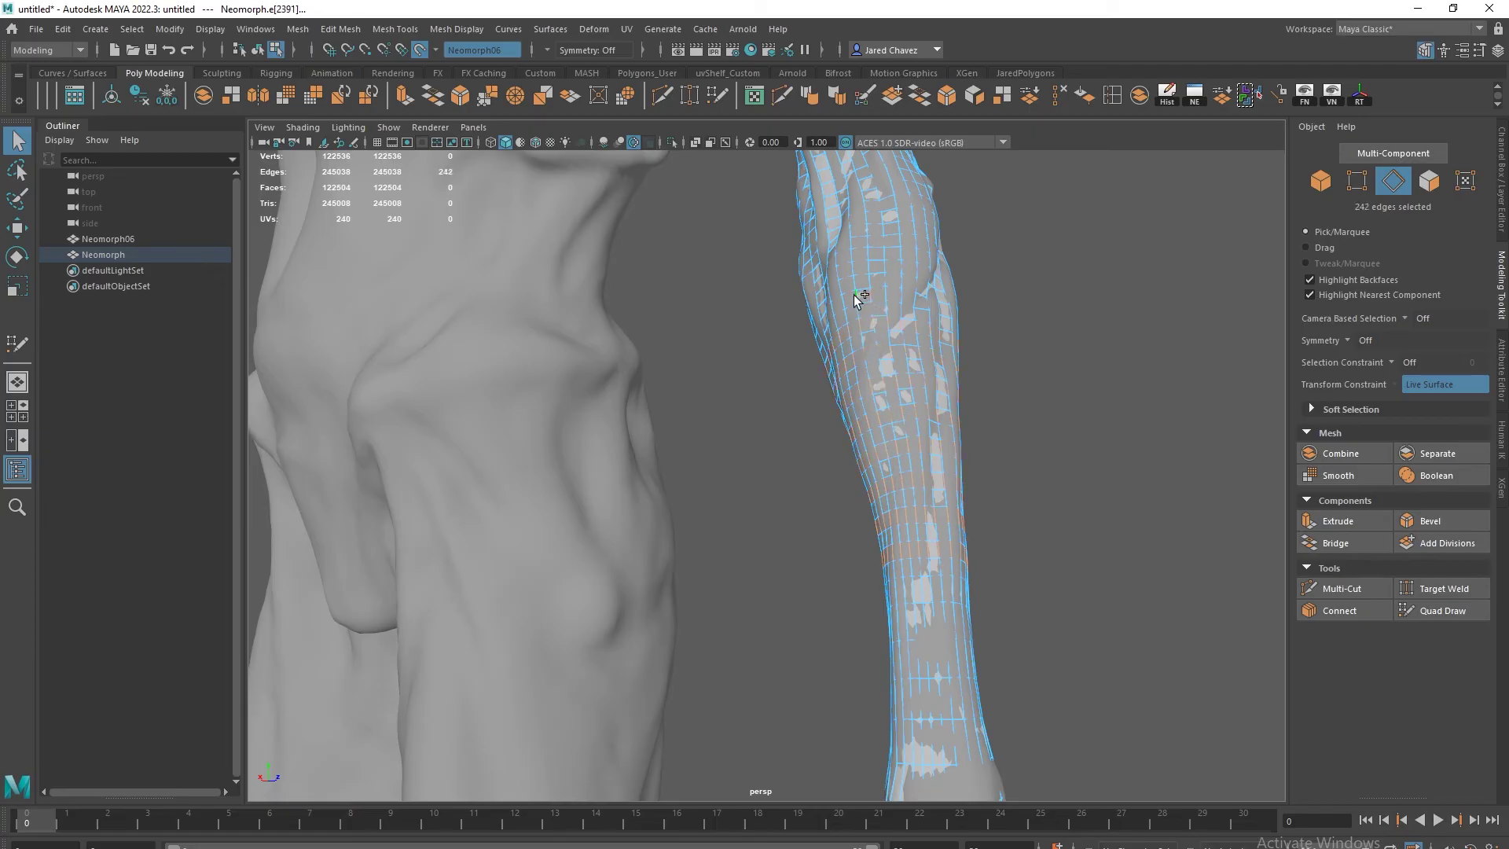
{"action": "left_click_drag", "start_coordinate": [856, 294], "coordinate": [884, 309], "text": "alt"}
{"action": "double_click", "coordinate": [882, 275], "text": "shift"}
{"action": "key", "text": "ctrl+Delete"}
{"action": "scroll", "coordinate": [992, 483], "scroll_direction": "down", "scroll_amount": 5}
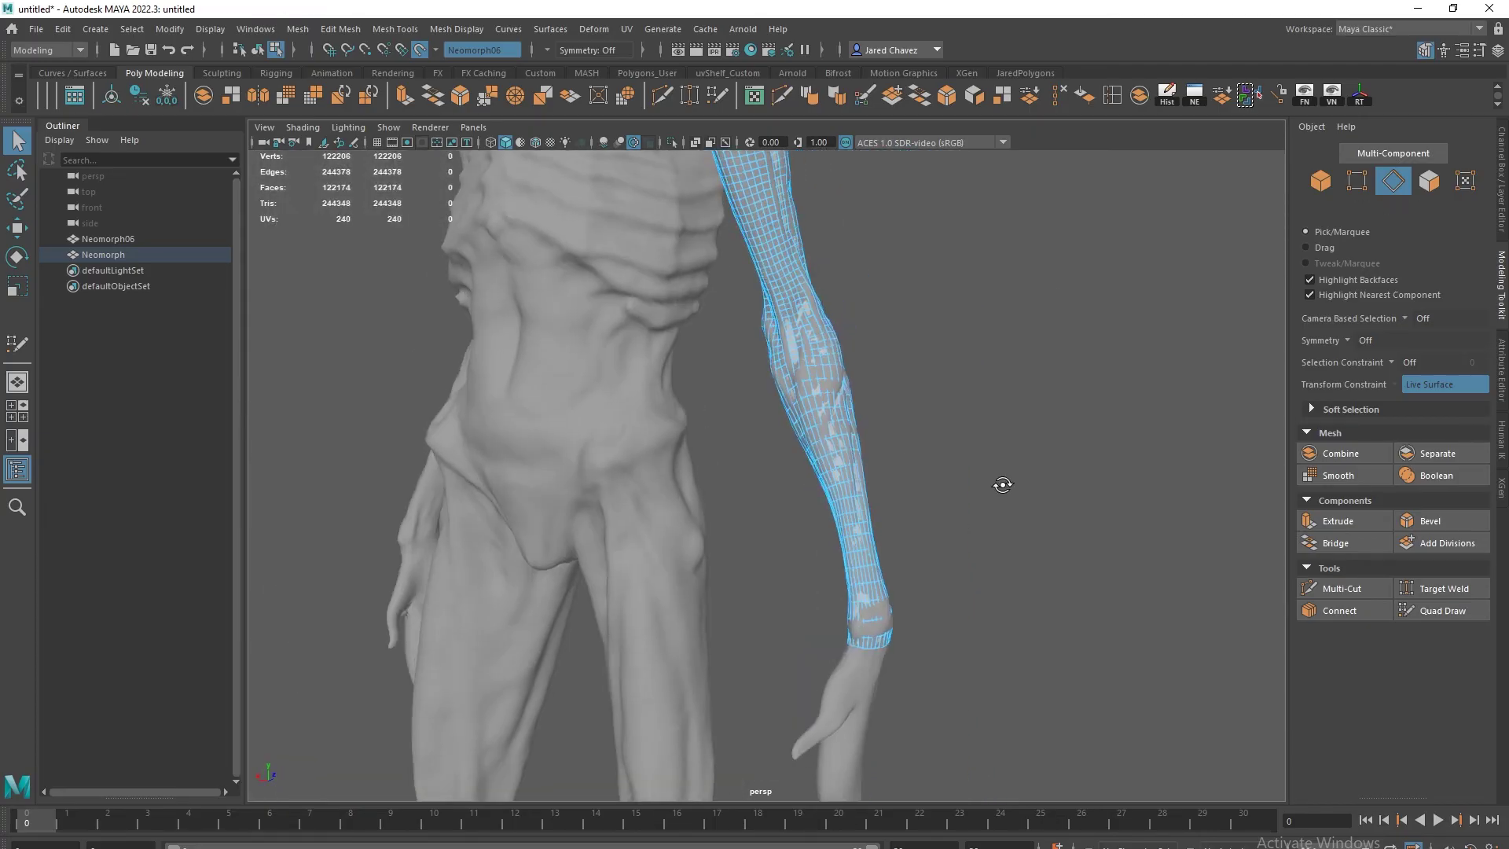
- Return the arm mesh to object mode and isolate it to inspect the thinned topology
{"action": "key", "text": "w"}
{"action": "key", "text": "F8"}
{"action": "left_click", "coordinate": [673, 143]}
{"action": "left_click_drag", "start_coordinate": [848, 498], "coordinate": [896, 503], "text": "alt"}
{"action": "left_click", "coordinate": [925, 487]}
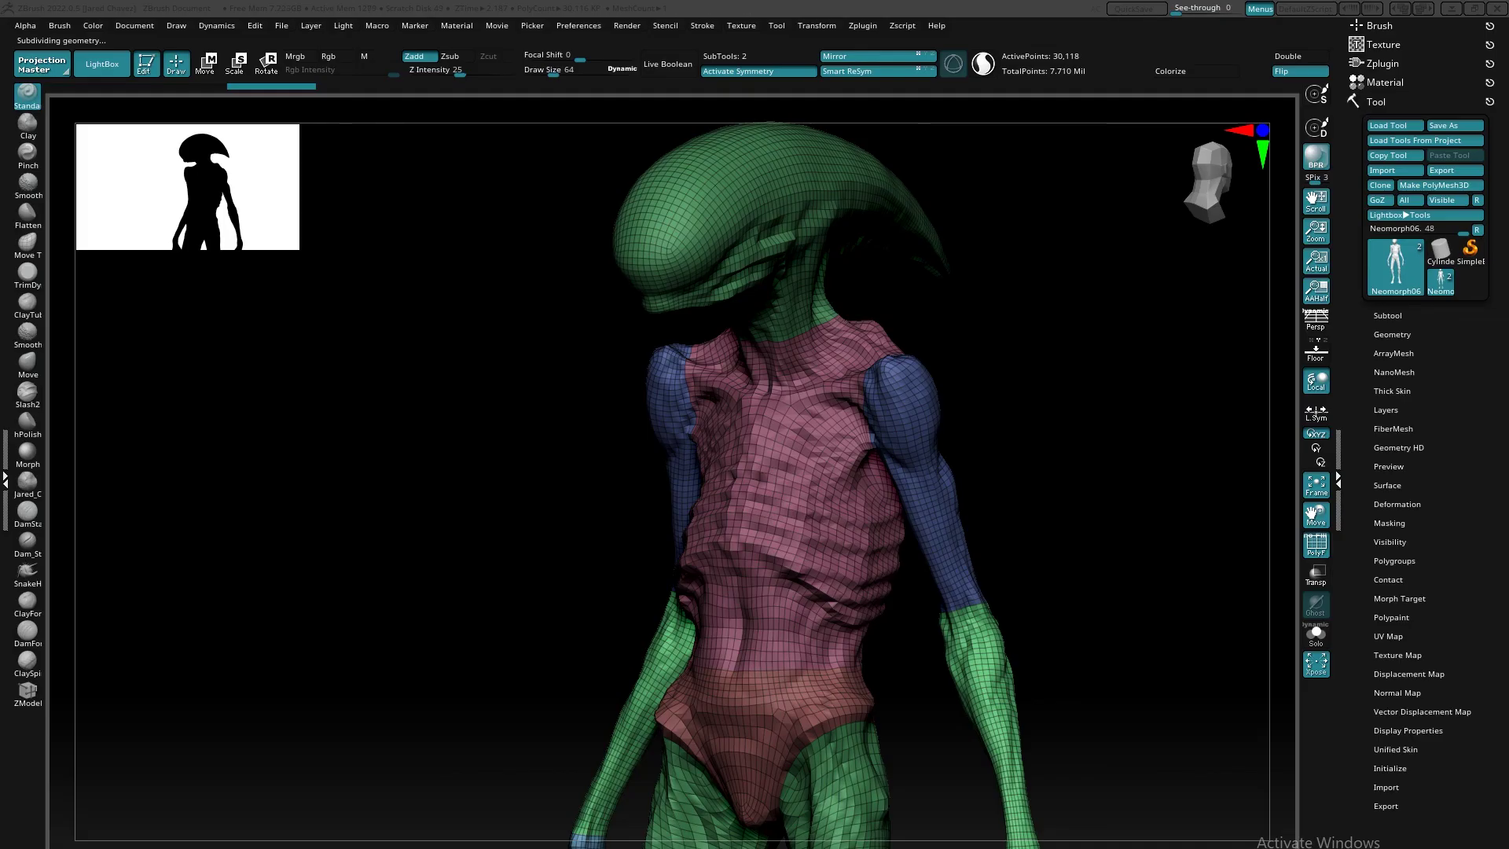
- Switch to ZBrush and examine the Neomorph06 sculpt around the torso and upper arm with the wireframe hidden
{"action": "left_click_drag", "start_coordinate": [1030, 484], "coordinate": [969, 570]}
{"action": "left_click", "coordinate": [1319, 550]}
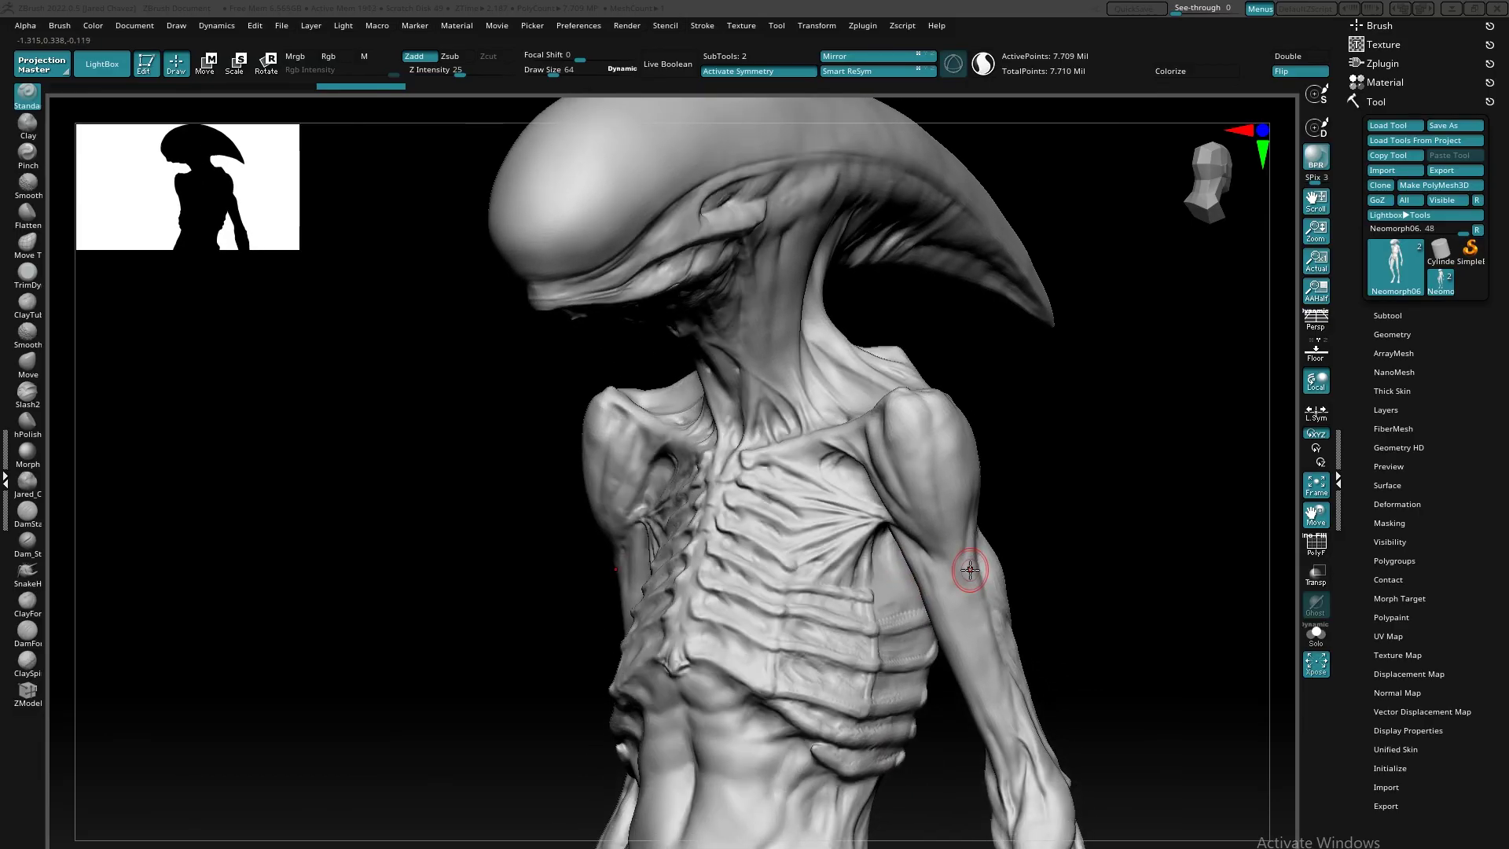